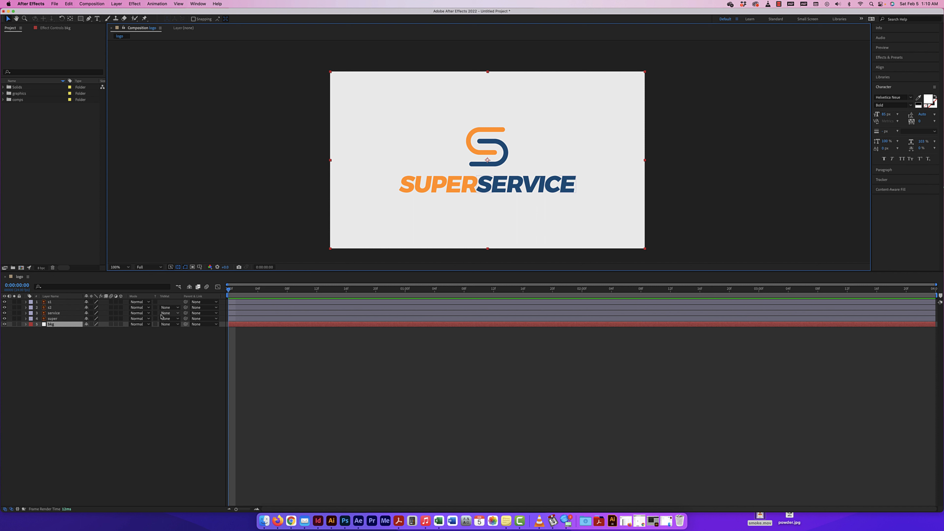
# Hide the timeline's transfer controls pane and show it again
pyautogui.click(88, 358)
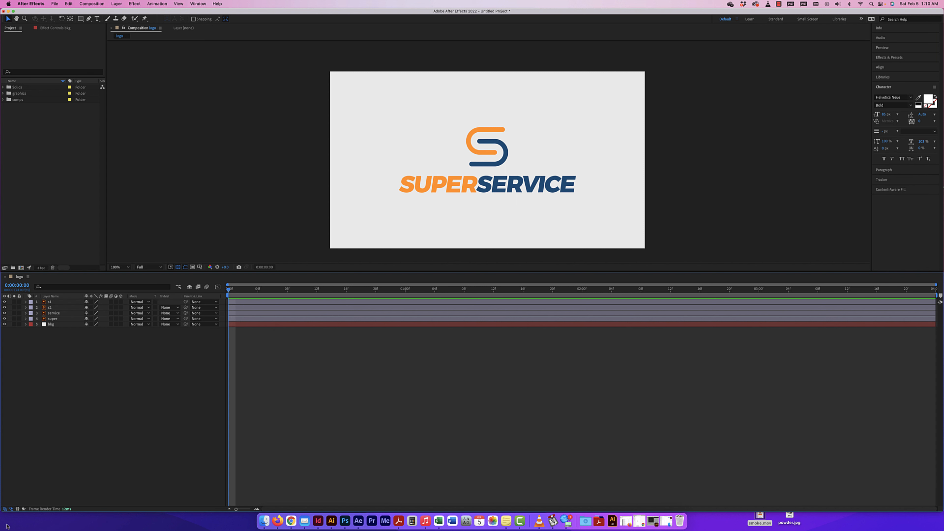
pyautogui.click(12, 509)
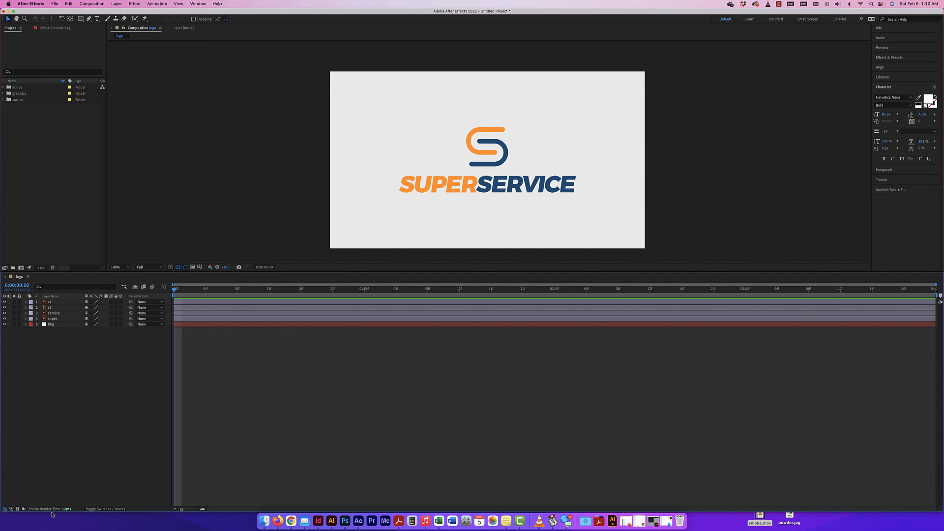
pyautogui.click(10, 509)
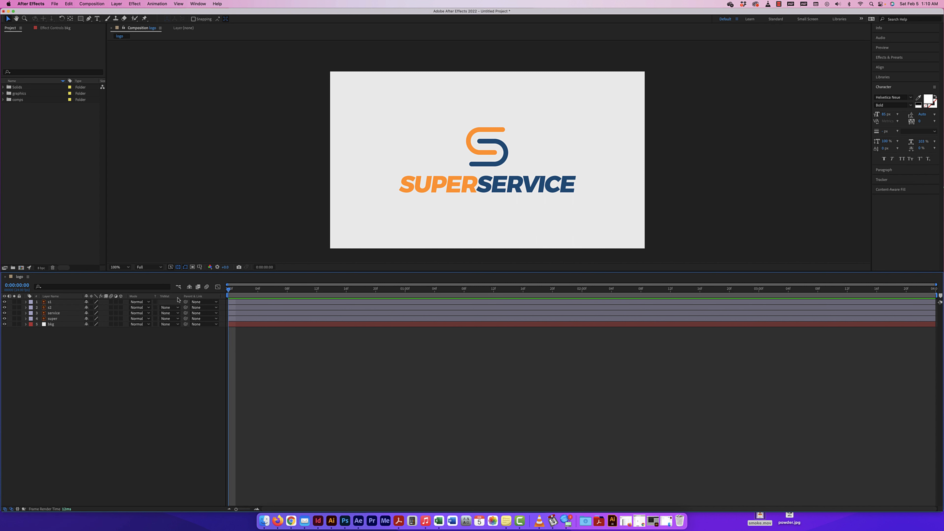
# Hide the Modes column through the timeline's column list and restore it the same way
pyautogui.rightClick(178, 297)
pyautogui.moveTo(208, 321)
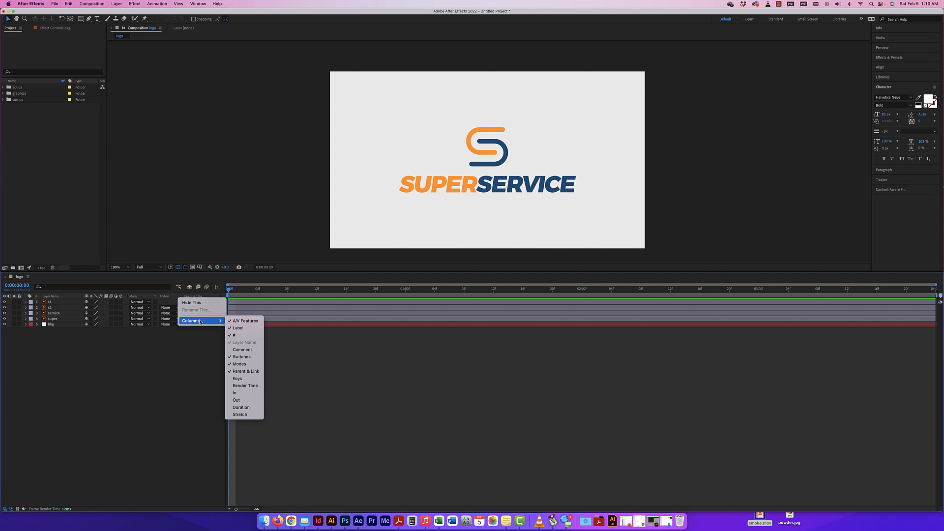
pyautogui.click(237, 365)
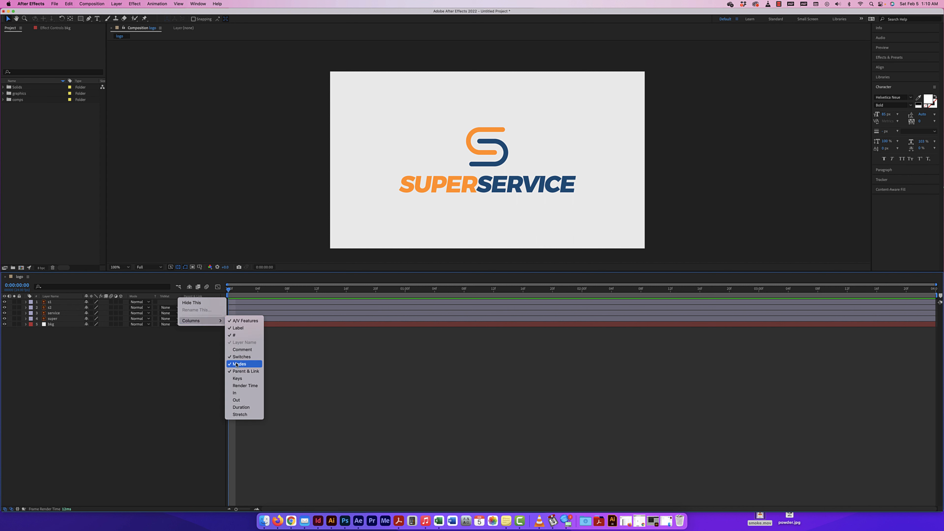
pyautogui.rightClick(162, 298)
pyautogui.moveTo(183, 320)
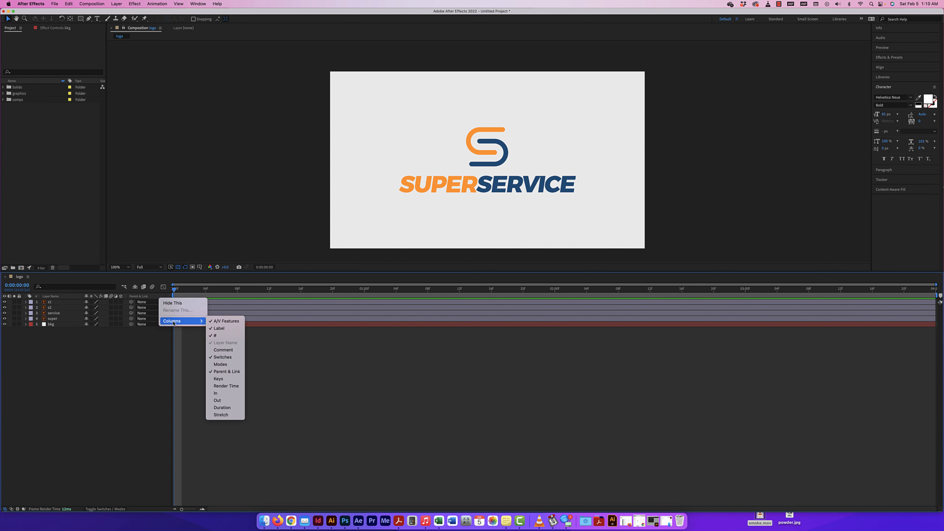
pyautogui.click(219, 366)
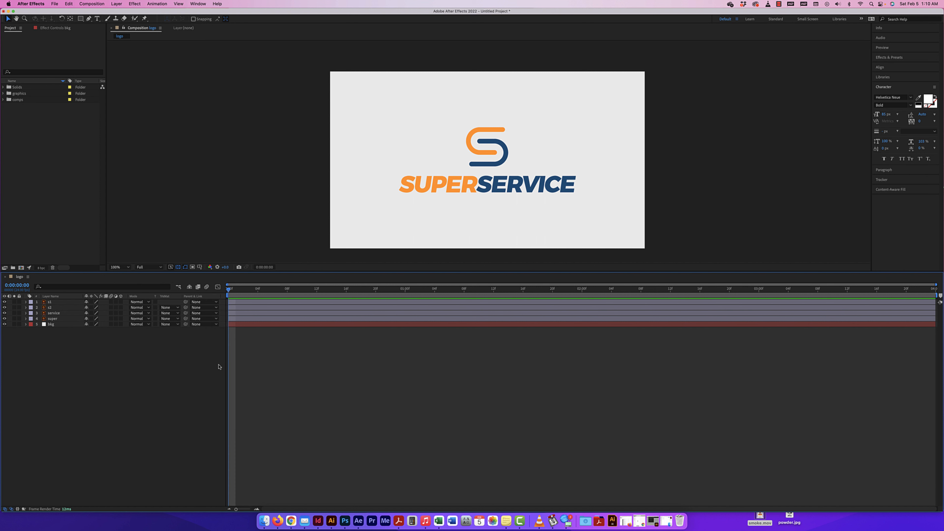
# Examine the track matte options available for the s2 layer
pyautogui.click(178, 308)
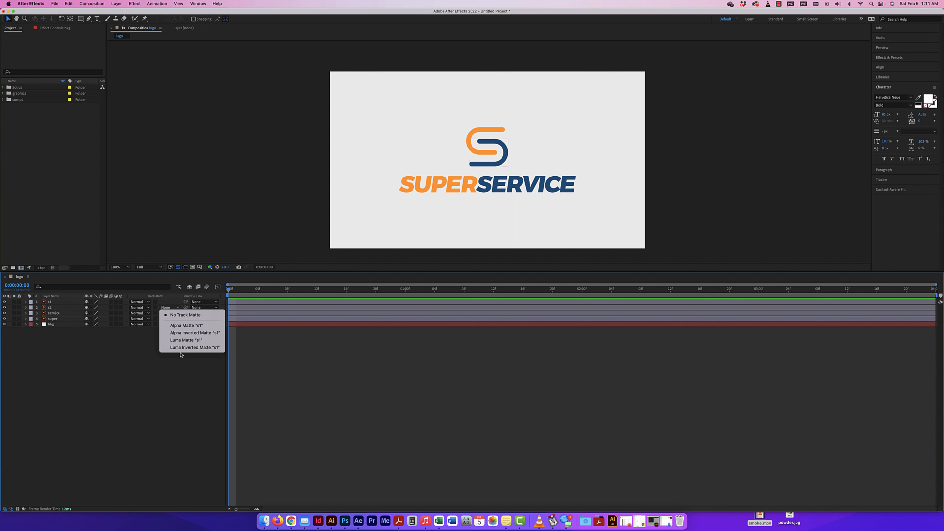
pyautogui.click(171, 361)
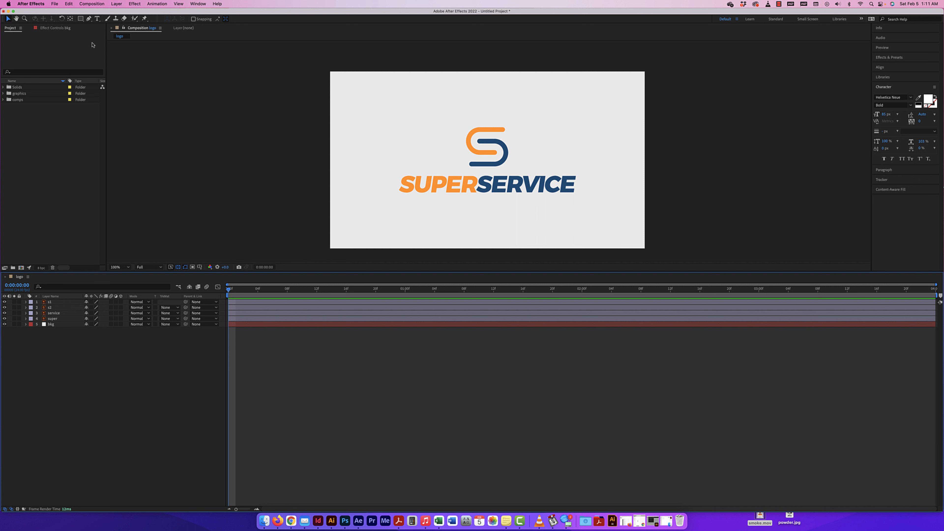
# With no layer selected, draw a black rectangle shape covering the word SUPER, and collapse the new shape layer
pyautogui.click(81, 19)
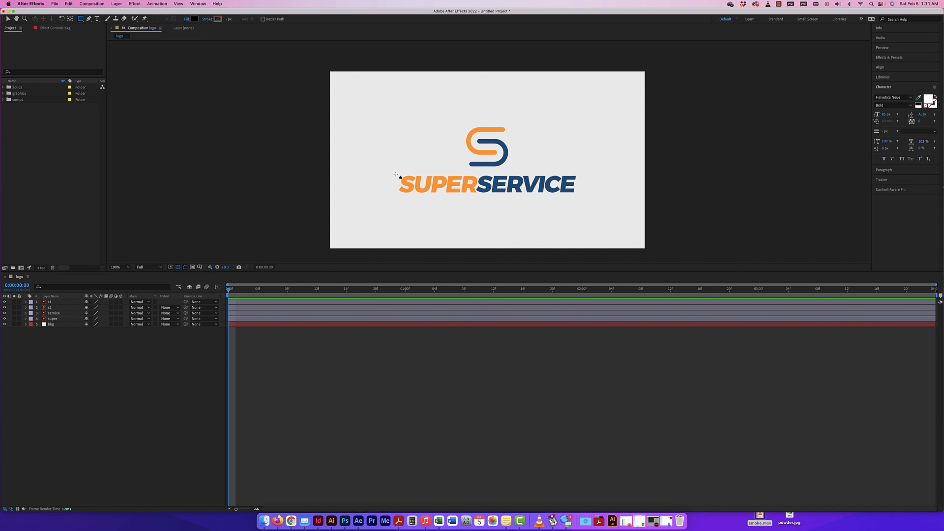
pyautogui.click(57, 319)
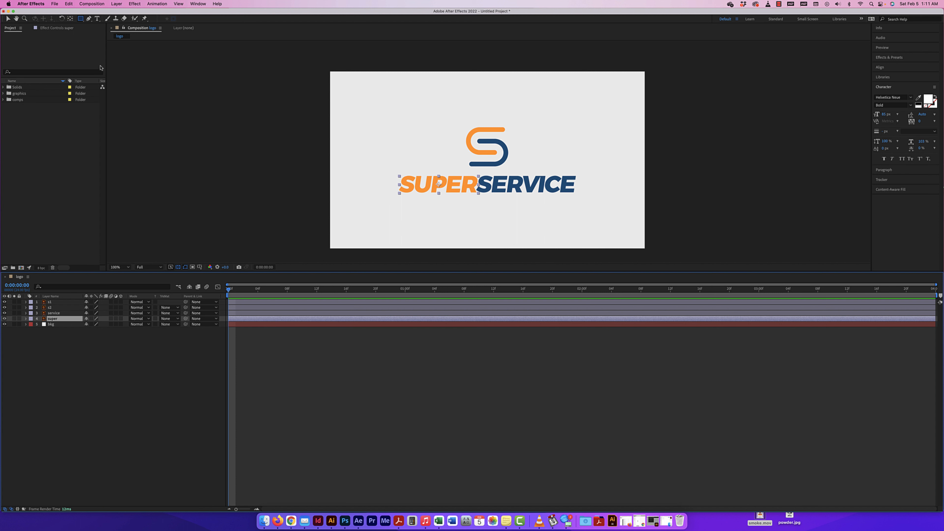
pyautogui.click(93, 358)
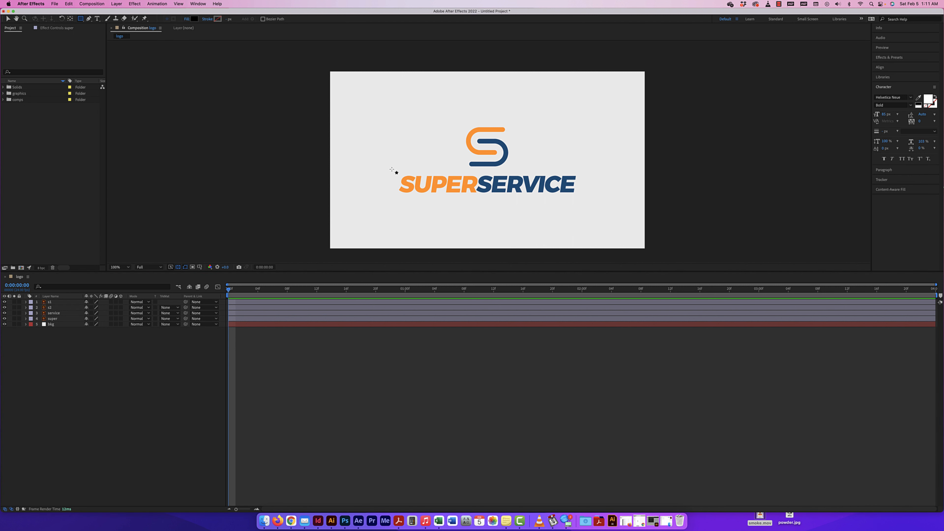
pyautogui.moveTo(394, 172)
pyautogui.mouseDown()
pyautogui.moveTo(430, 199)
pyautogui.moveTo(479, 196)
pyautogui.mouseUp()
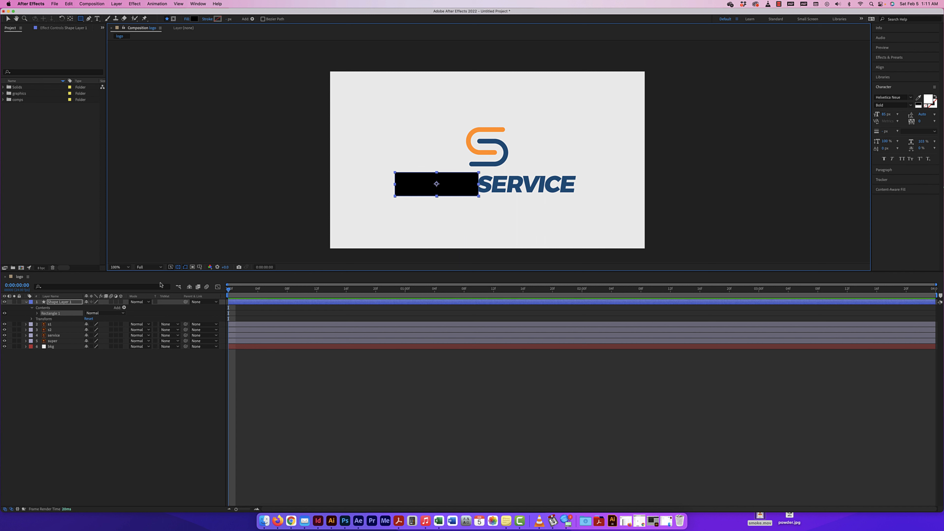
pyautogui.click(26, 302)
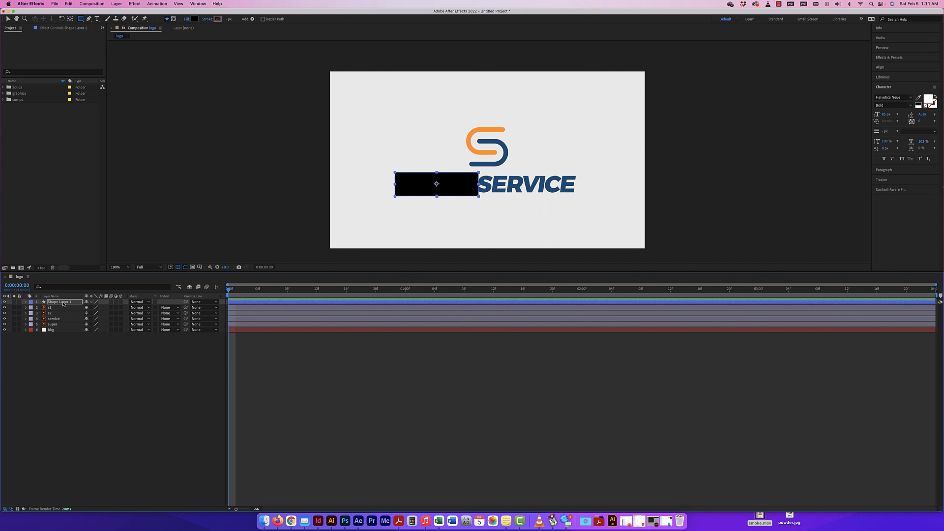
# Place the shape layer directly above the super layer and rename it "matte"
pyautogui.moveTo(63, 304); pyautogui.dragTo(62, 324)
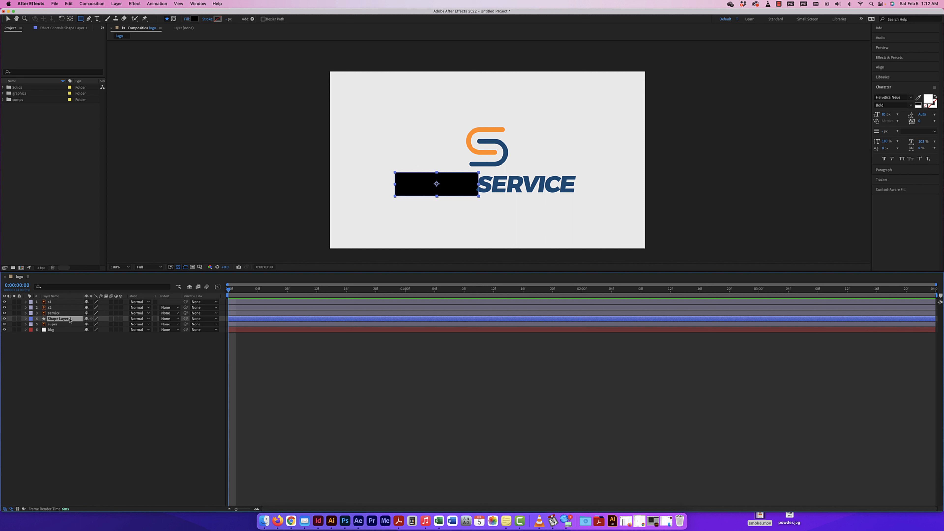
pyautogui.press('Return')
pyautogui.write('matte')
pyautogui.press('Return')
# Set the super layer's track matte to Alpha Matte "matte"
pyautogui.click(68, 325)
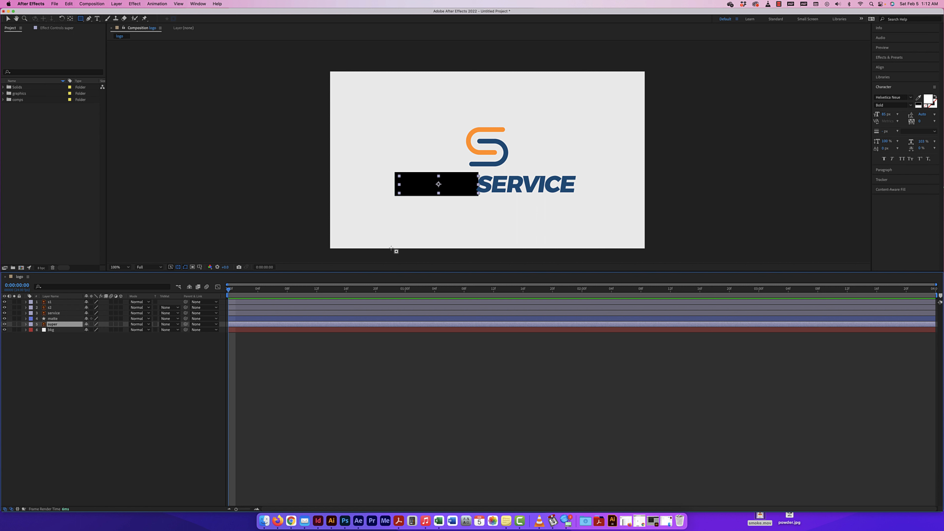
pyautogui.click(166, 324)
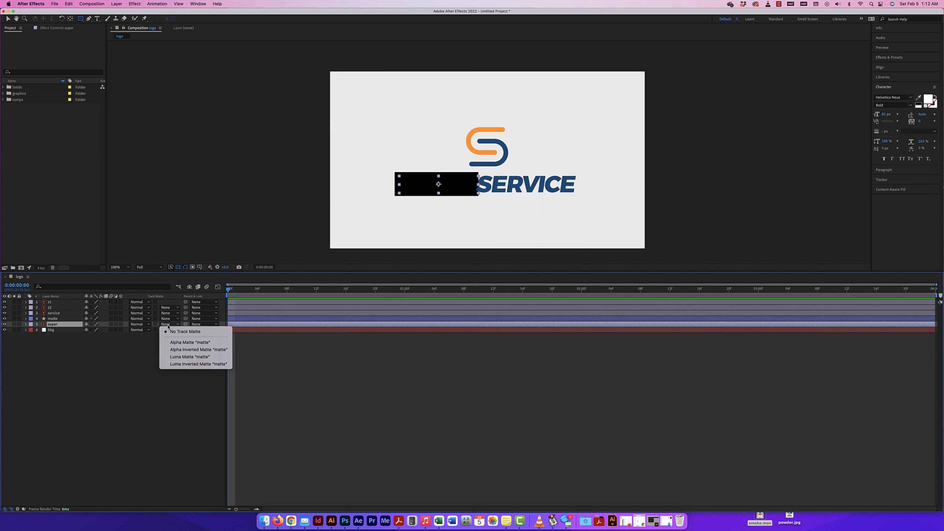
pyautogui.click(184, 343)
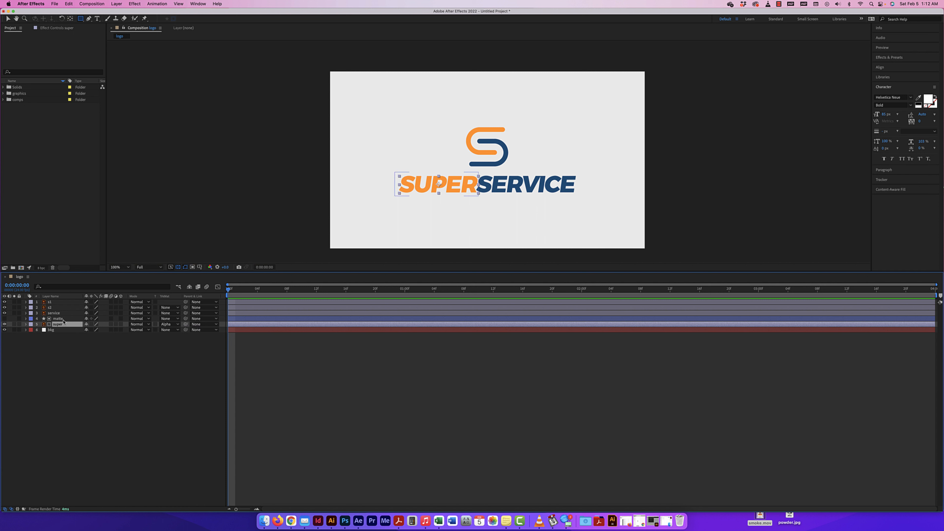
# Review the super layer's track matte options while keeping Alpha Matte "matte" selected
pyautogui.click(169, 325)
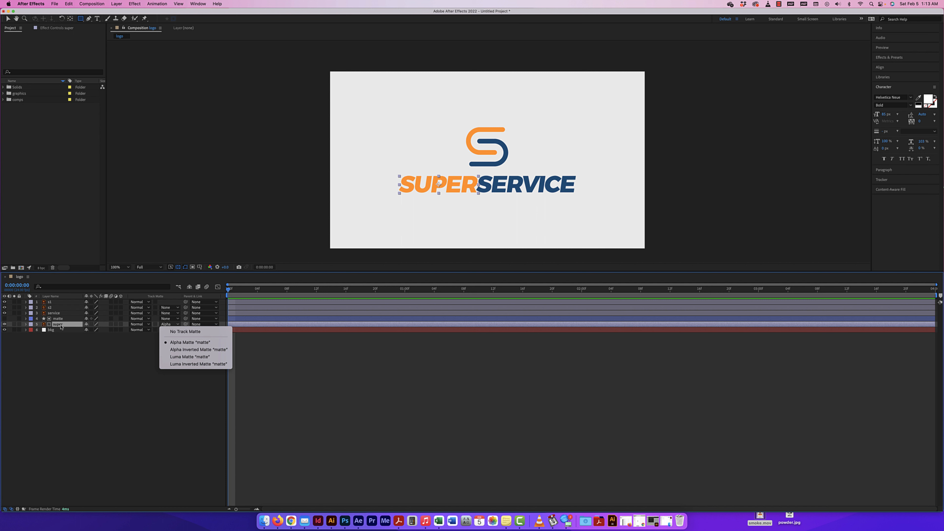
pyautogui.click(89, 353)
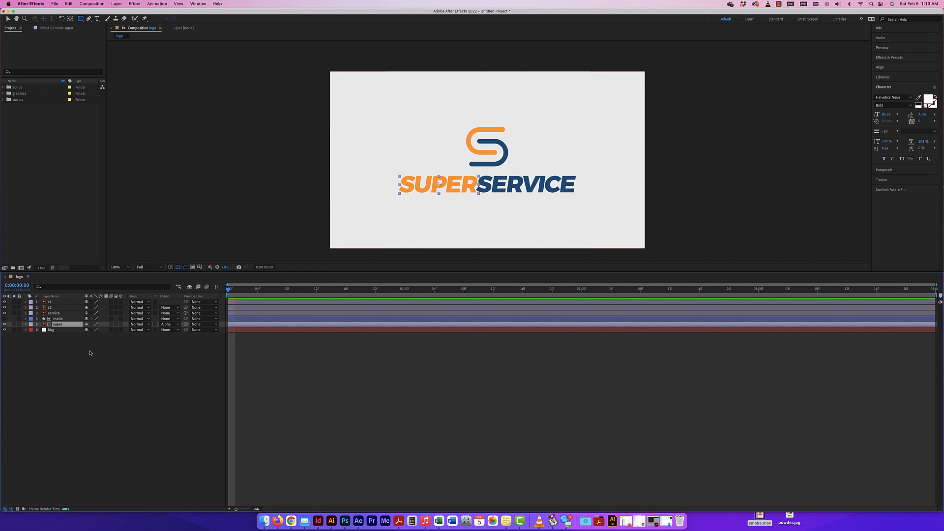
pyautogui.click(89, 352)
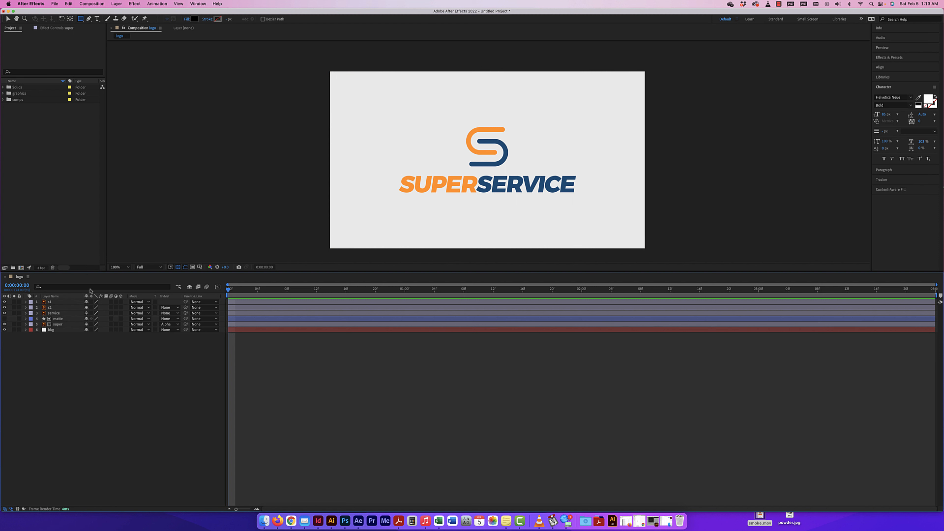
pyautogui.click(174, 324)
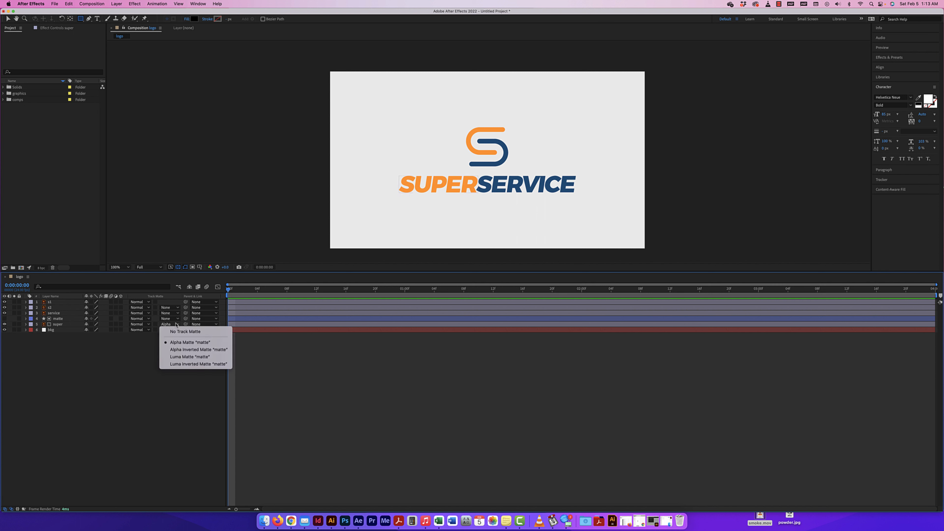
pyautogui.click(179, 342)
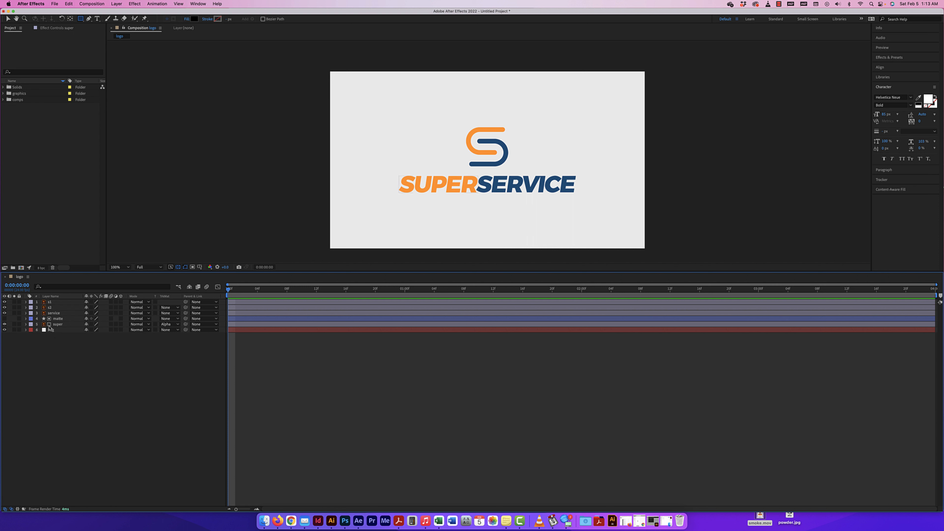
pyautogui.click(167, 324)
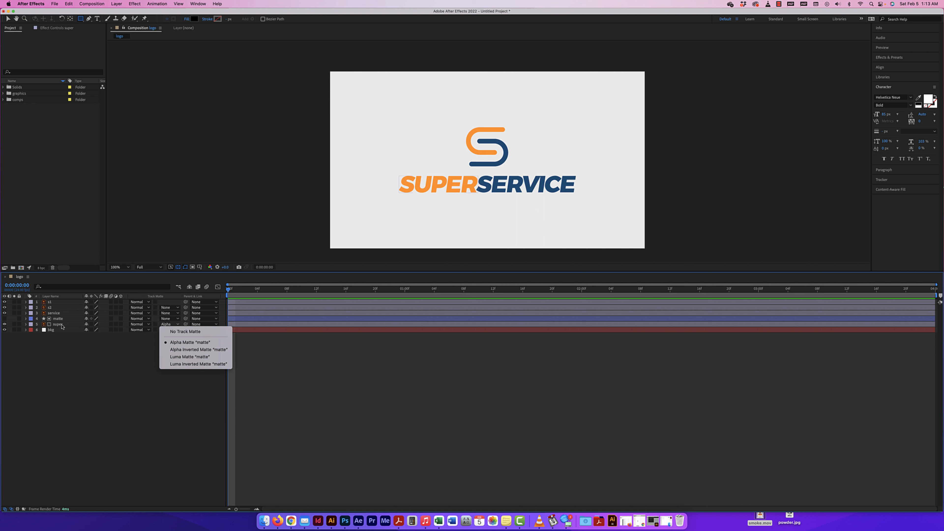
# Turn the matte layer's visibility on and off again
pyautogui.click(5, 321)
pyautogui.click(5, 319)
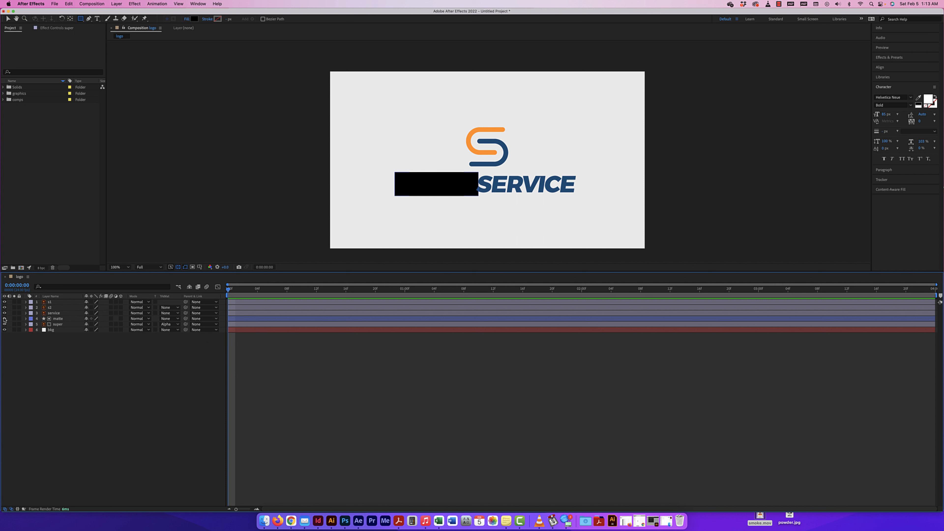
pyautogui.click(4, 318)
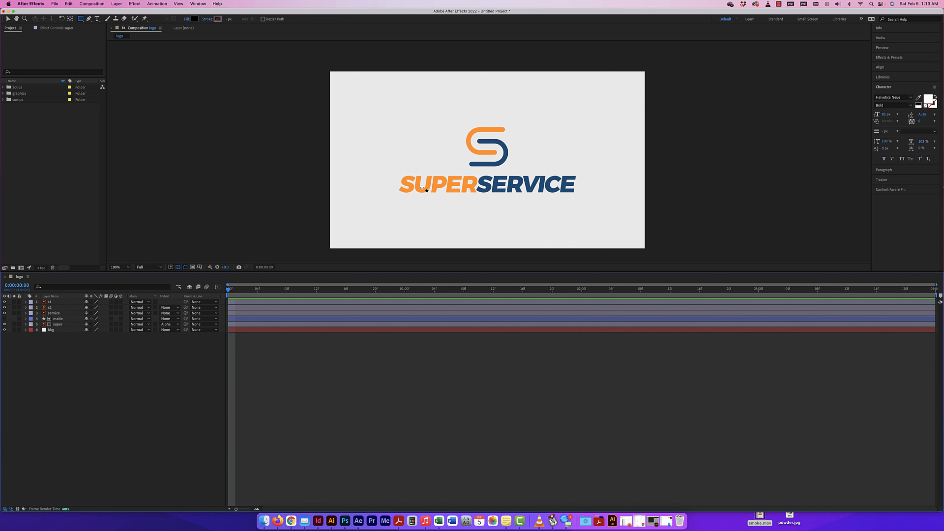
# Enable Position keyframing on the super layer at the first frame and raise the word vertically until it lies outside the matte
pyautogui.click(8, 19)
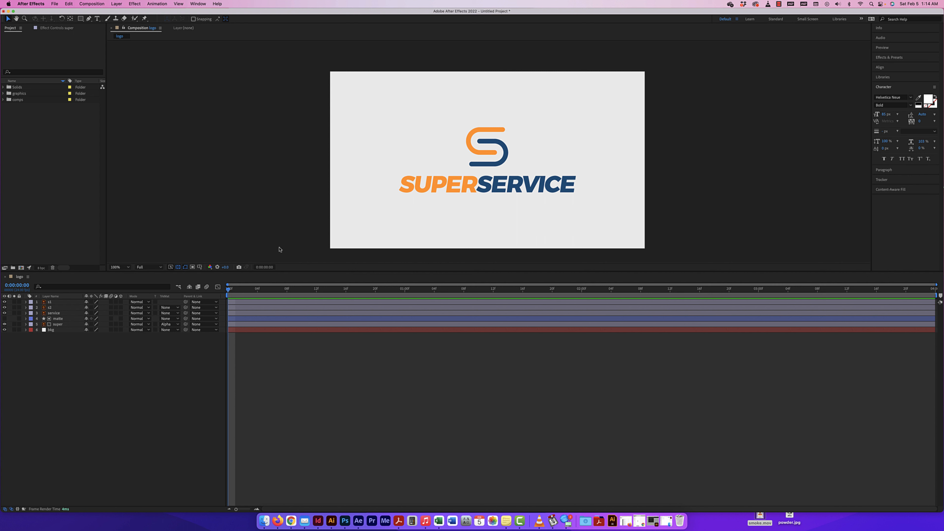
pyautogui.click(25, 324)
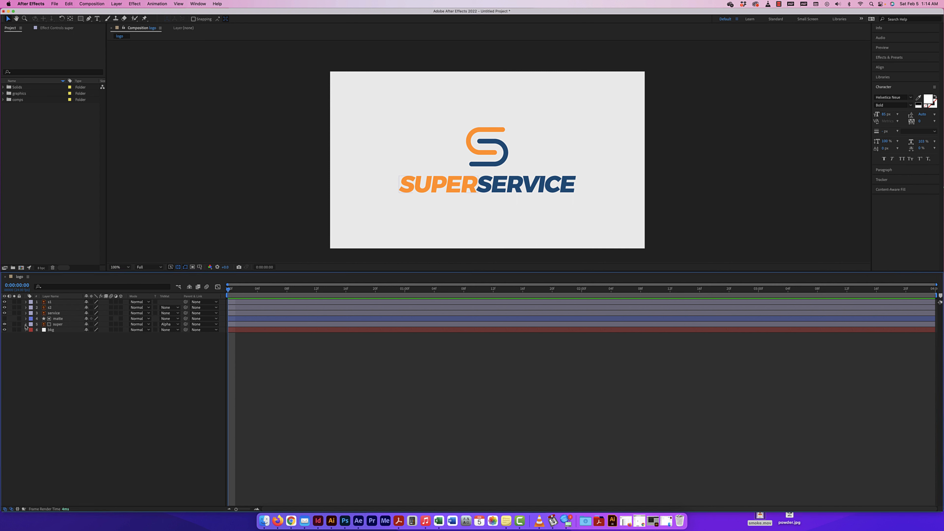
pyautogui.click(30, 330)
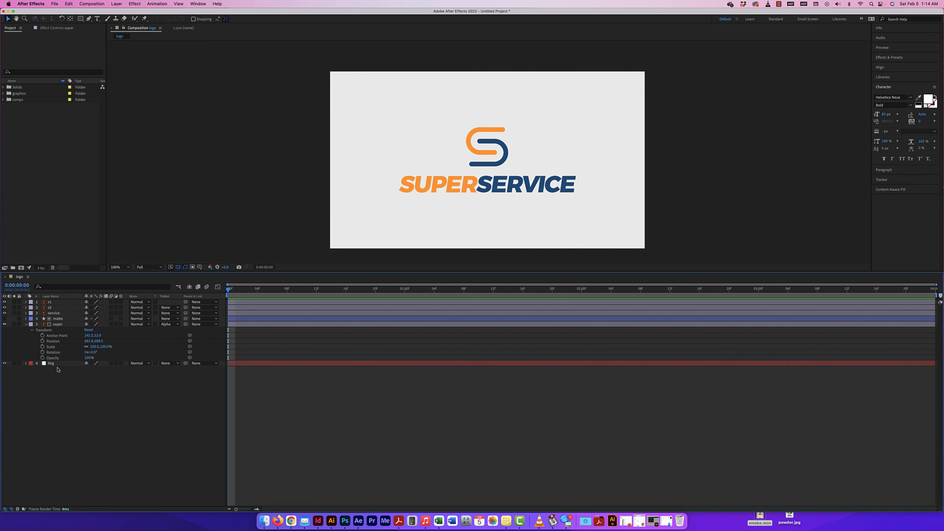
pyautogui.click(42, 341)
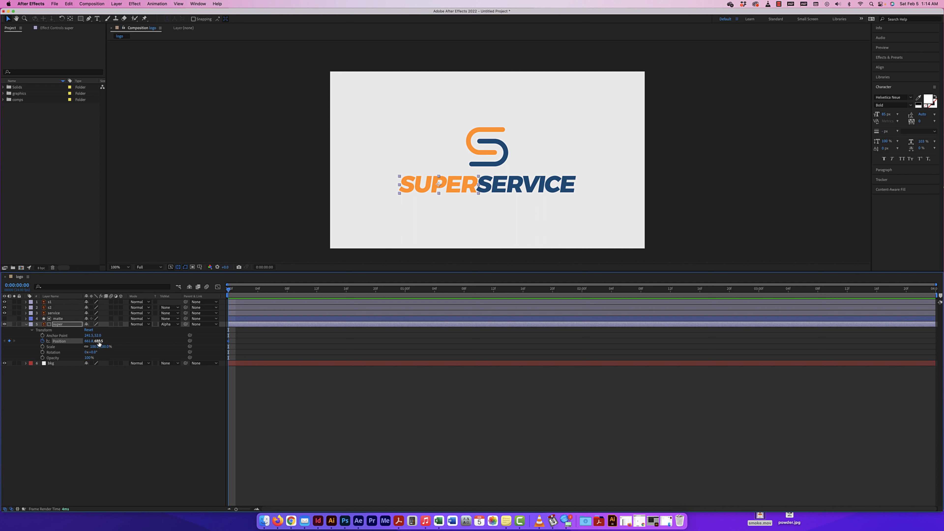
pyautogui.moveTo(98, 341)
pyautogui.mouseDown()
pyautogui.moveTo(129, 340)
pyautogui.moveTo(86, 339)
pyautogui.moveTo(99, 340)
pyautogui.mouseUp()
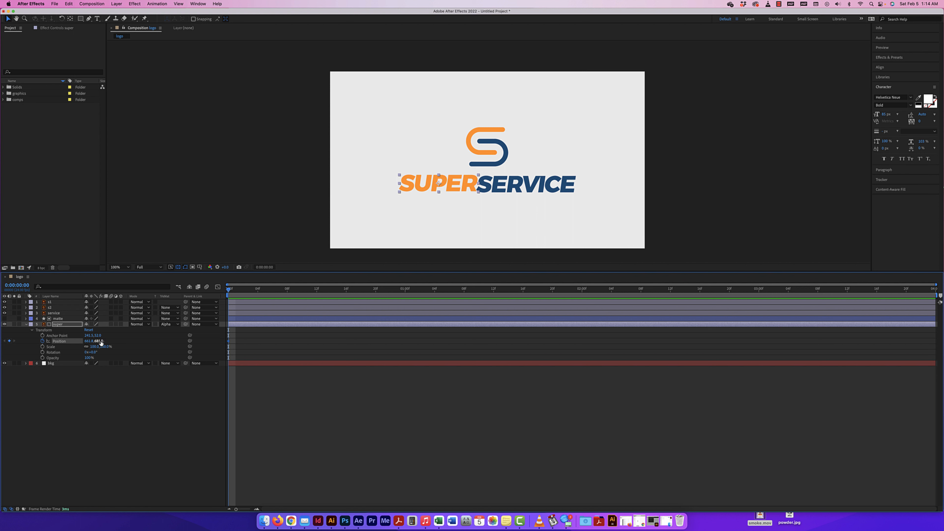
pyautogui.moveTo(101, 342); pyautogui.dragTo(58, 341)
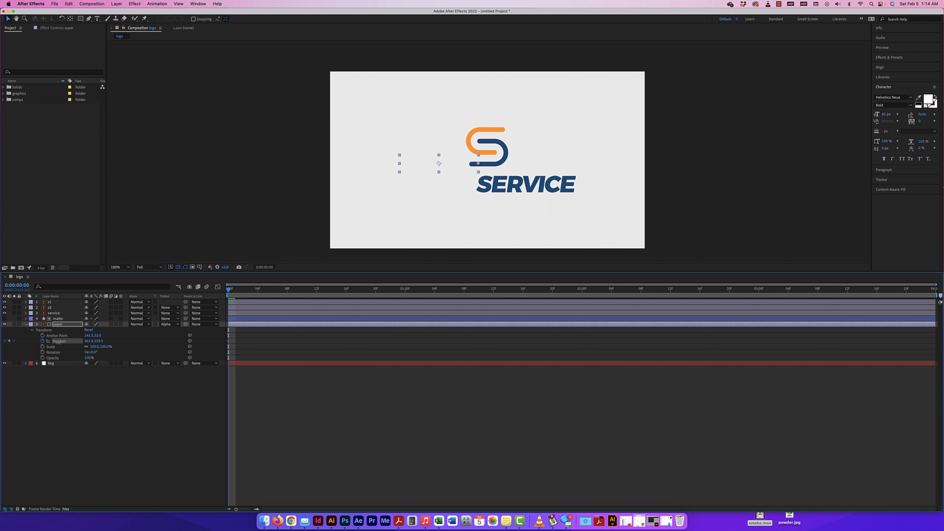
# At 0:00:00:08, lower the super layer vertically to line up with SERVICE, adding a second Position keyframe
pyautogui.moveTo(228, 291); pyautogui.dragTo(287, 289)
pyautogui.moveTo(107, 343); pyautogui.dragTo(144, 337)
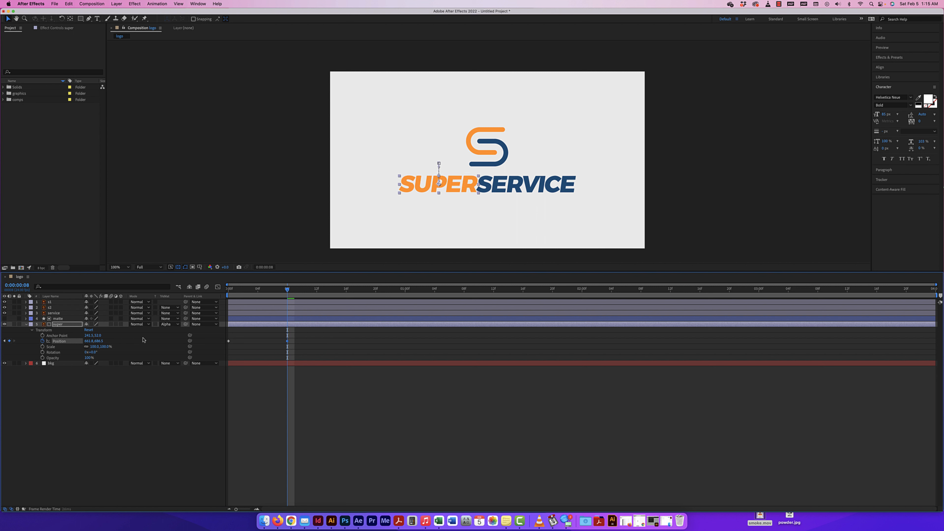
# Play the SUPER reveal animation from the start of the composition
pyautogui.moveTo(288, 291); pyautogui.dragTo(211, 291)
pyautogui.press('space')
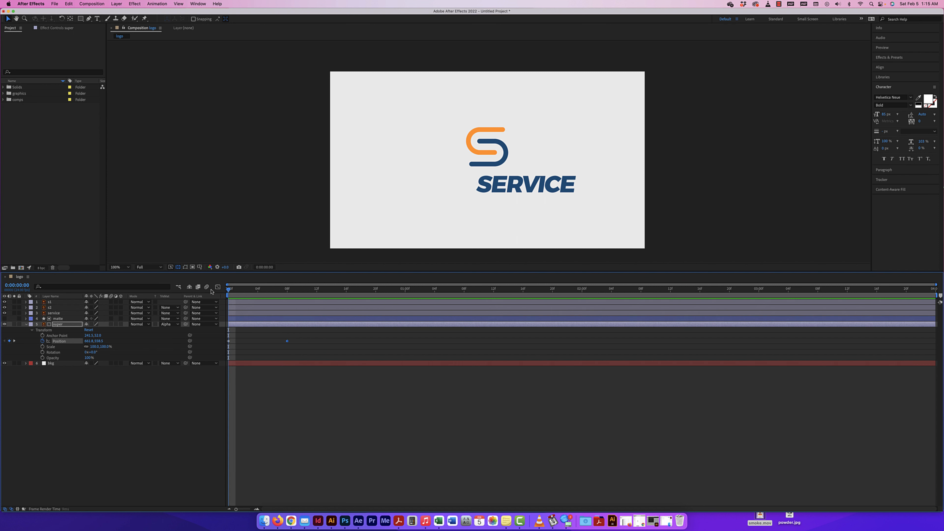
pyautogui.press('space')
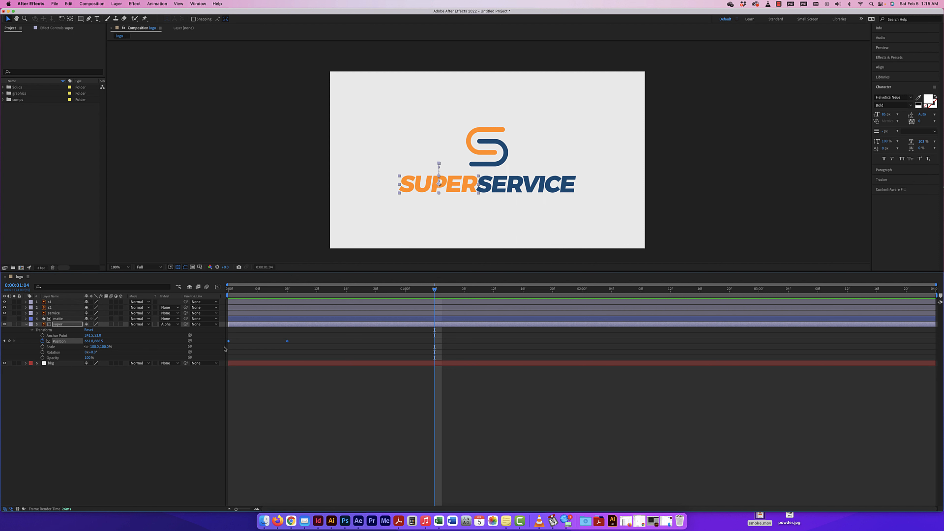
# Apply Easy Ease to both Position keyframes of the super layer and preview the reveal from the first frame
pyautogui.press('F9')
pyautogui.moveTo(429, 291); pyautogui.dragTo(228, 292)
pyautogui.press('space')
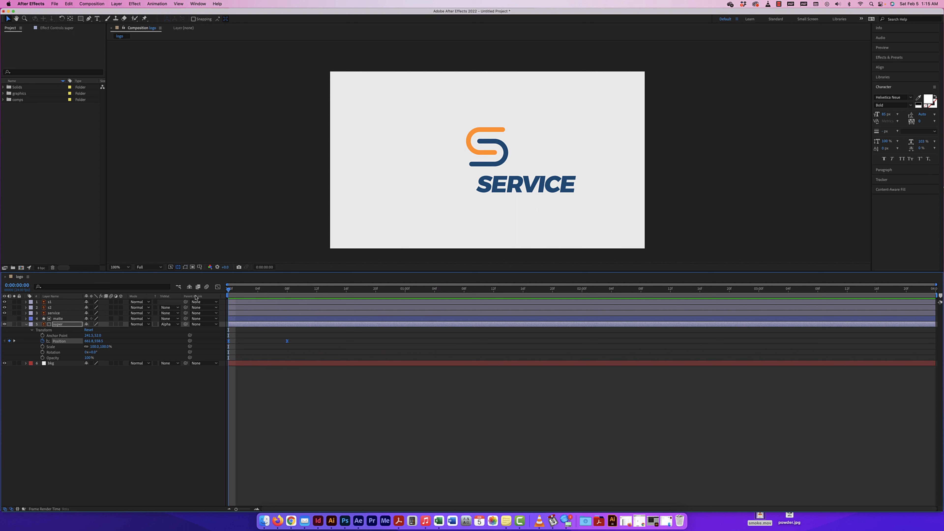
pyautogui.press('space')
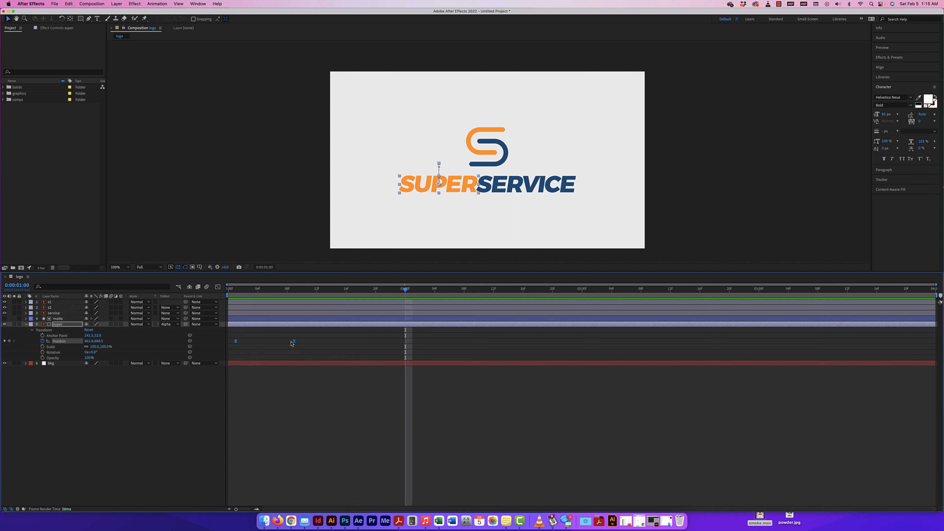
# Move the super layer's second Position keyframe to 0:00:00:15 and preview the slower reveal from the start
pyautogui.moveTo(286, 341); pyautogui.dragTo(339, 343)
pyautogui.press('super+z')
pyautogui.click(320, 343)
pyautogui.moveTo(405, 290); pyautogui.dragTo(193, 294)
pyautogui.press('space')
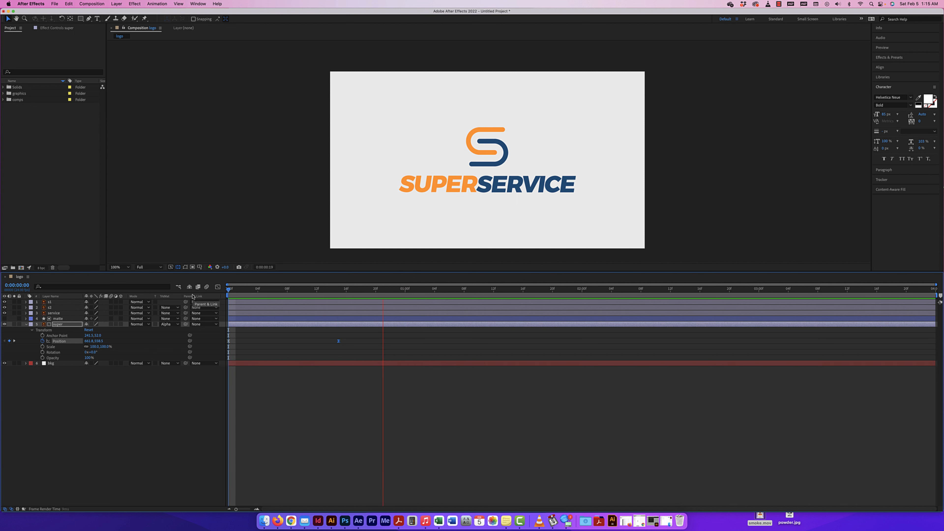
pyautogui.press('space')
pyautogui.moveTo(434, 290); pyautogui.dragTo(338, 294)
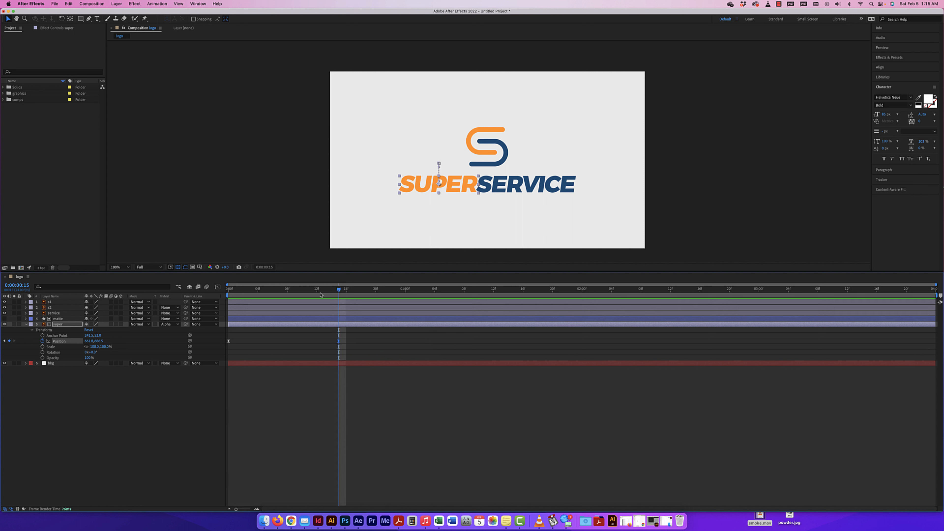
# With no layer selected, draw a rectangle shape covering the word SERVICE and centre its anchor point
pyautogui.click(25, 324)
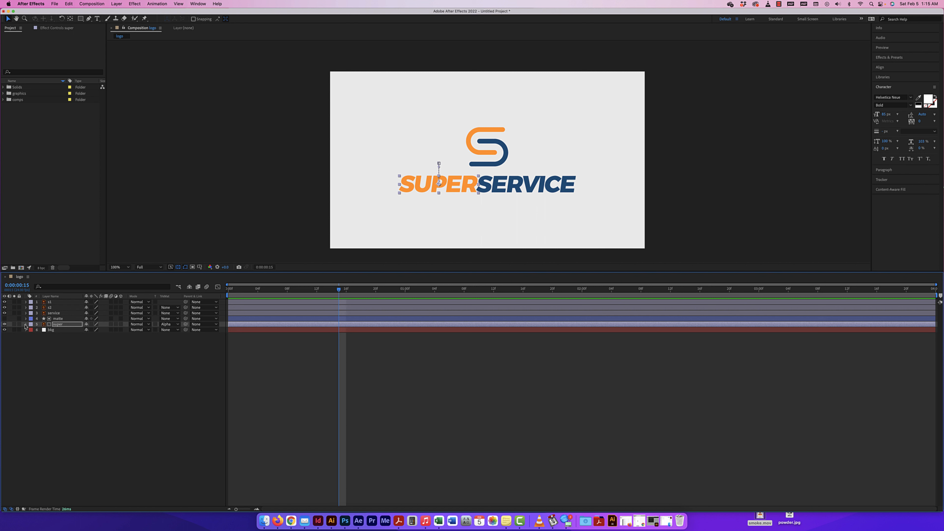
pyautogui.click(65, 313)
pyautogui.click(67, 360)
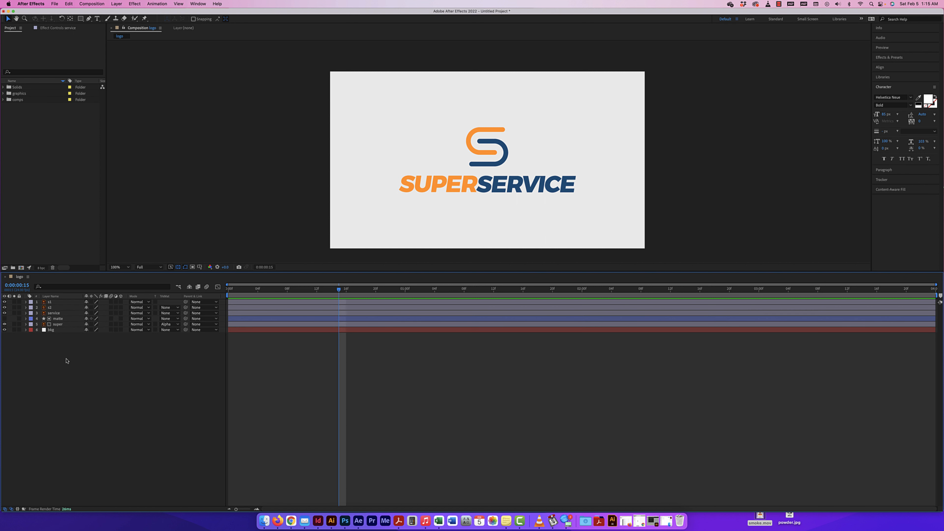
pyautogui.click(81, 19)
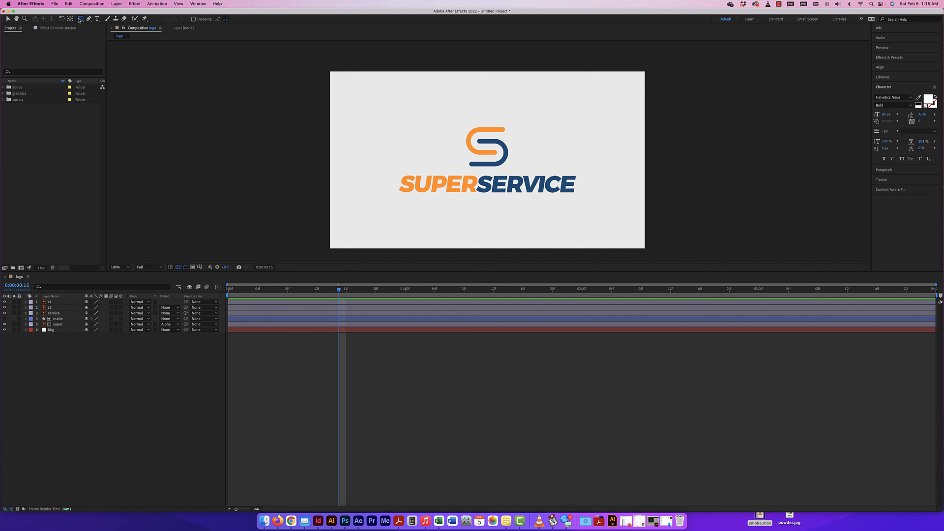
pyautogui.click(576, 176)
pyautogui.moveTo(577, 175); pyautogui.dragTo(476, 194)
pyautogui.press('super+alt+Home')
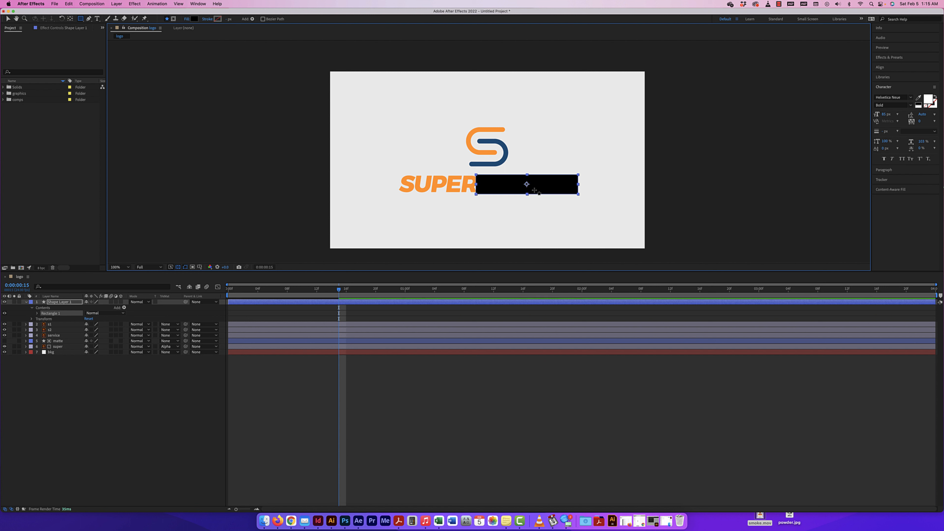
# Set the fill colour of the new rectangle over SERVICE to red and collapse its layer properties
pyautogui.click(38, 313)
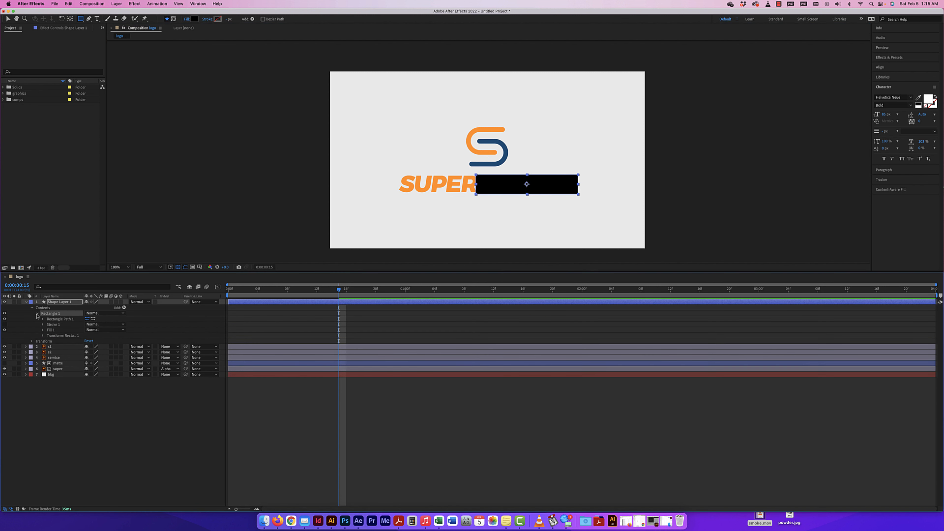
pyautogui.click(43, 331)
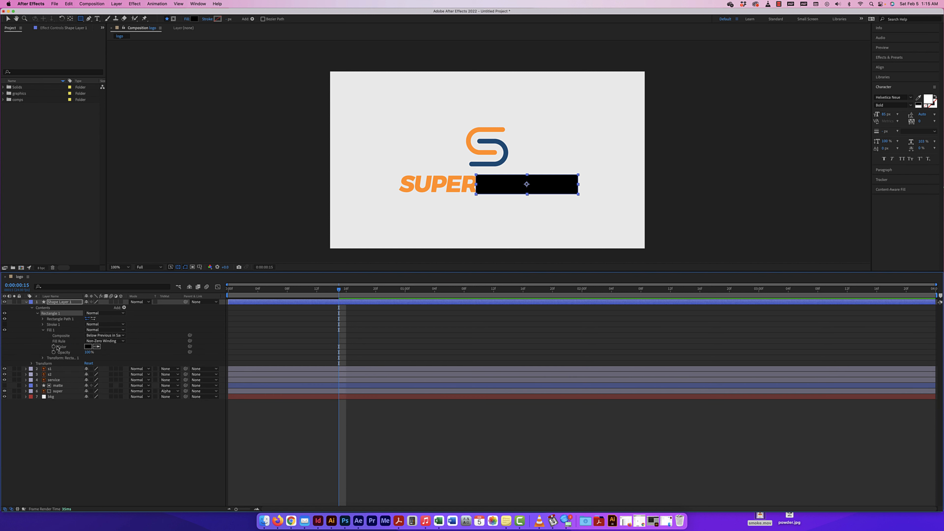
pyautogui.click(88, 347)
pyautogui.moveTo(595, 297); pyautogui.dragTo(685, 222)
pyautogui.click(699, 244)
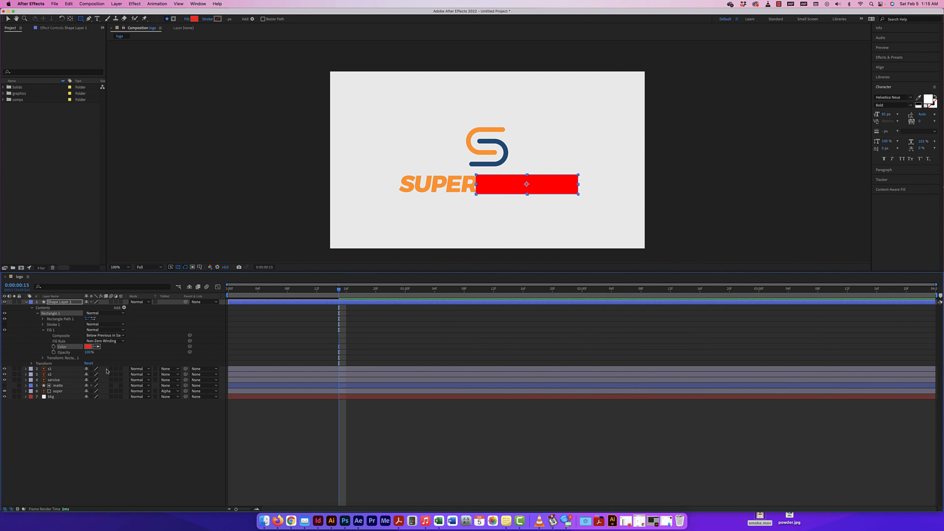
pyautogui.click(59, 438)
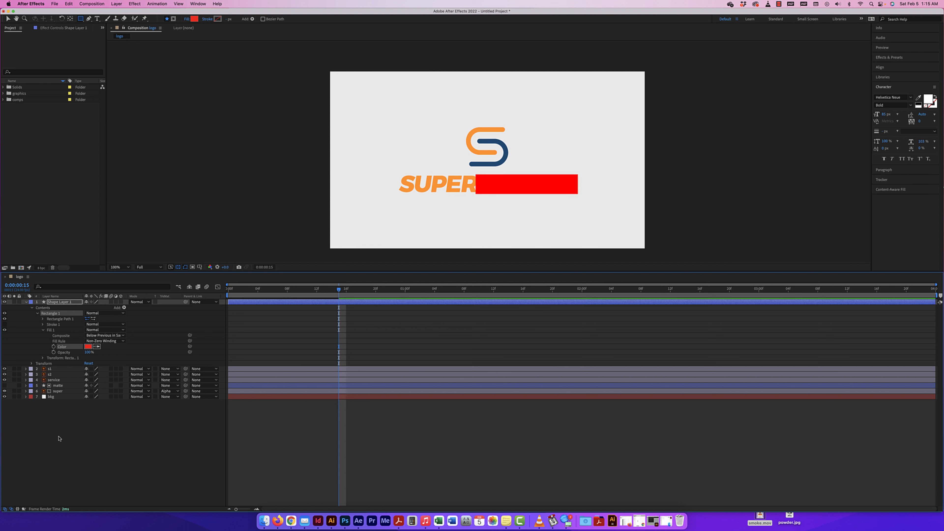
pyautogui.click(26, 302)
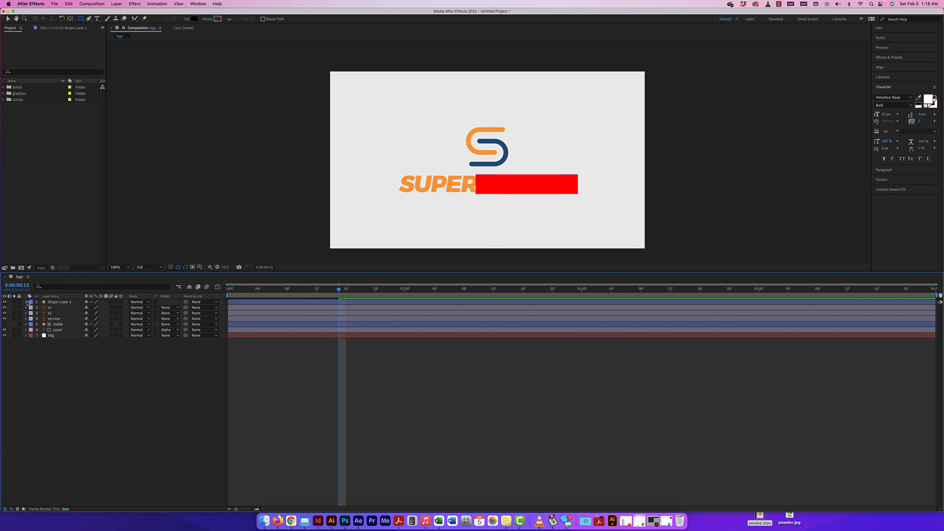
# Rename the matte layer above super as "alpha matte"
pyautogui.click(58, 324)
pyautogui.press('Return')
pyautogui.press('BackSpace')
pyautogui.write('alpha matte')
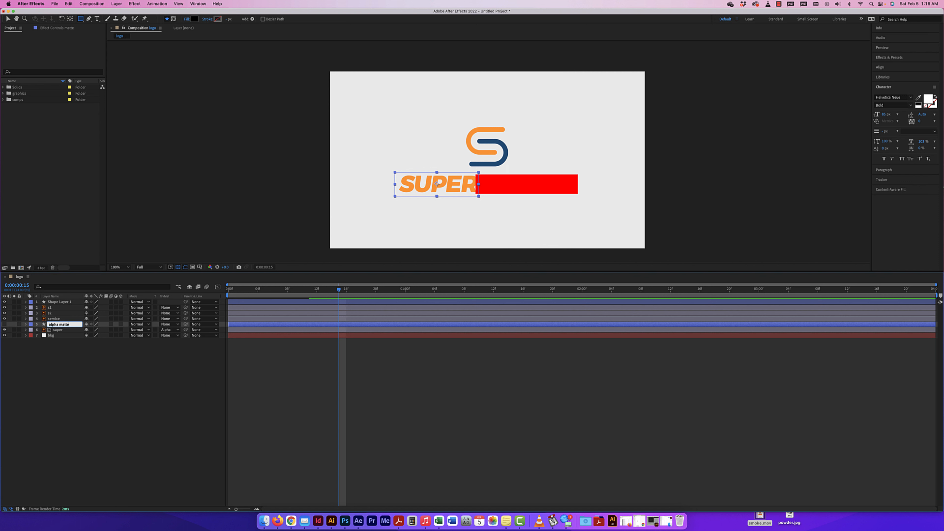
pyautogui.press('Return')
# Assign the Yellow label colour to both the alpha matte and super layers
pyautogui.keyDown('shift'); pyautogui.click(31, 330); pyautogui.keyUp('shift')
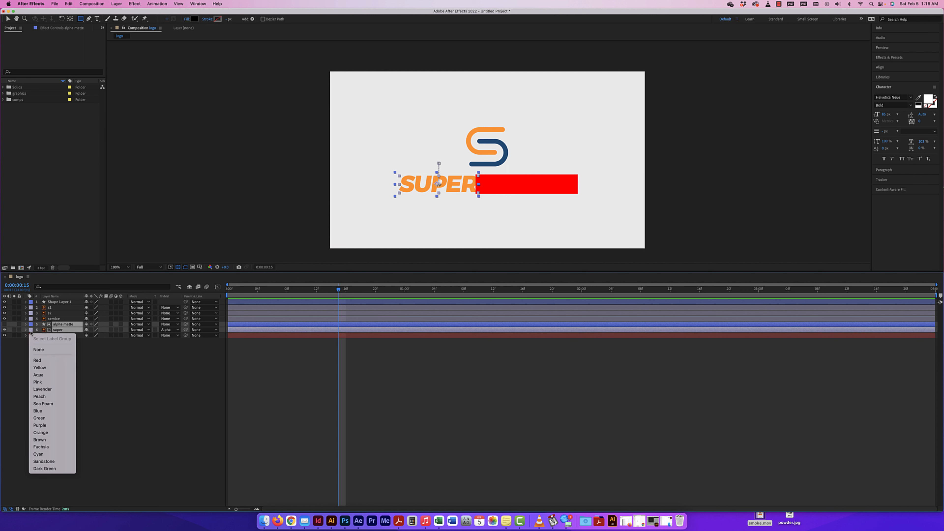
pyautogui.click(90, 360)
pyautogui.click(31, 330)
pyautogui.click(39, 367)
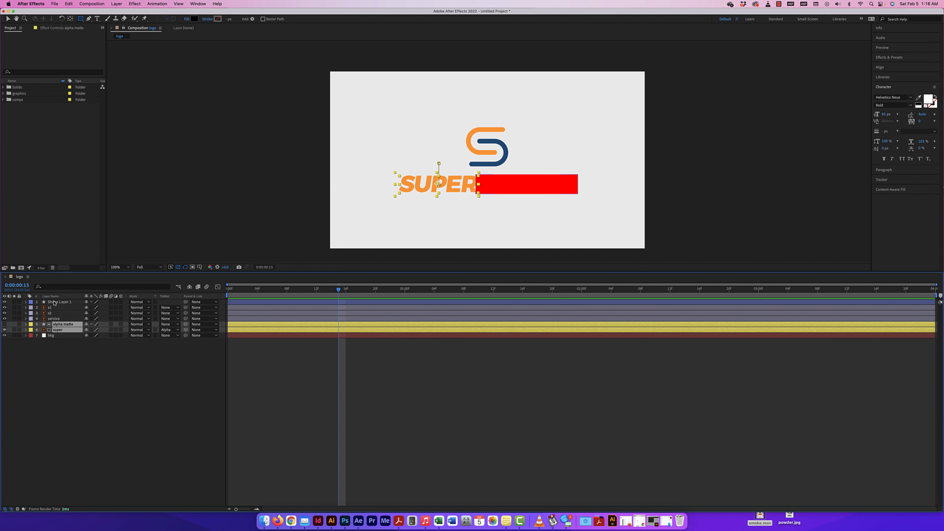
# Move Shape Layer 1 directly above the service layer and give both layers the Aqua label colour
pyautogui.moveTo(58, 302); pyautogui.dragTo(65, 316)
pyautogui.keyDown('shift'); pyautogui.click(60, 319); pyautogui.keyUp('shift')
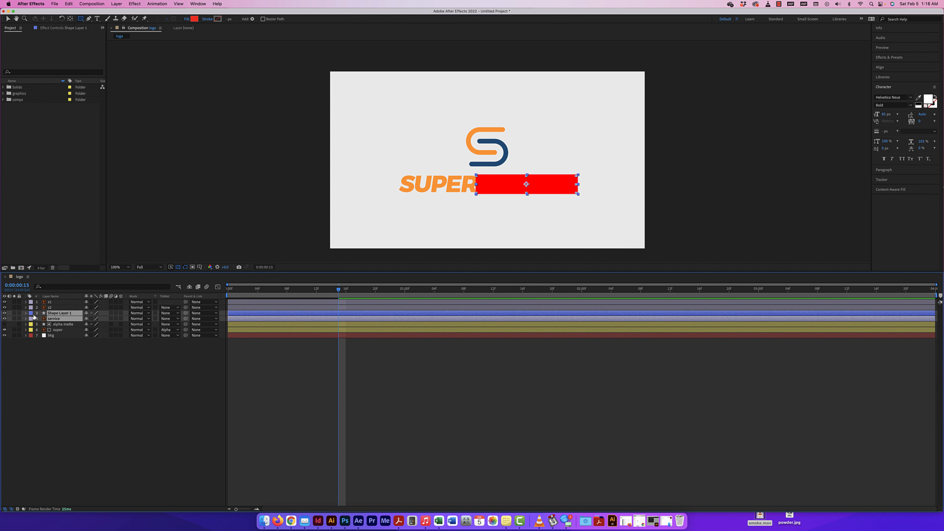
pyautogui.click(31, 319)
pyautogui.click(46, 358)
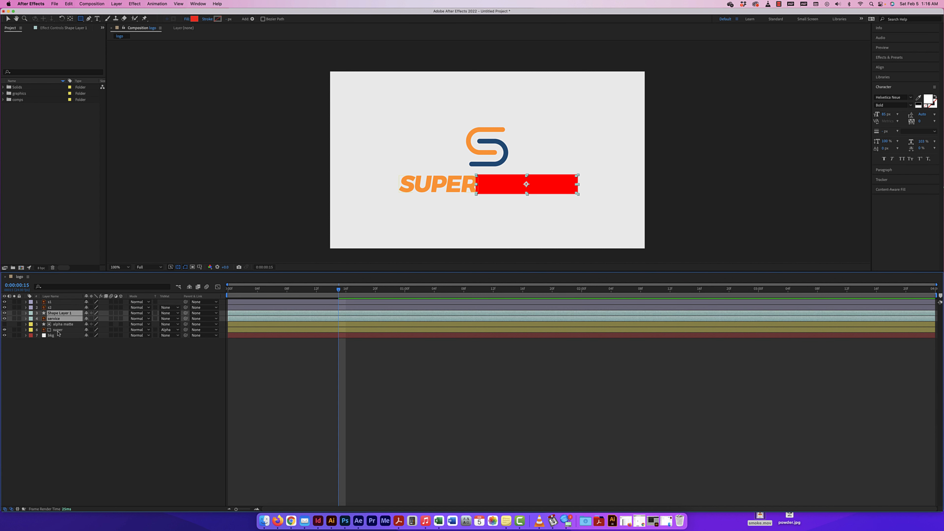
# Set the service layer's track matte to Alpha Matte "Shape Layer 1"
pyautogui.click(69, 366)
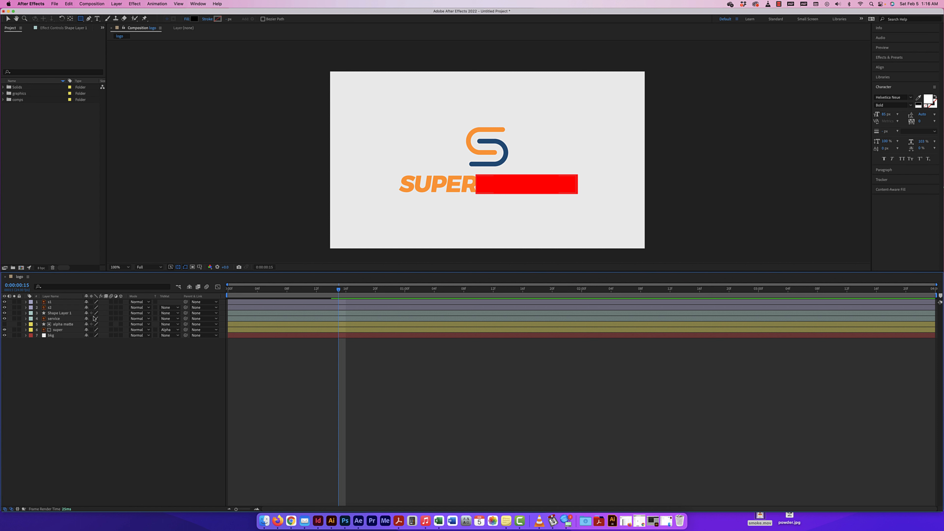
pyautogui.click(169, 318)
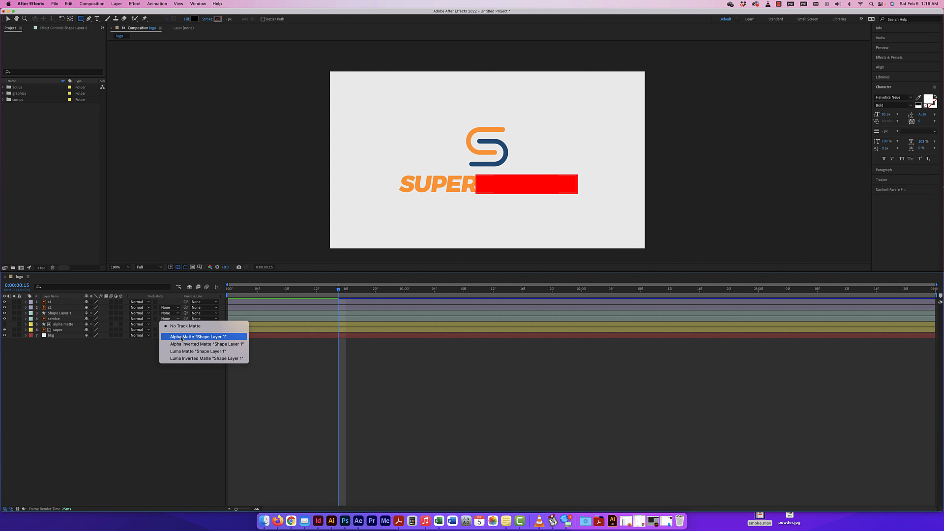
pyautogui.click(181, 337)
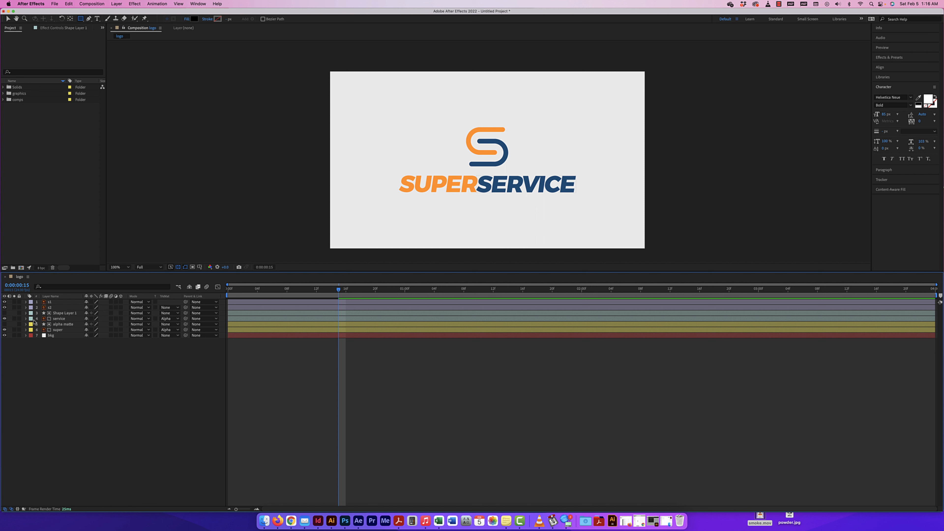
# Reveal the service layer's transform properties and enable Position keyframing at the first frame
pyautogui.click(25, 319)
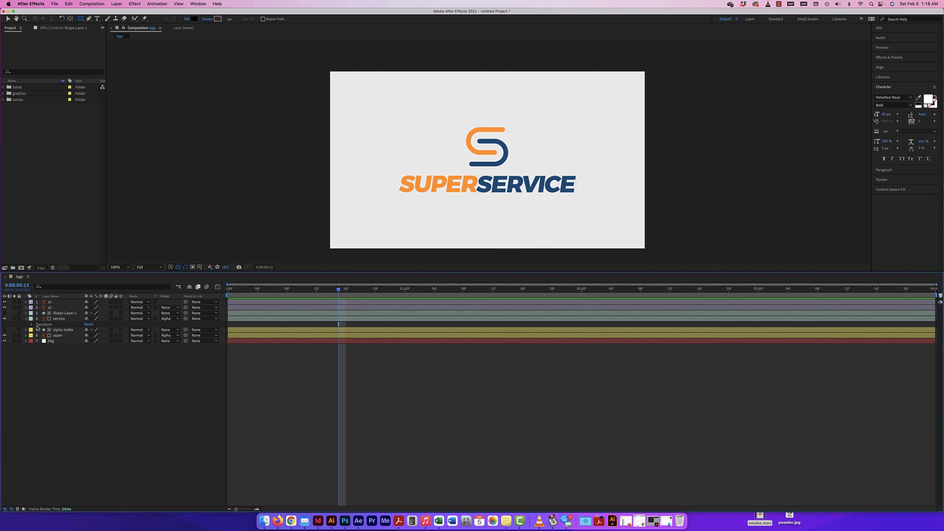
pyautogui.click(32, 325)
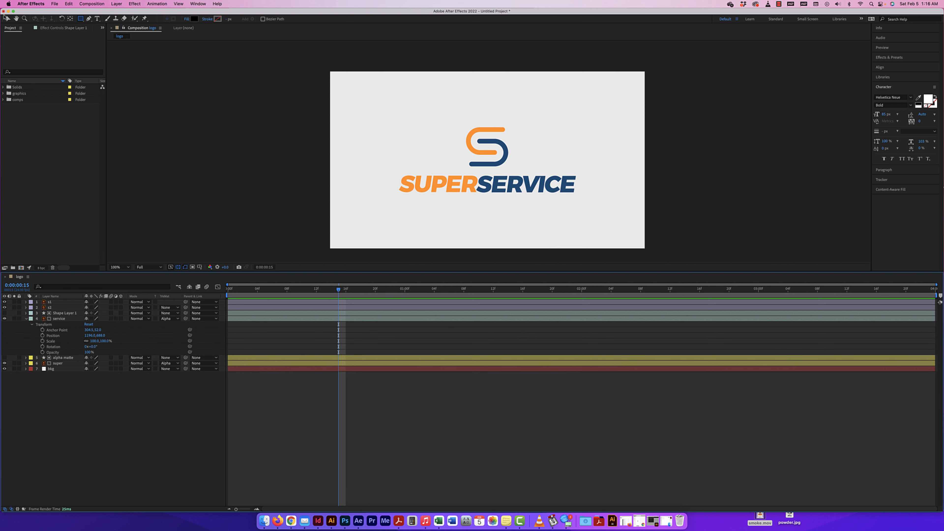
pyautogui.click(6, 18)
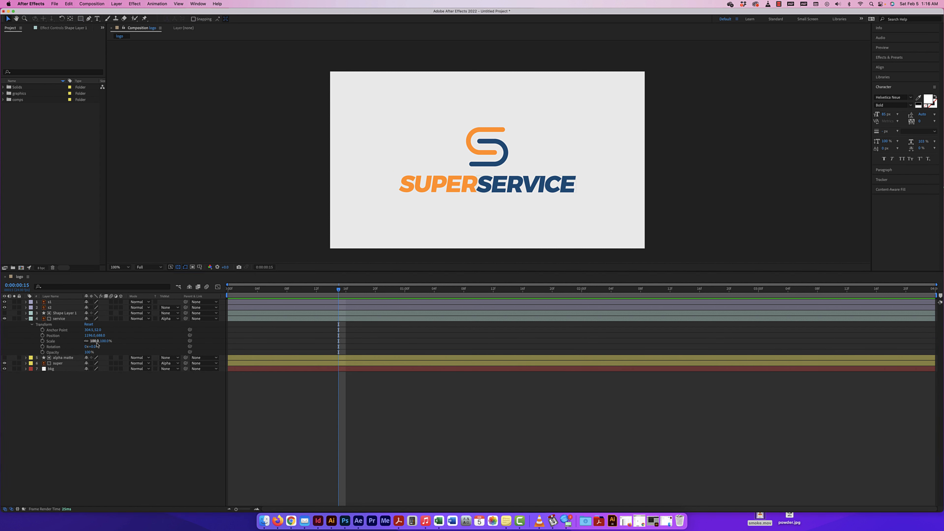
pyautogui.moveTo(339, 291); pyautogui.dragTo(206, 291)
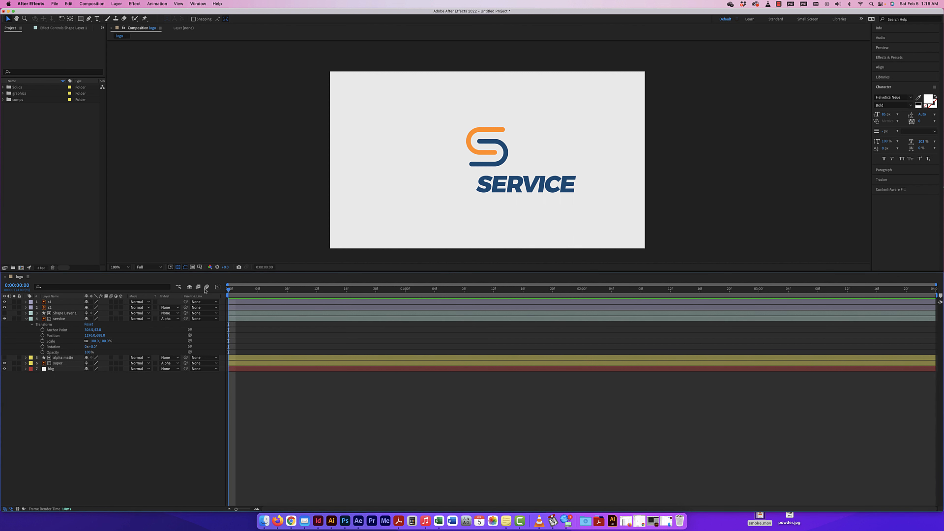
pyautogui.click(43, 335)
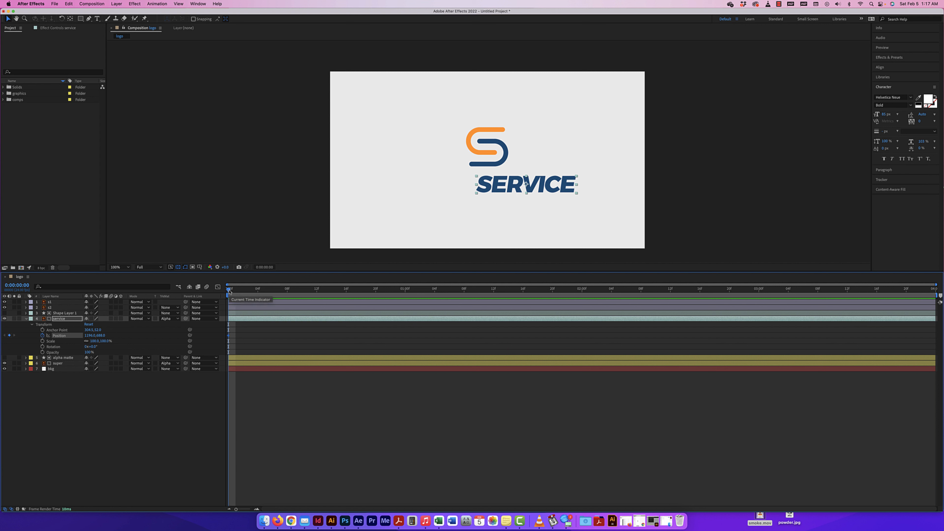
# At 0:00:00:08, shift the service layer horizontally to the right until the word lies completely outside its matte, adding a second Position keyframe
pyautogui.moveTo(229, 290); pyautogui.dragTo(288, 290)
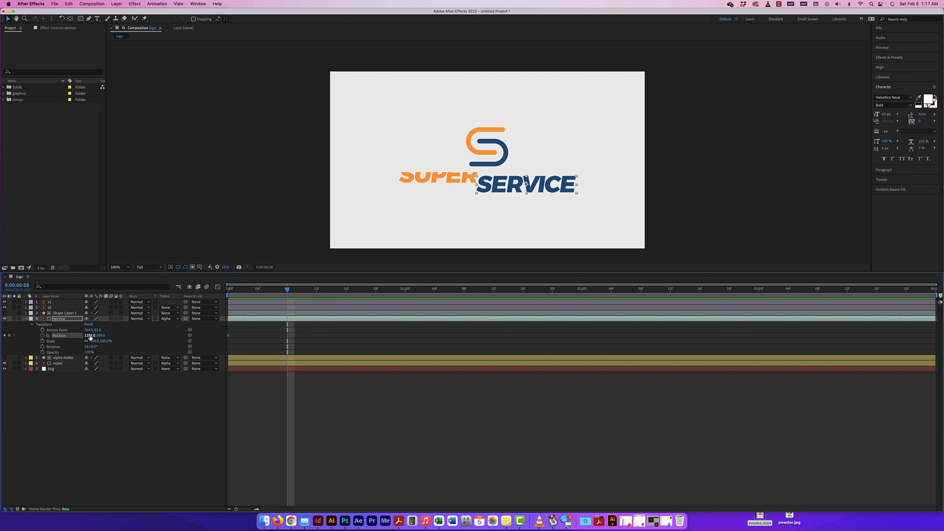
pyautogui.moveTo(91, 335); pyautogui.dragTo(304, 342)
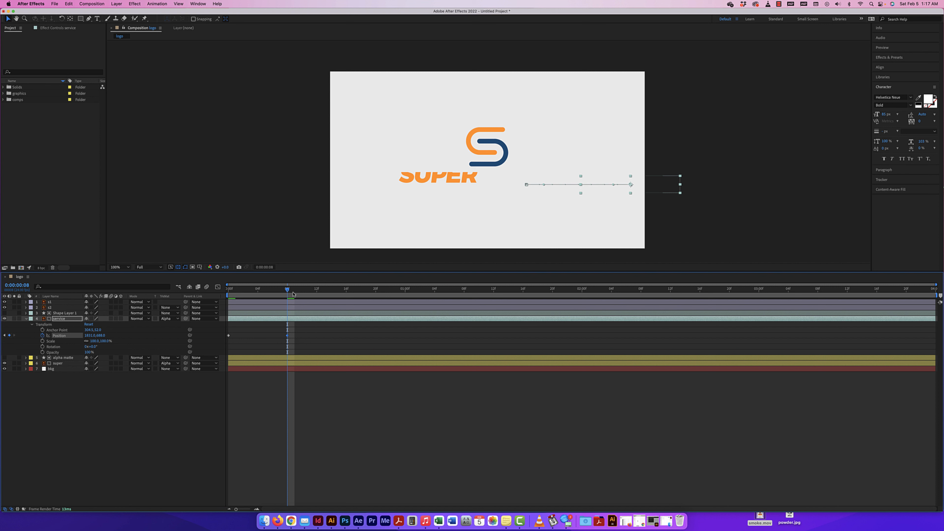
pyautogui.moveTo(288, 292); pyautogui.dragTo(211, 293)
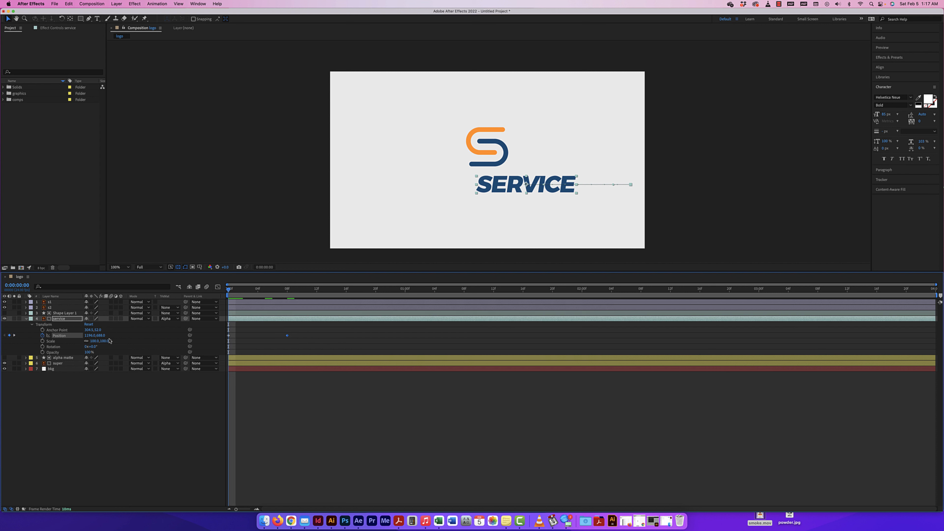
# Time-reverse the service layer's two Position keyframes and preview the SERVICE reveal
pyautogui.moveTo(289, 334); pyautogui.dragTo(216, 343)
pyautogui.rightClick(287, 338)
pyautogui.moveTo(325, 422)
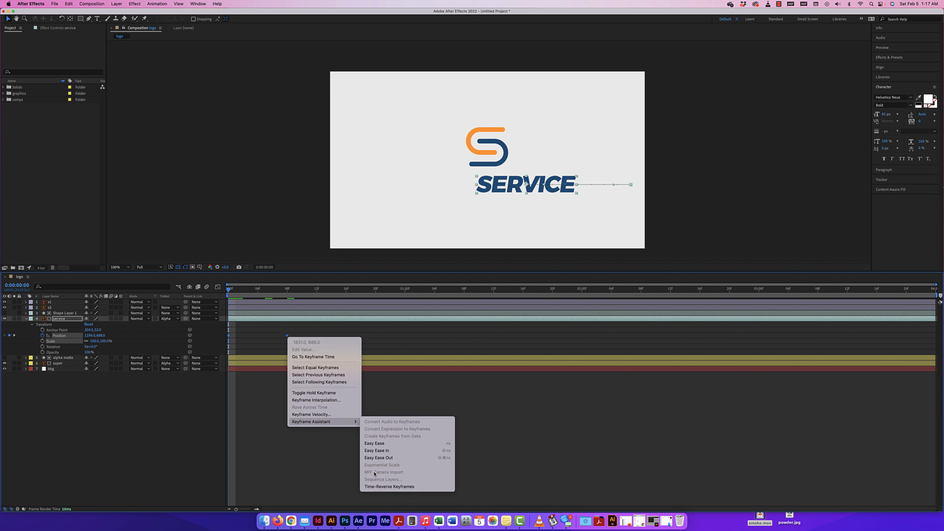
pyautogui.click(377, 487)
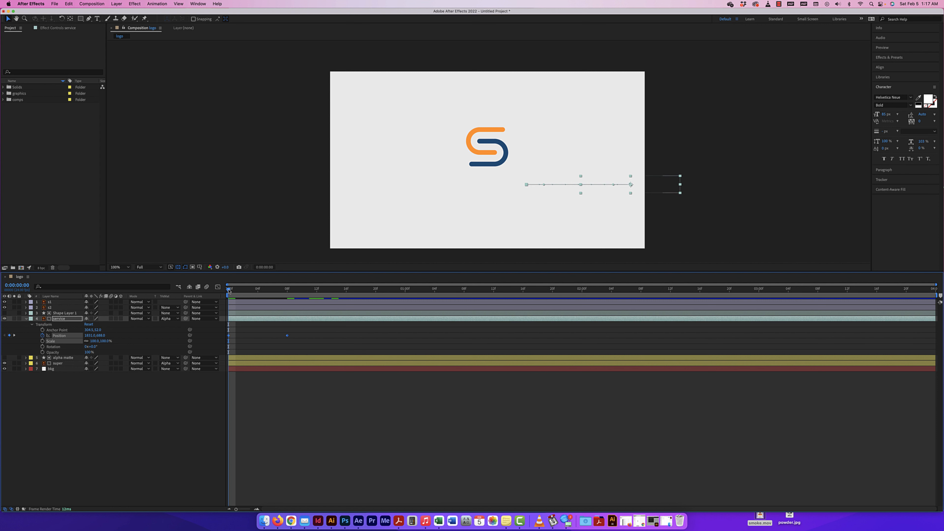
pyautogui.press('space')
pyautogui.press('space')
pyautogui.press('space')
# Apply Easy Ease to the service layer's Position keyframes, move the second one to 0:00:00:12, and preview the animation from the start
pyautogui.moveTo(293, 333); pyautogui.dragTo(228, 339)
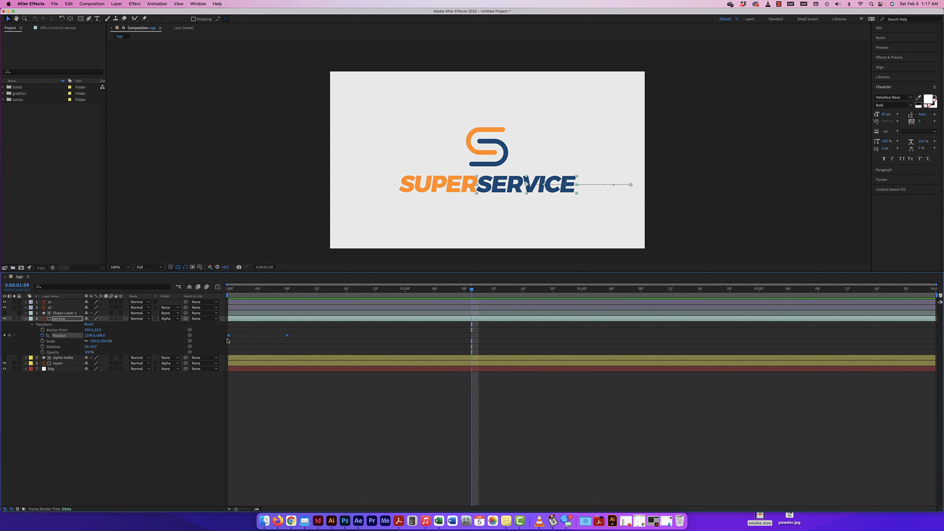
pyautogui.press('F9')
pyautogui.moveTo(286, 335); pyautogui.dragTo(317, 335)
pyautogui.moveTo(461, 291); pyautogui.dragTo(217, 287)
pyautogui.press('space')
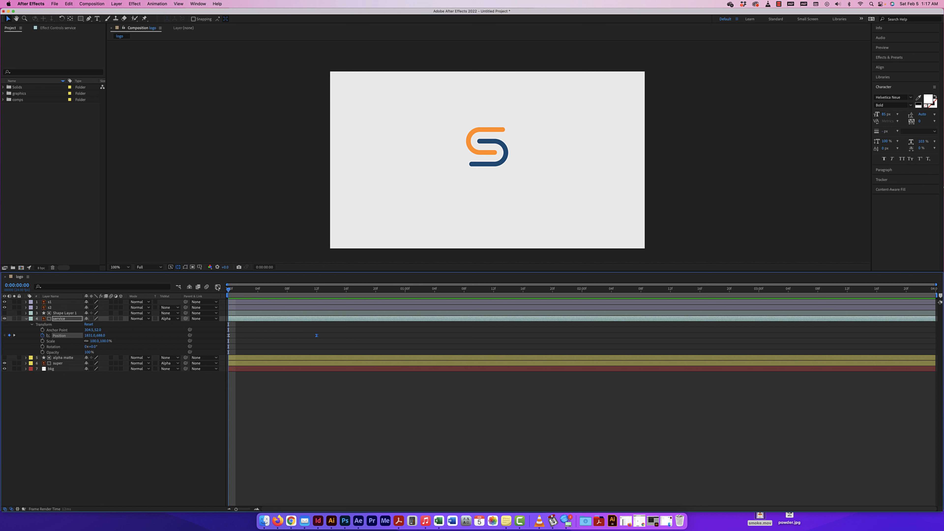
pyautogui.press('space')
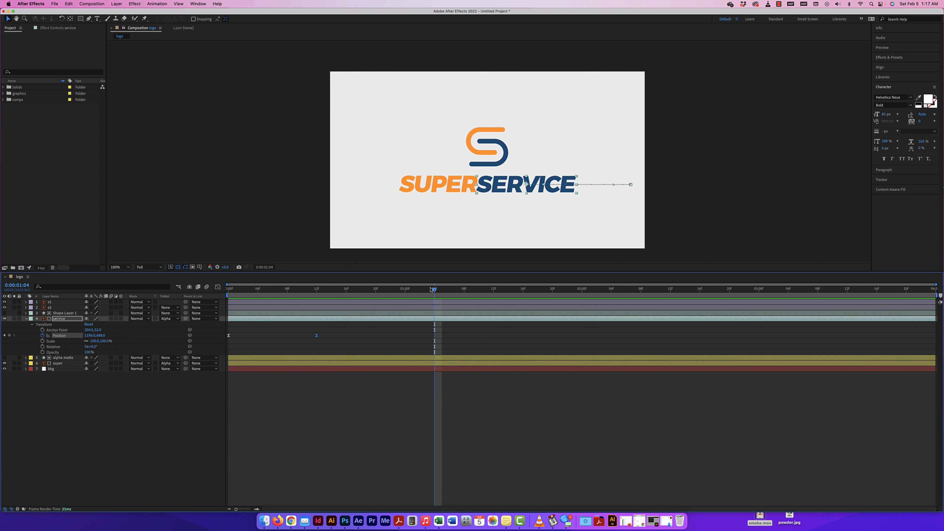
pyautogui.moveTo(434, 293); pyautogui.dragTo(339, 293)
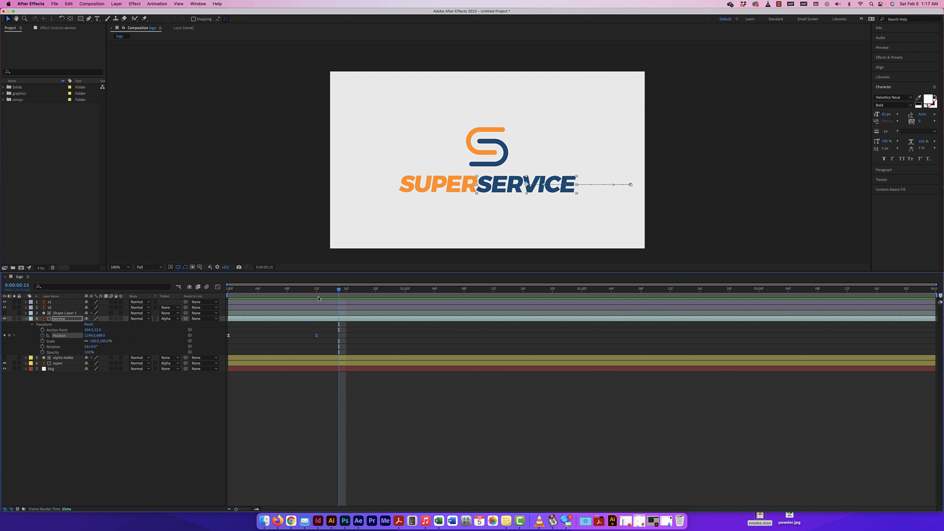
# Return to the first frame, remove the super layer's track matte and make the alpha matte rectangle visible again
pyautogui.moveTo(334, 293); pyautogui.dragTo(228, 292)
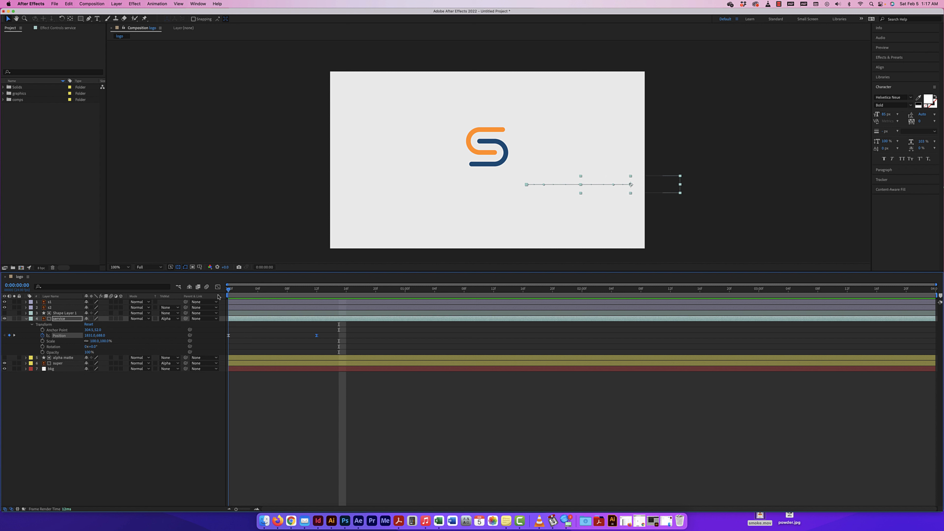
pyautogui.click(26, 319)
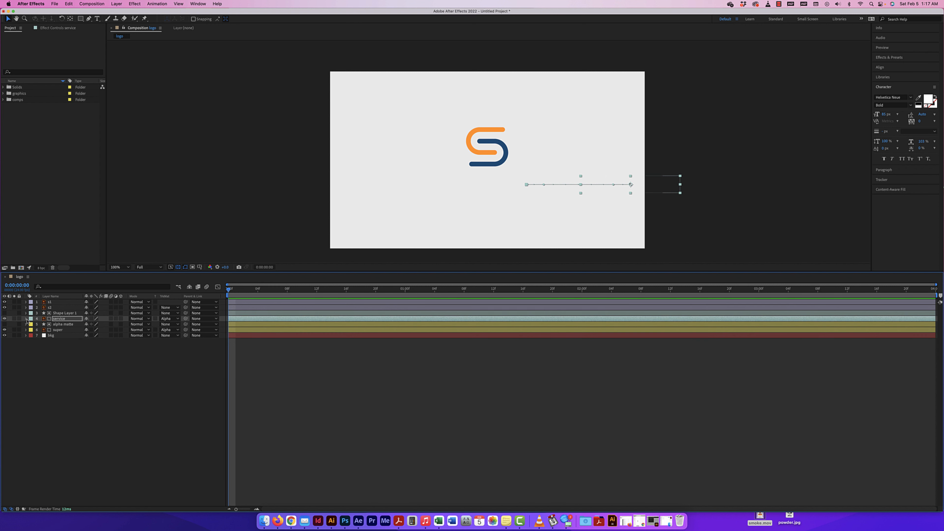
pyautogui.click(64, 330)
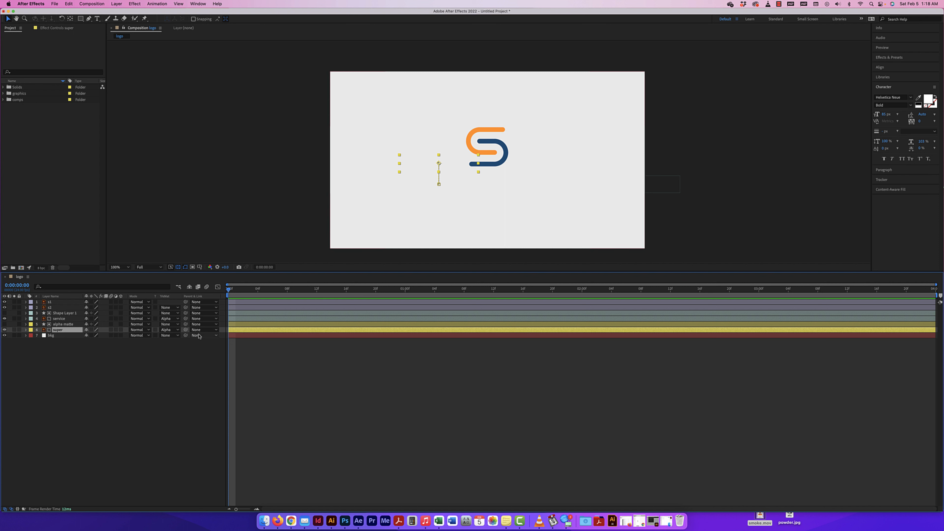
pyautogui.click(169, 329)
pyautogui.click(178, 337)
pyautogui.click(4, 323)
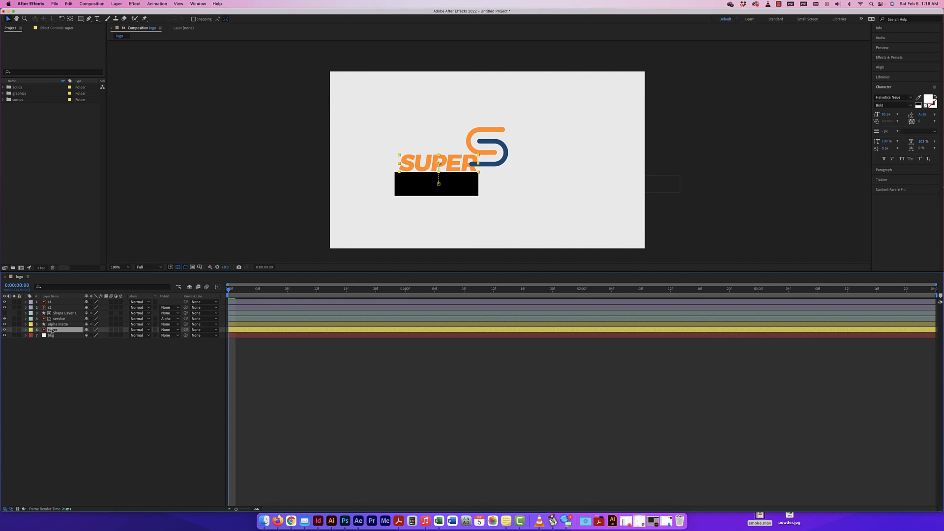
# Move the super layer above the alpha matte layer and set the rectangle's track matte to Alpha Matte "super"
pyautogui.moveTo(52, 330); pyautogui.dragTo(58, 326)
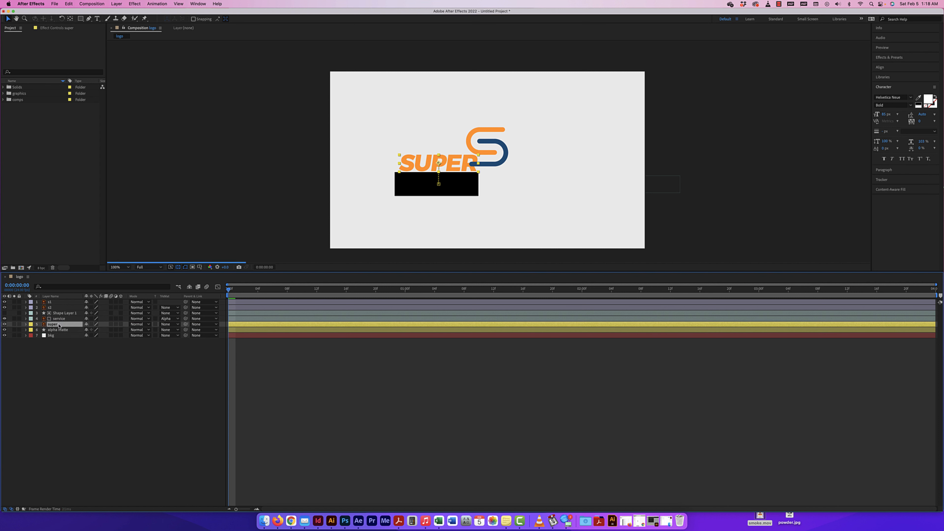
pyautogui.click(57, 330)
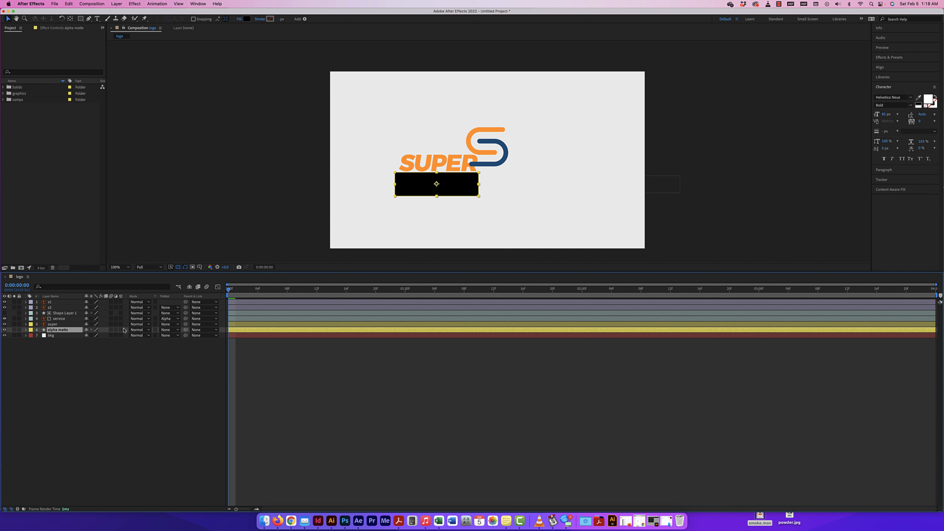
pyautogui.click(168, 330)
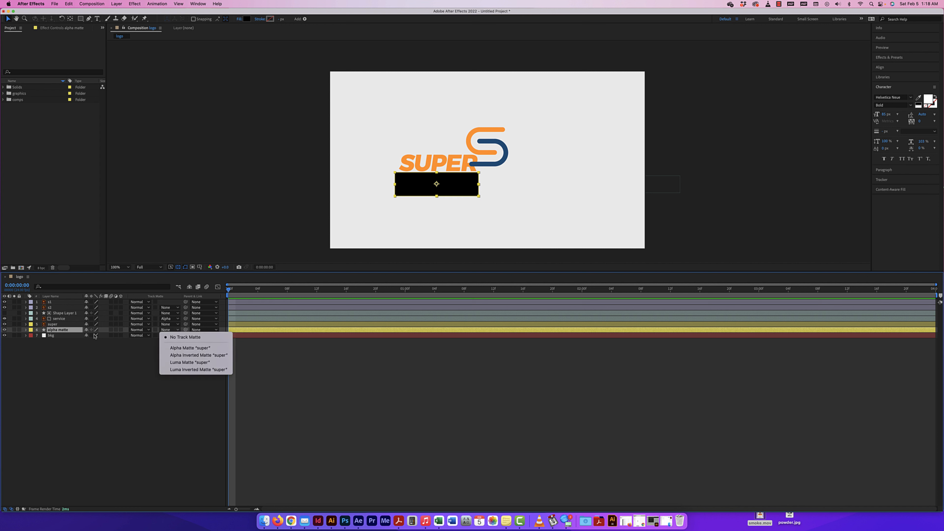
pyautogui.click(189, 350)
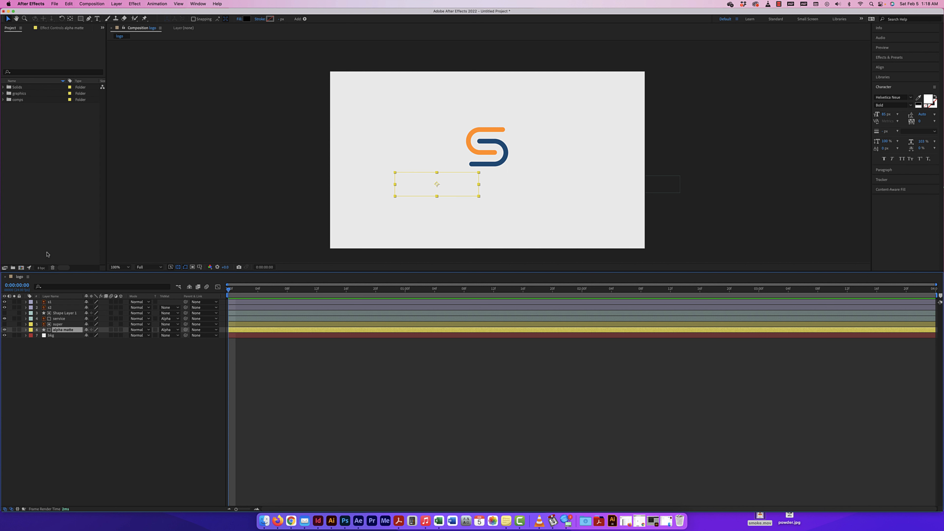
# Shift the super layer's vertical Position down at the first frame until the whole word lies over the rectangle
pyautogui.click(8, 19)
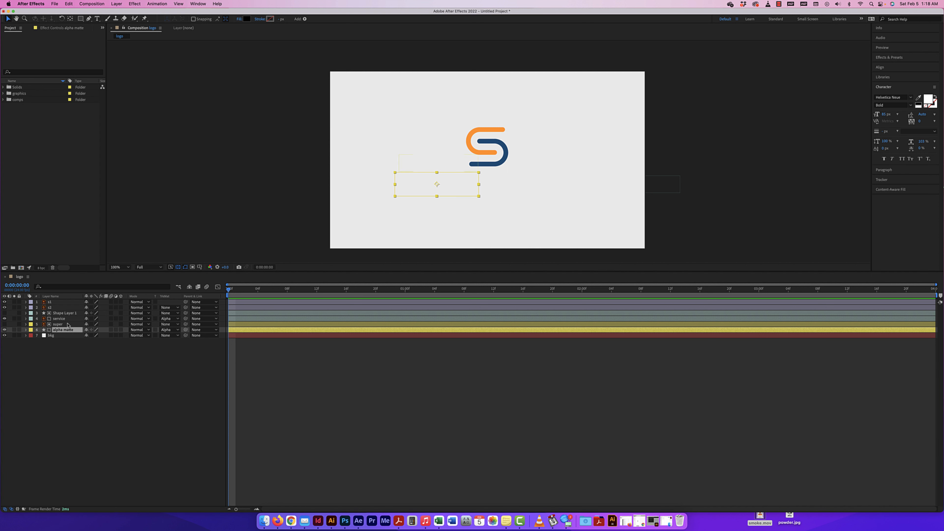
pyautogui.click(57, 324)
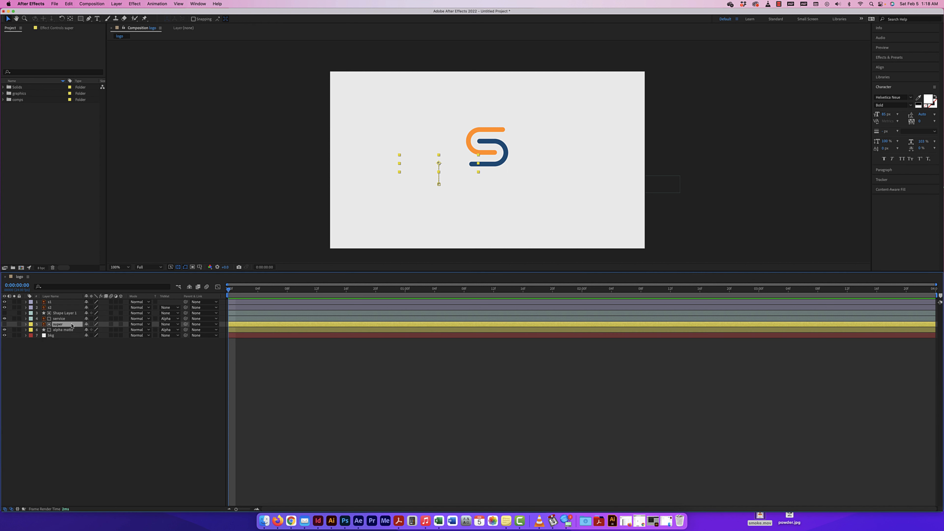
pyautogui.click(26, 324)
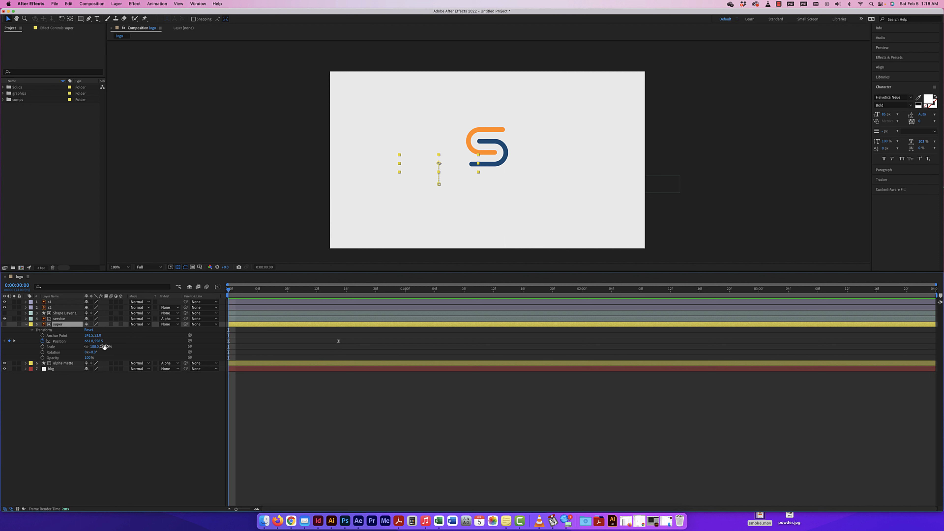
pyautogui.moveTo(99, 342); pyautogui.dragTo(136, 342)
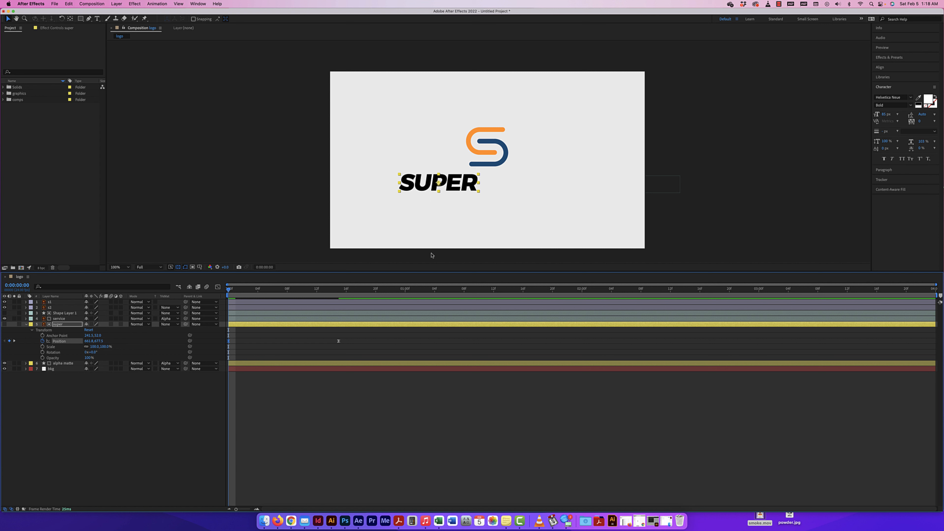
pyautogui.click(25, 324)
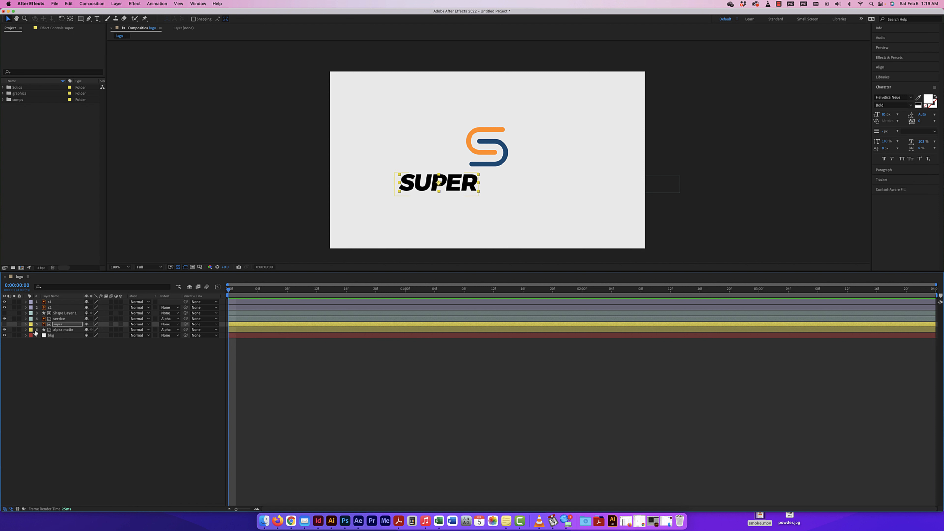
# Change the fill colour of Rectangle 1 in the alpha matte layer to red (FF0000)
pyautogui.click(26, 330)
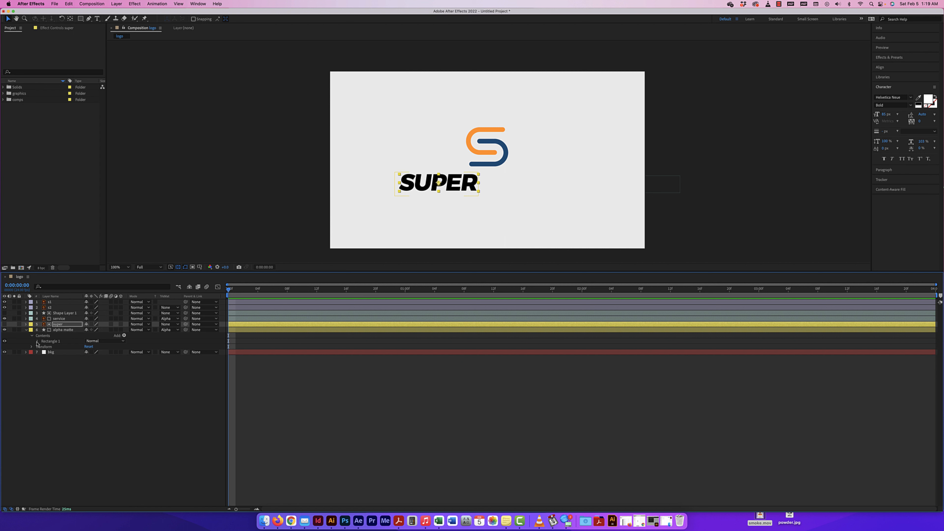
pyautogui.click(37, 341)
pyautogui.click(42, 358)
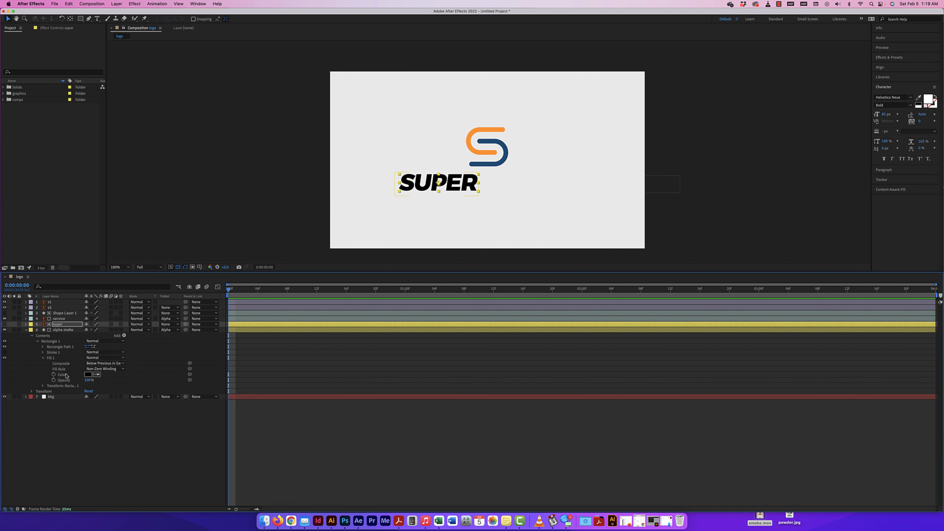
pyautogui.click(88, 374)
pyautogui.moveTo(642, 280); pyautogui.dragTo(640, 244)
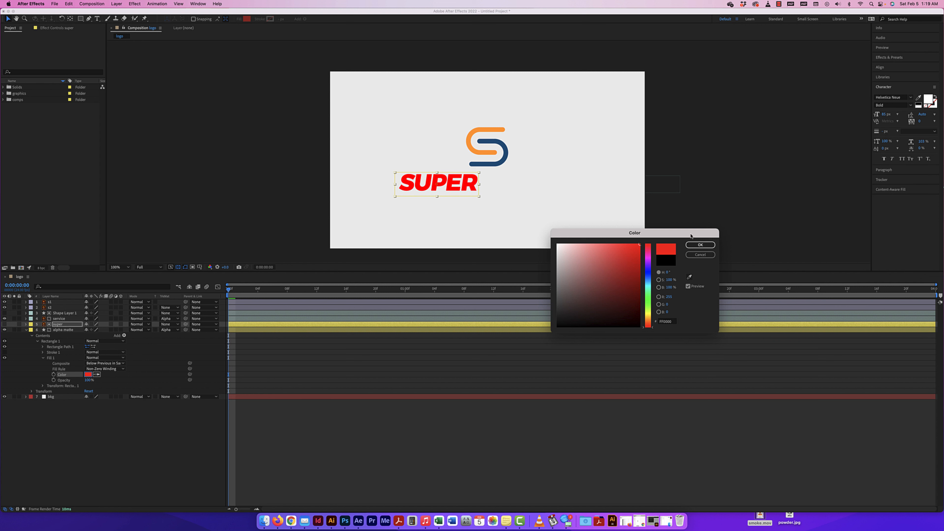
pyautogui.click(700, 244)
pyautogui.click(53, 341)
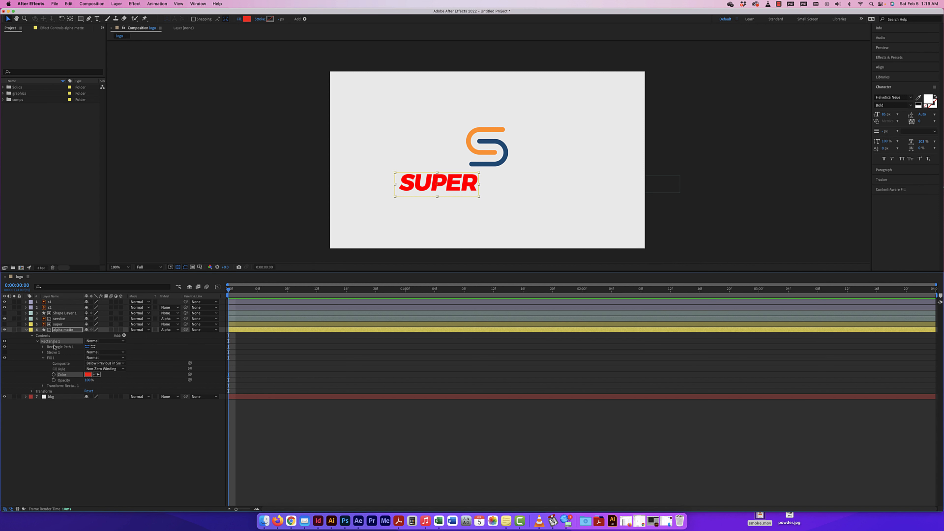
pyautogui.click(31, 335)
pyautogui.click(25, 330)
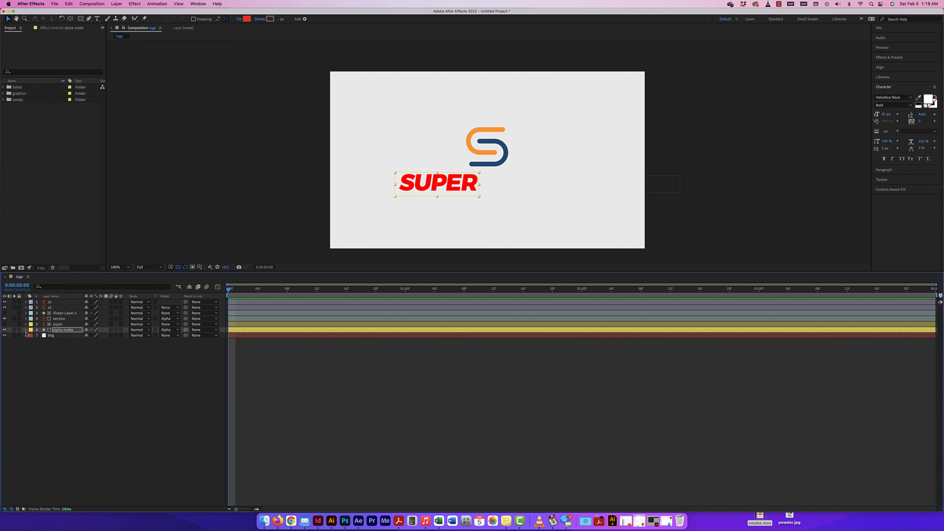
# Nudge the alpha matte rectangle's Position slightly up and to the right so it still covers the word SUPER
pyautogui.click(25, 330)
pyautogui.click(31, 341)
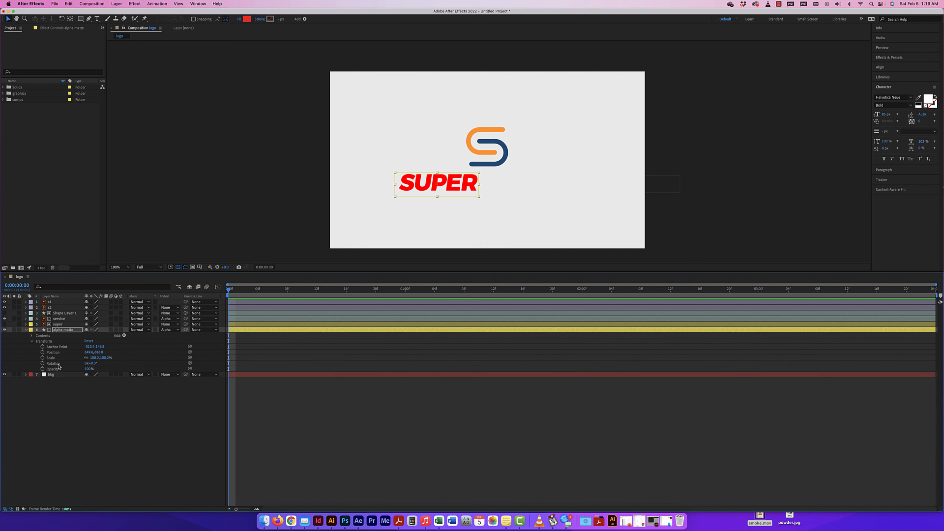
pyautogui.moveTo(99, 352)
pyautogui.mouseDown()
pyautogui.moveTo(140, 353)
pyautogui.moveTo(95, 353)
pyautogui.mouseUp()
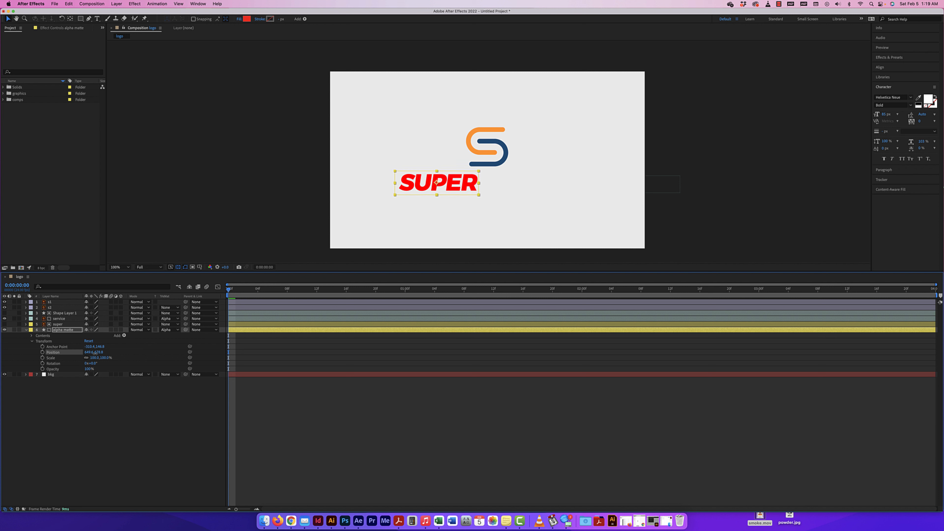
pyautogui.moveTo(93, 353)
pyautogui.mouseDown()
pyautogui.moveTo(140, 353)
pyautogui.moveTo(91, 357)
pyautogui.mouseUp()
pyautogui.moveTo(411, 195)
pyautogui.mouseDown()
pyautogui.moveTo(401, 191)
pyautogui.moveTo(401, 209)
pyautogui.moveTo(437, 197)
pyautogui.moveTo(419, 190)
pyautogui.moveTo(413, 197)
pyautogui.mouseUp()
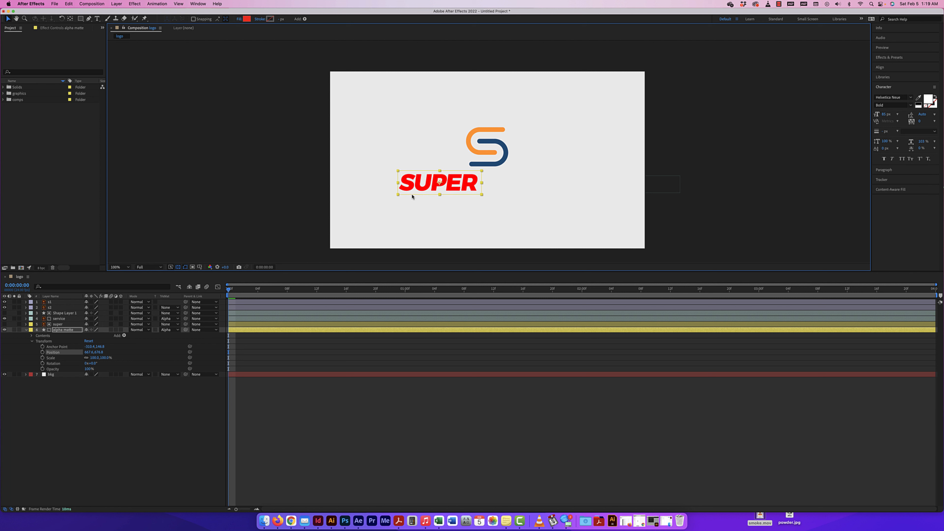
pyautogui.click(26, 330)
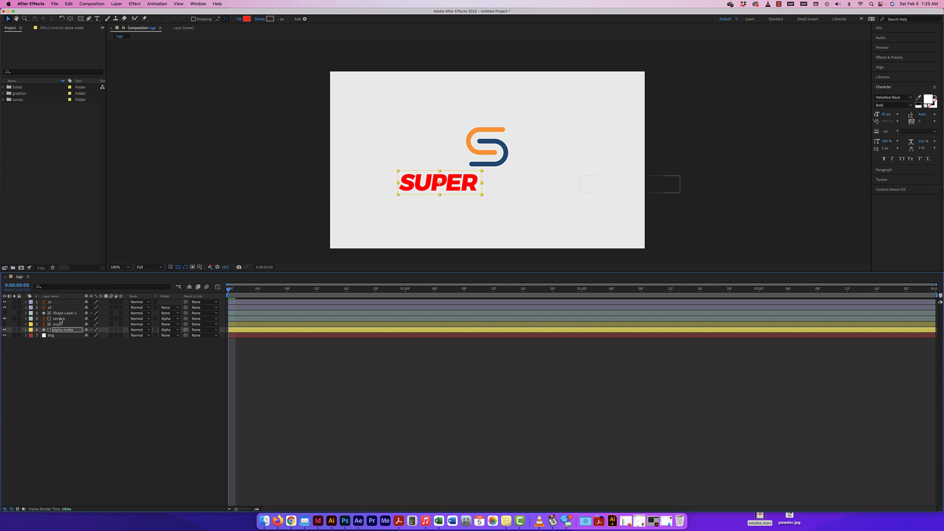
# Remove the service layer's Position keyframes and shift the word horizontally back into place beside SUPER
pyautogui.click(25, 319)
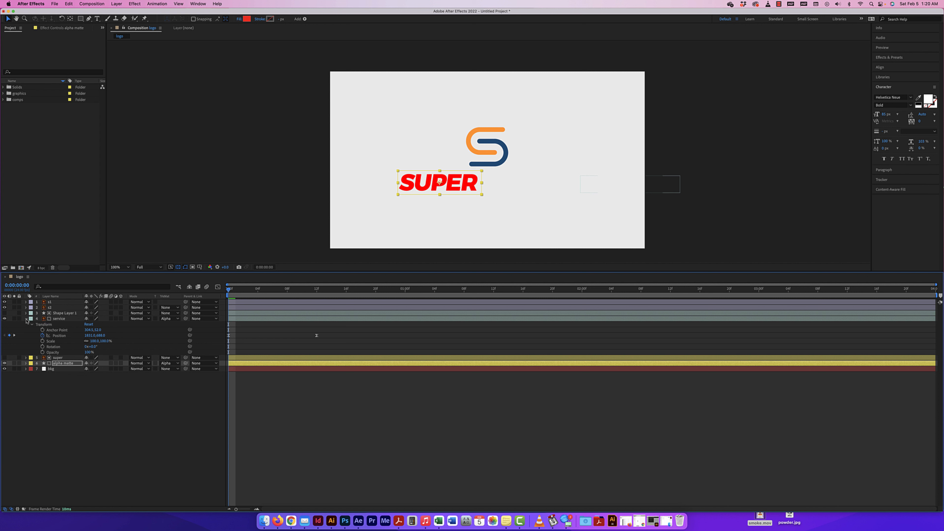
pyautogui.click(26, 318)
pyautogui.click(25, 319)
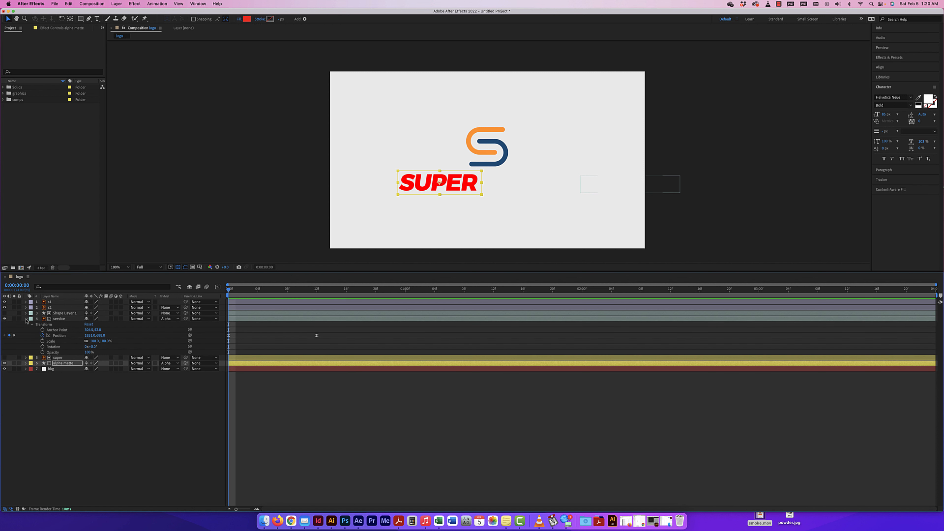
pyautogui.click(42, 335)
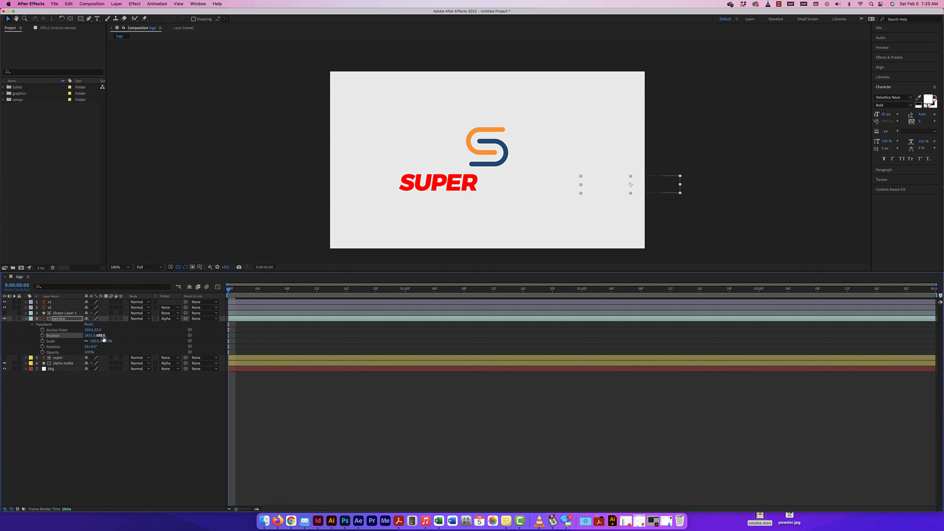
pyautogui.moveTo(103, 338); pyautogui.dragTo(83, 336)
pyautogui.press('super+z')
pyautogui.moveTo(75, 336); pyautogui.dragTo(70, 336)
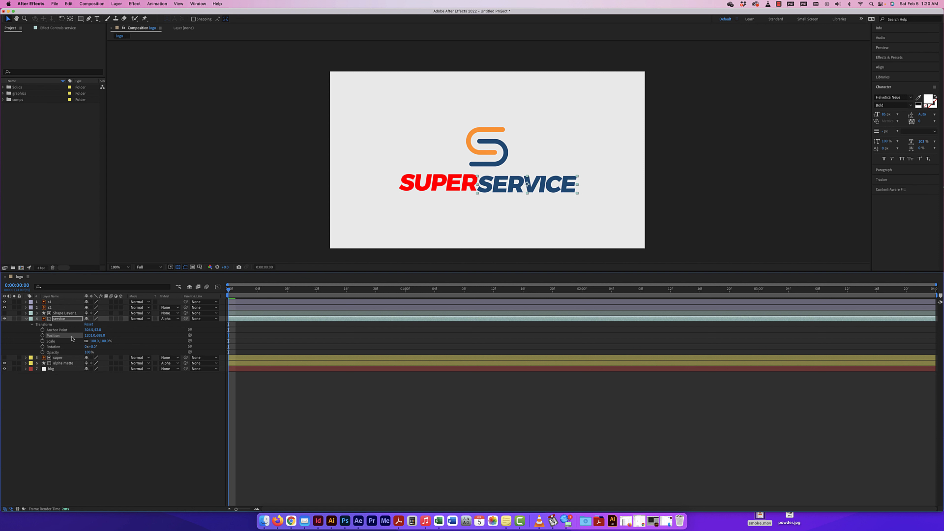
# Lower the super layer's vertical Position at the first frame to align SUPER with the word SERVICE
pyautogui.click(27, 357)
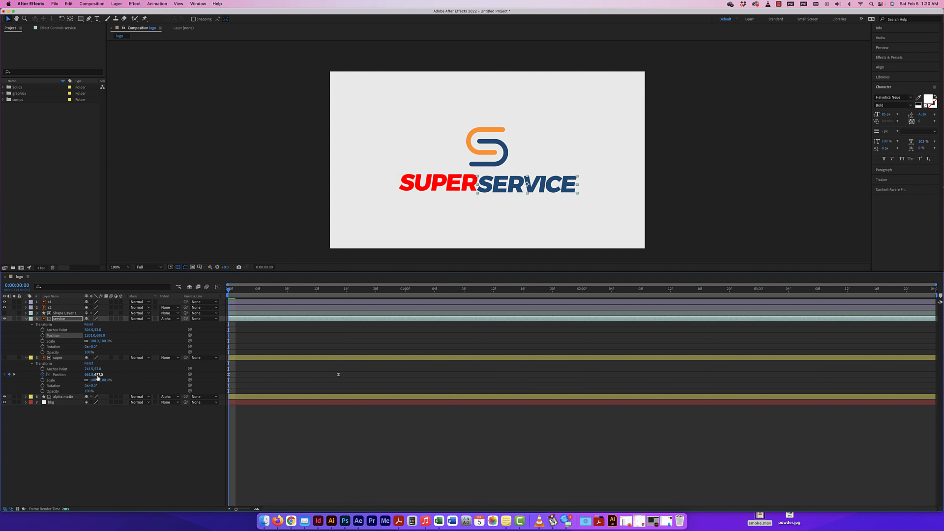
pyautogui.moveTo(98, 376); pyautogui.dragTo(101, 376)
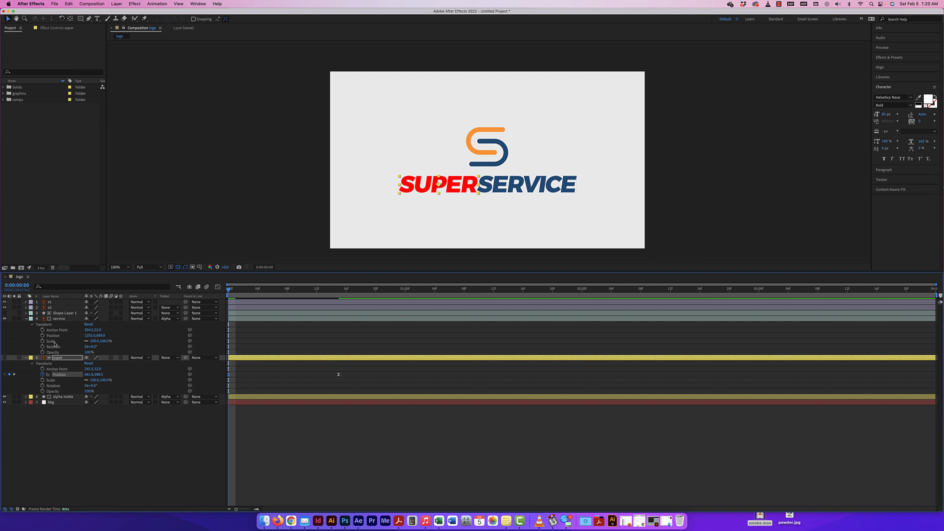
# Rename Shape Layer 1 as service alpha matte
pyautogui.click(66, 319)
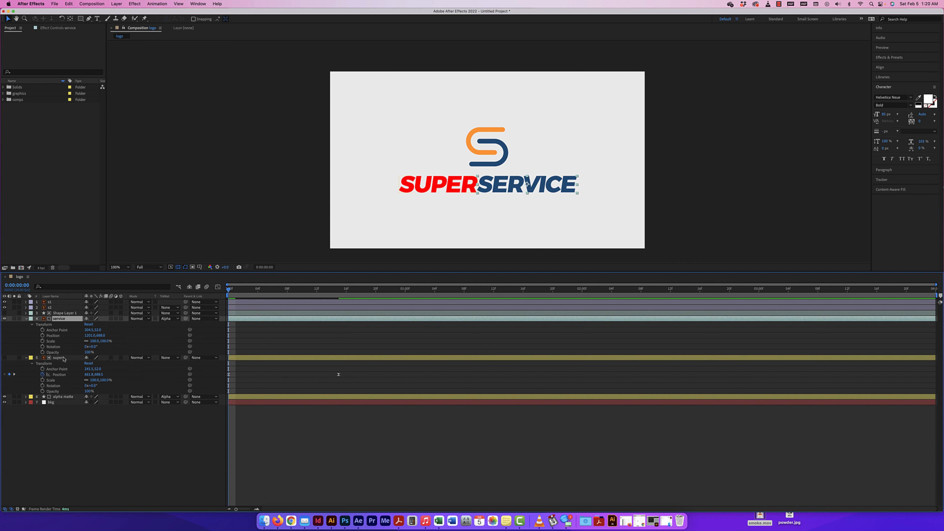
pyautogui.click(70, 313)
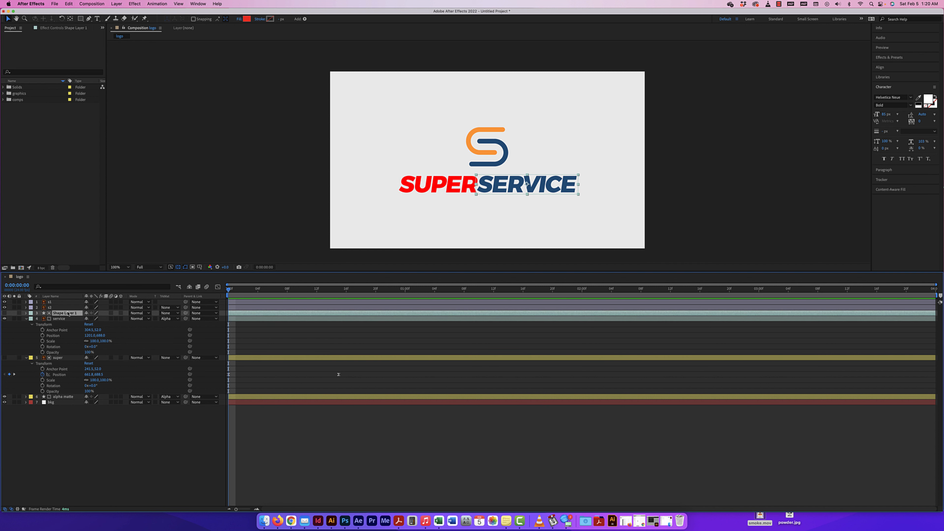
pyautogui.press('Return')
pyautogui.write('ma')
pyautogui.write('service')
pyautogui.press('Return')
# Collapse the service and super layers, reveal the service alpha matte's transform properties and enable Position keyframing at the first frame
pyautogui.click(29, 322)
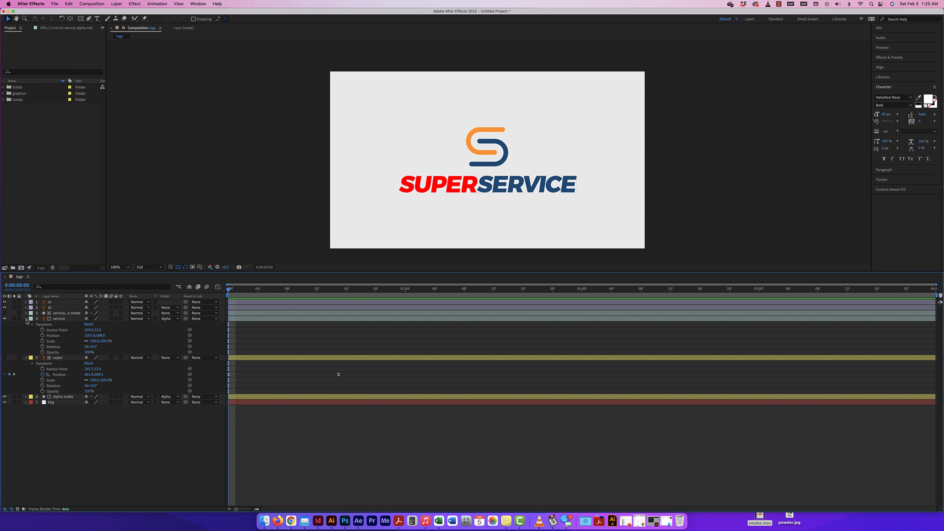
pyautogui.click(26, 319)
pyautogui.click(26, 313)
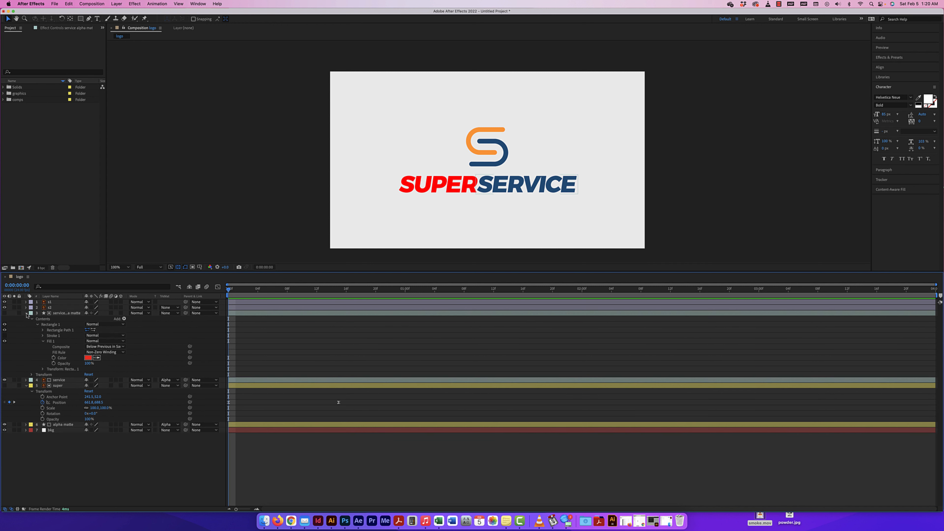
pyautogui.click(26, 386)
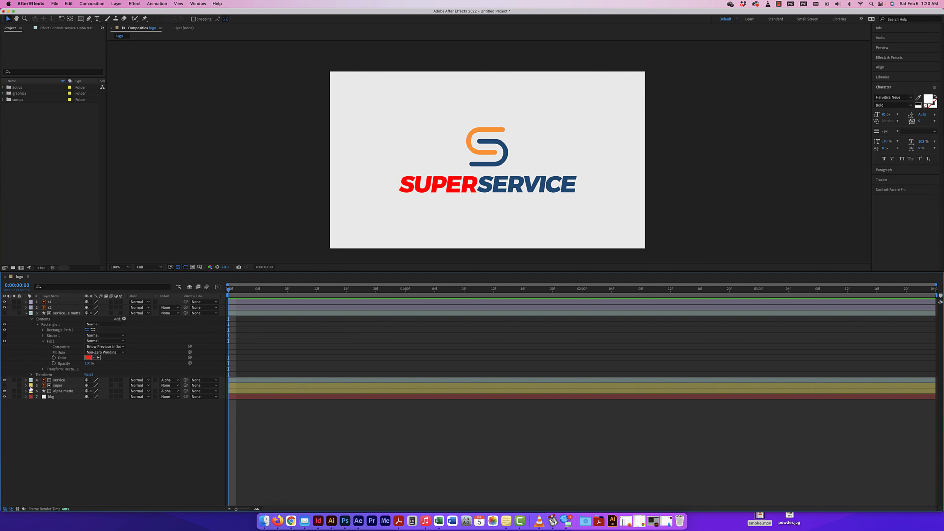
pyautogui.click(32, 375)
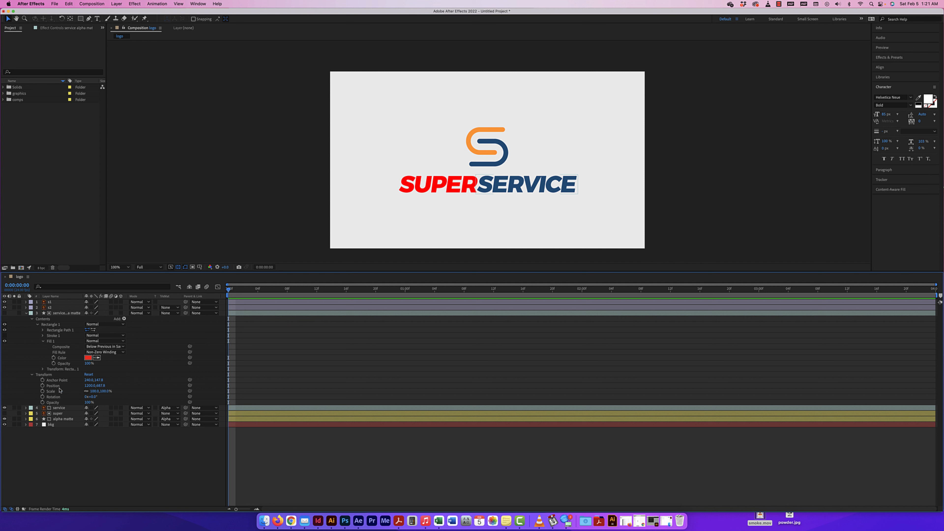
pyautogui.click(43, 387)
pyautogui.click(43, 386)
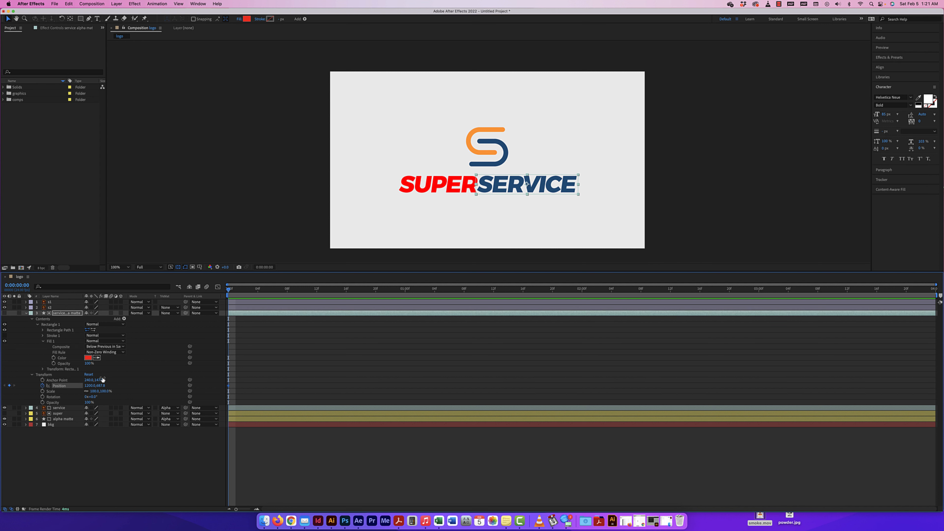
# Add a Position keyframe for the service alpha matte at 0:00:00:08, and at the first frame lower the rectangle below the word SERVICE
pyautogui.moveTo(229, 291); pyautogui.dragTo(287, 287)
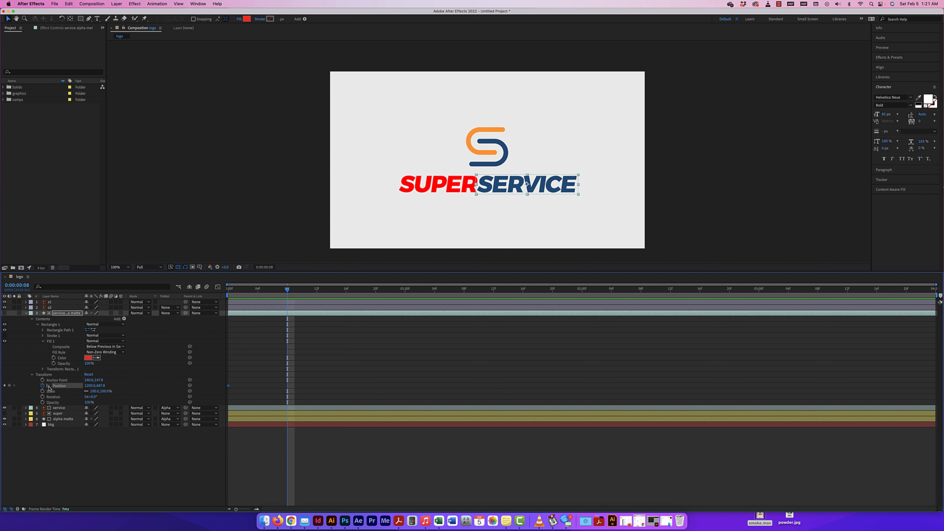
pyautogui.click(9, 385)
pyautogui.moveTo(287, 290); pyautogui.dragTo(228, 289)
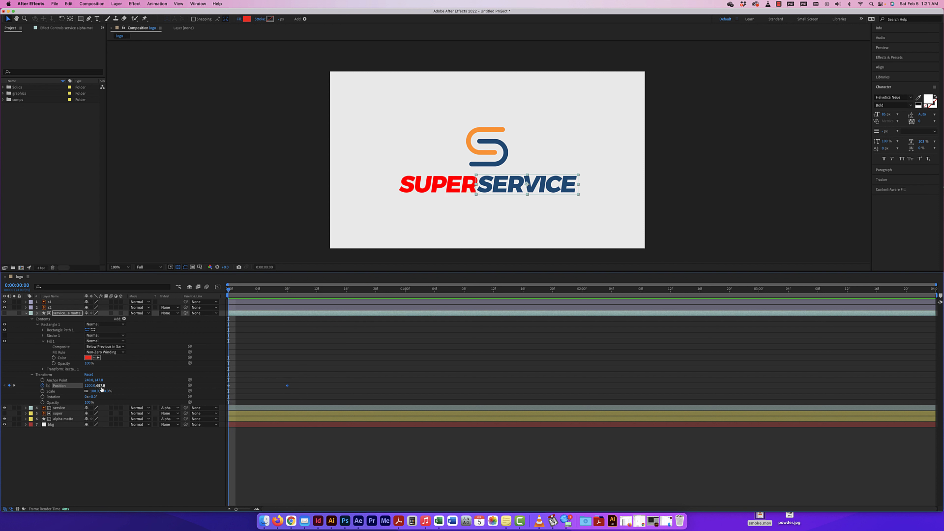
pyautogui.moveTo(101, 386); pyautogui.dragTo(143, 385)
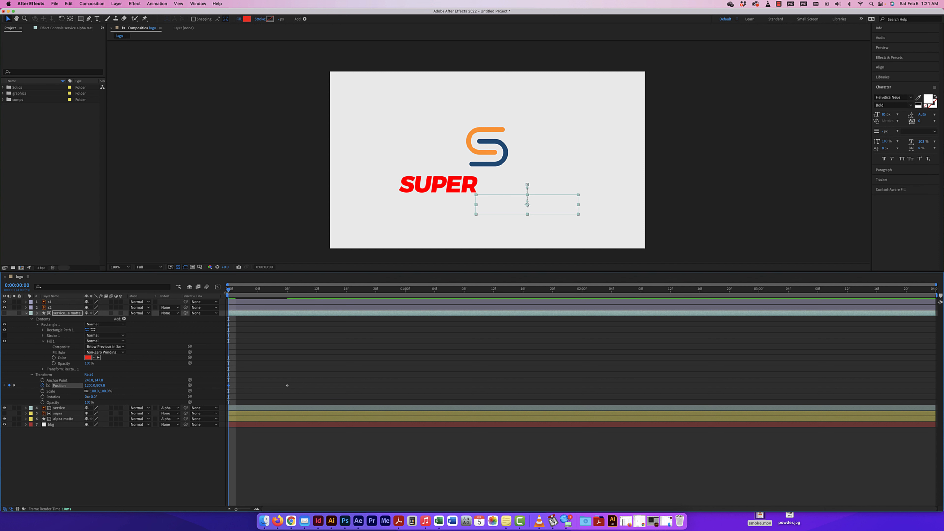
pyautogui.press('.')
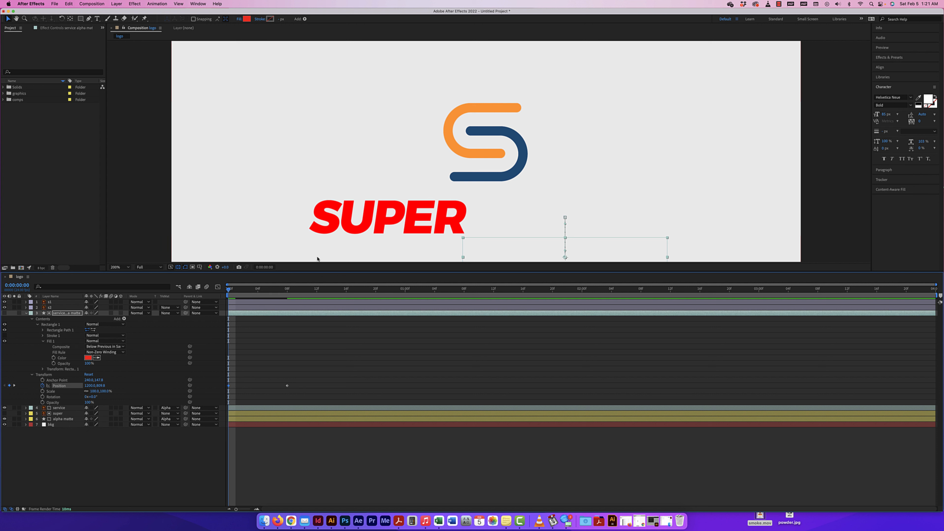
pyautogui.press(',')
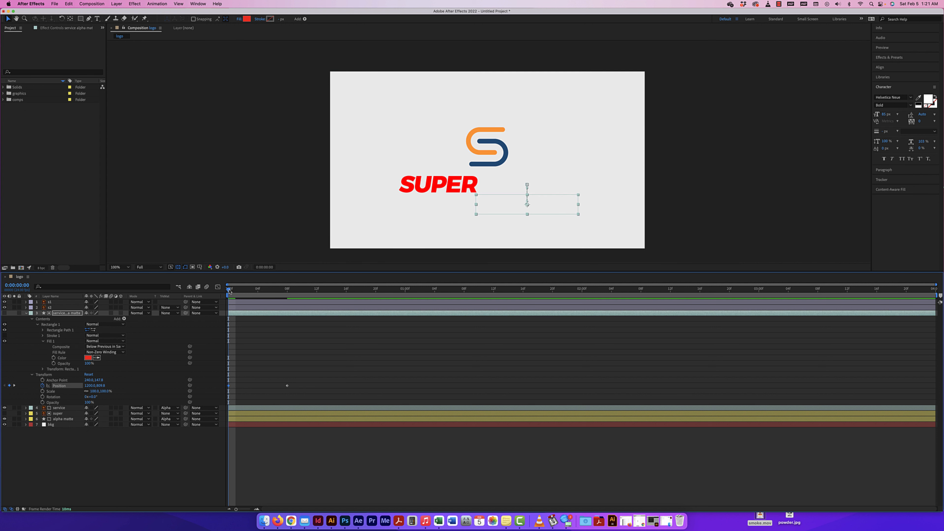
# Move the service alpha matte's second Position keyframe to the one-second mark and preview the reveal from the first frame
pyautogui.moveTo(229, 291)
pyautogui.mouseDown()
pyautogui.moveTo(414, 290)
pyautogui.moveTo(227, 299)
pyautogui.moveTo(285, 298)
pyautogui.moveTo(235, 301)
pyautogui.moveTo(244, 292)
pyautogui.moveTo(296, 293)
pyautogui.moveTo(218, 290)
pyautogui.mouseUp()
pyautogui.click(295, 387)
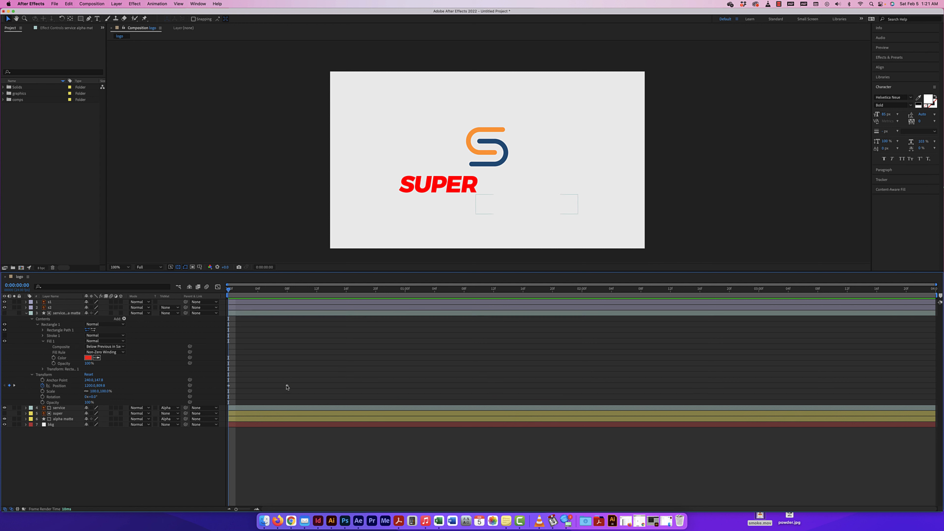
pyautogui.moveTo(286, 386); pyautogui.dragTo(405, 385)
pyautogui.press('space')
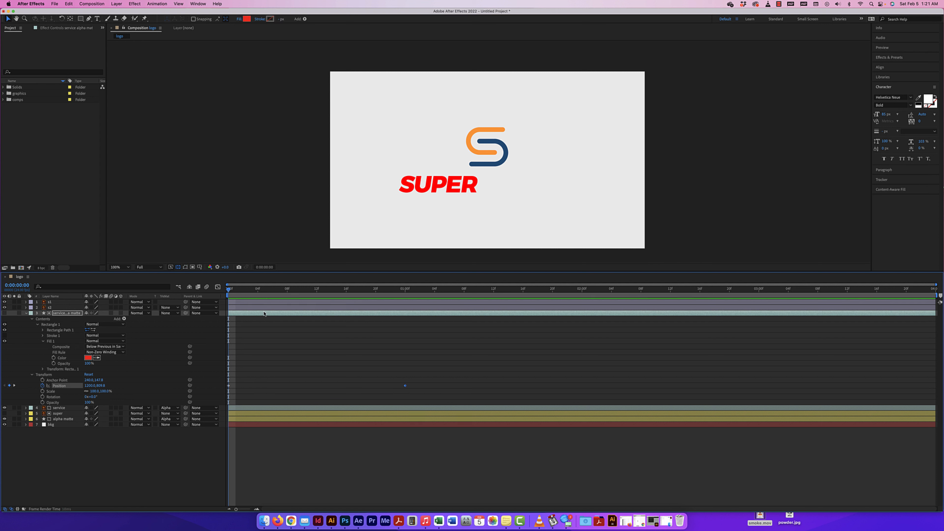
pyautogui.press('space')
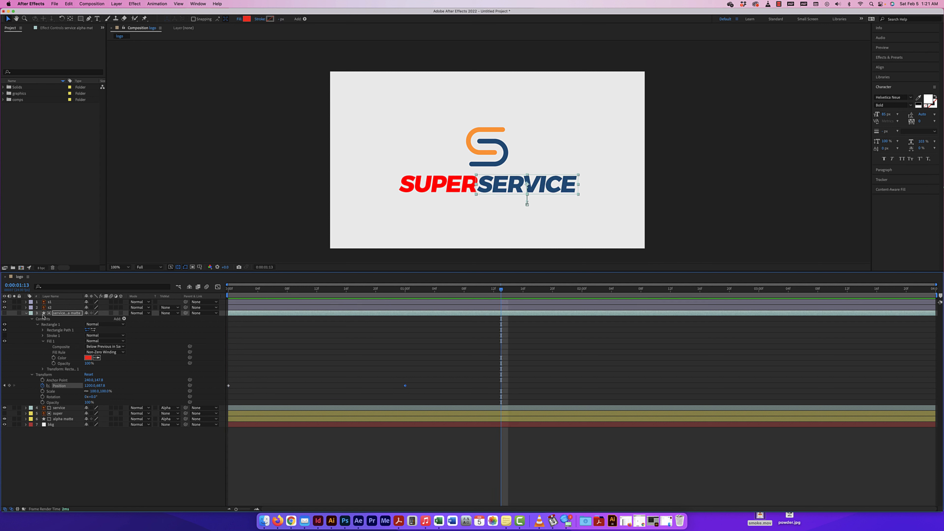
# Collapse the service alpha matte layer and switch the service layer's track matte to Alpha Inverted Matte "service alpha matte"
pyautogui.click(27, 313)
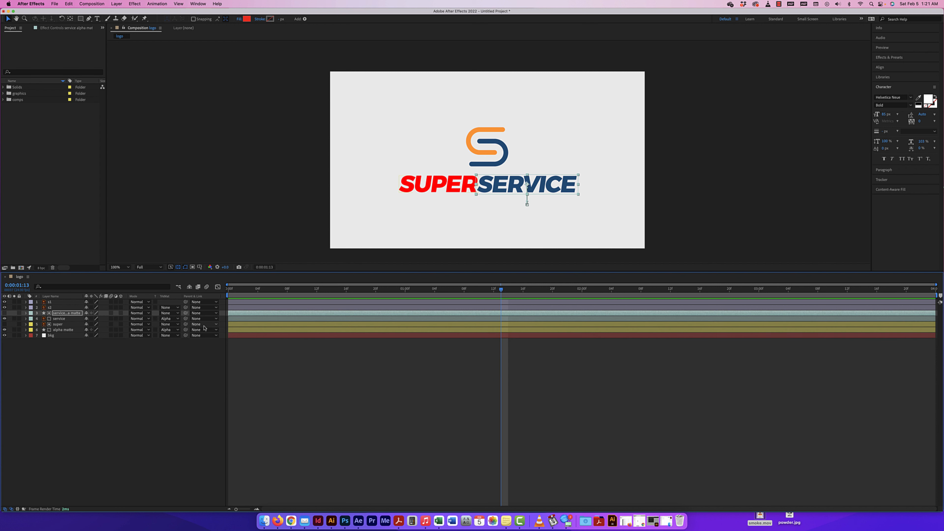
pyautogui.click(174, 321)
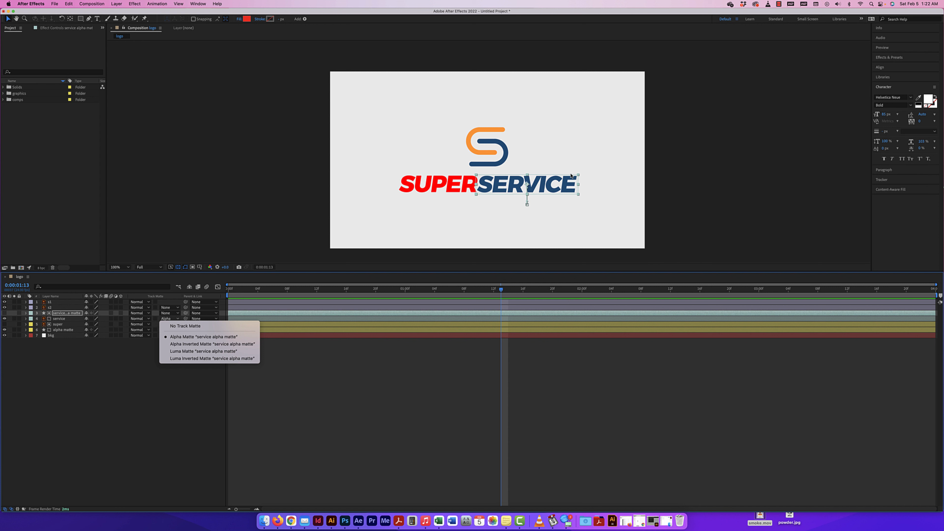
pyautogui.click(199, 344)
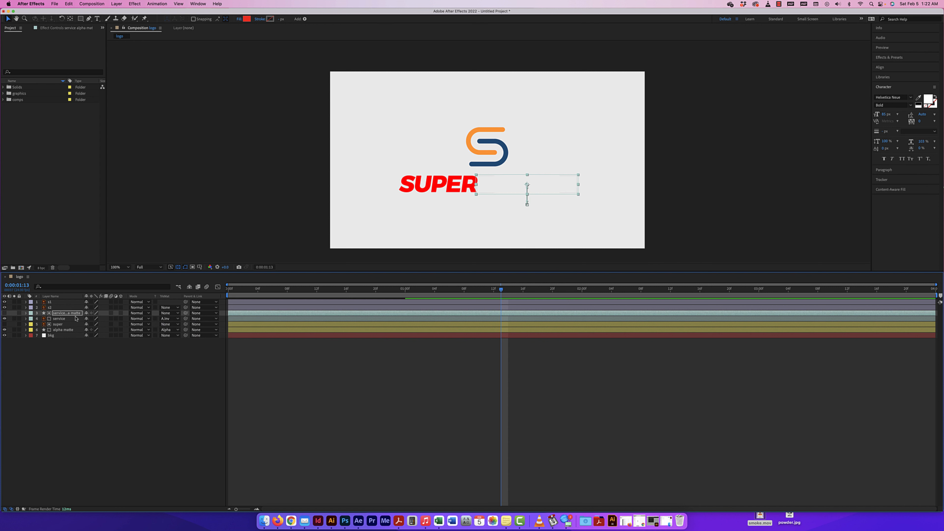
# Reveal the service layer's transform properties and lower its vertical Position until the word SERVICE emerges below the matte rectangle
pyautogui.click(25, 319)
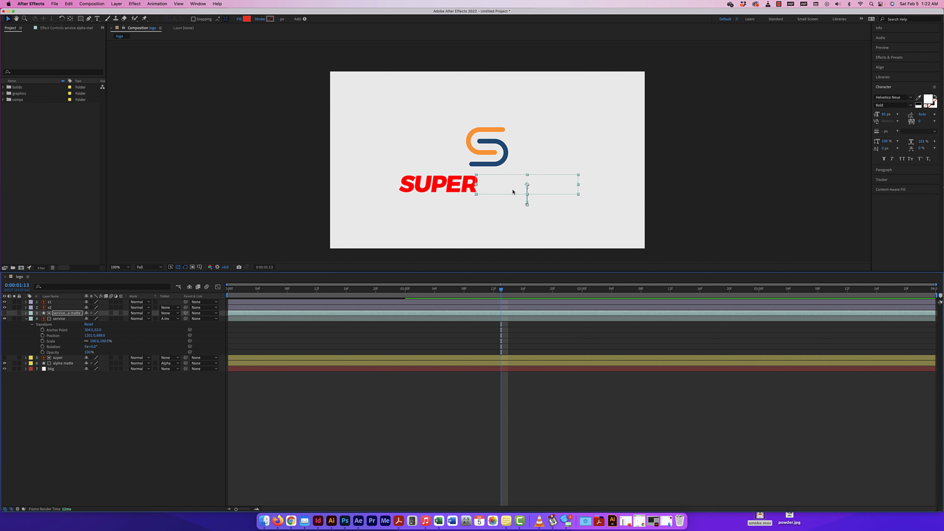
pyautogui.press('.')
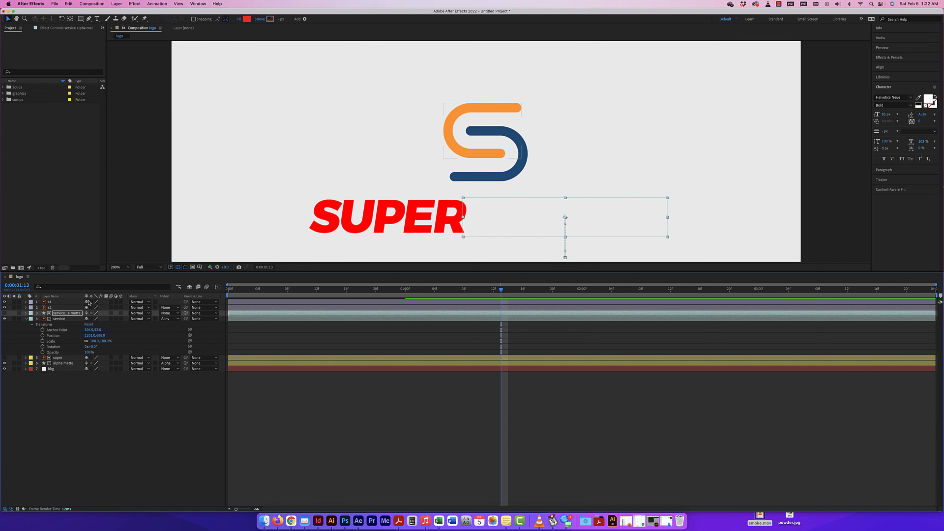
pyautogui.press(',')
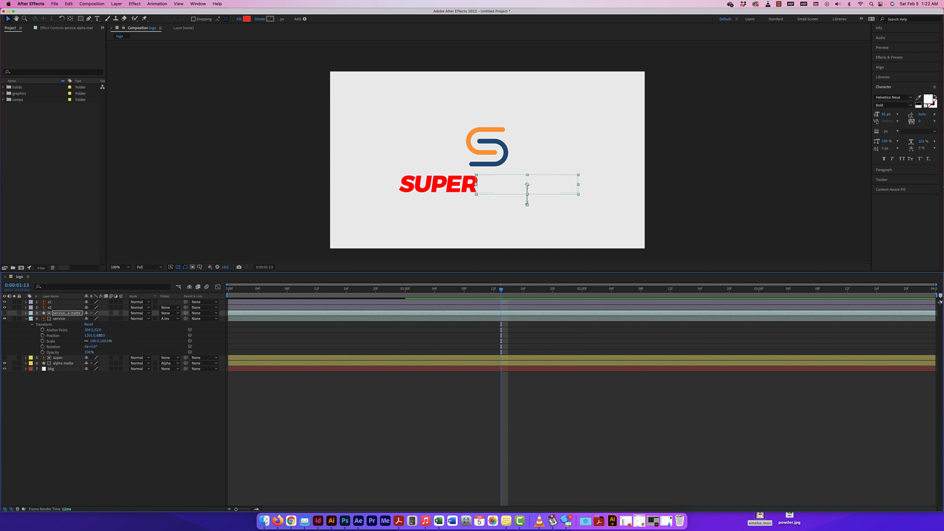
pyautogui.moveTo(100, 335); pyautogui.dragTo(127, 332)
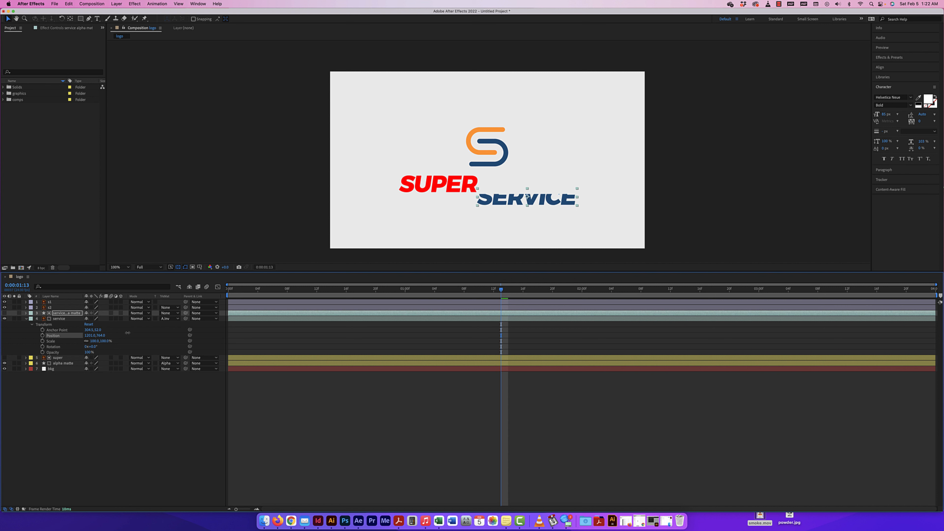
# Collapse the service layer and move the service alpha matte rectangle straight down until its upper edge meets SUPER's baseline at 0:00:01:13
pyautogui.click(67, 313)
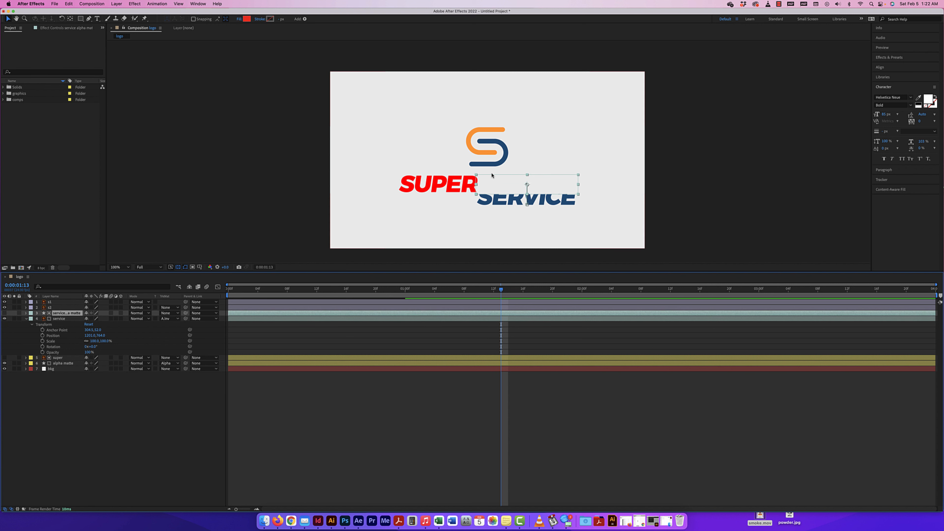
pyautogui.press('.')
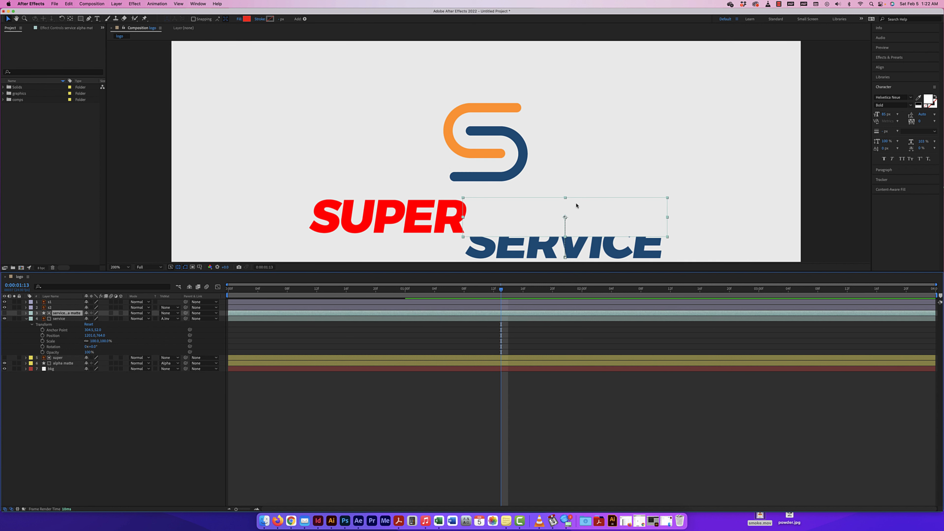
pyautogui.scroll(-4, 521, 204)
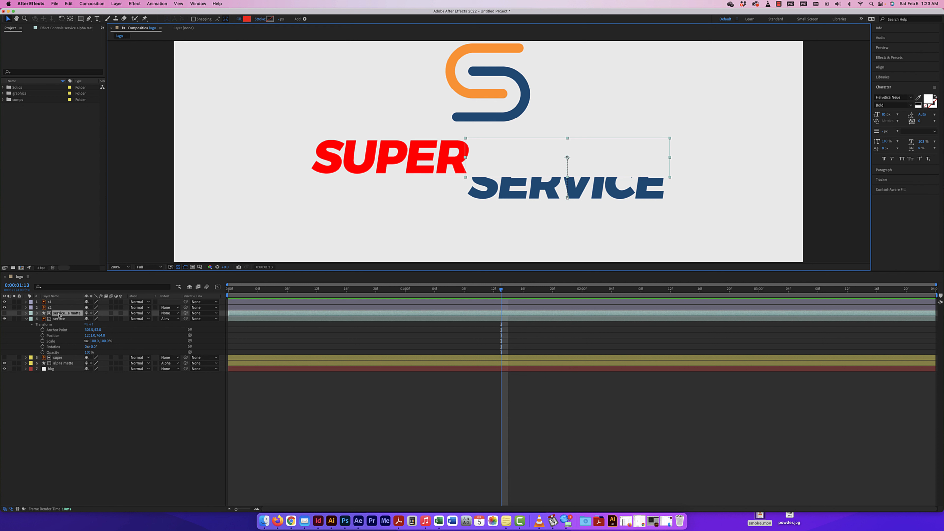
pyautogui.click(25, 318)
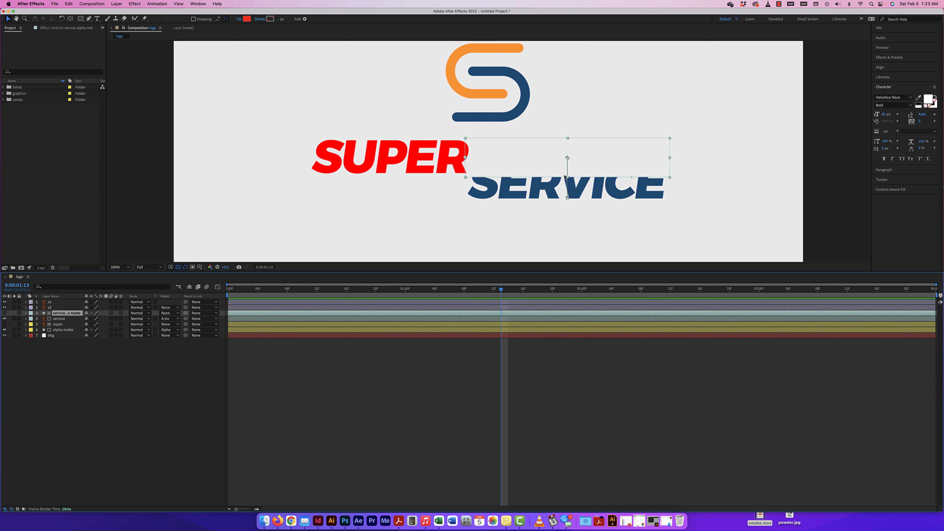
pyautogui.moveTo(565, 177); pyautogui.dragTo(539, 208)
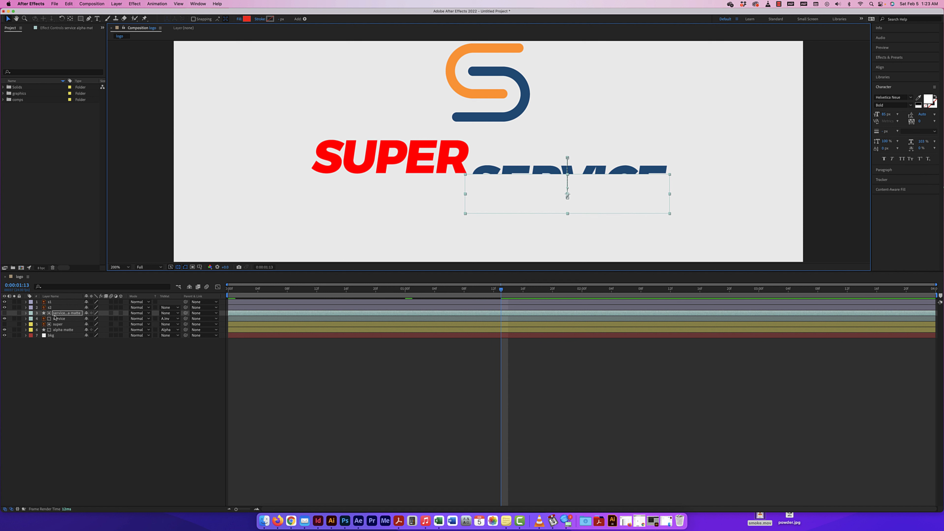
# Keyframe the service layer's Position, lowering the word behind the matte at the first frame and raising it level with SUPER at 0:00:00:08
pyautogui.click(25, 319)
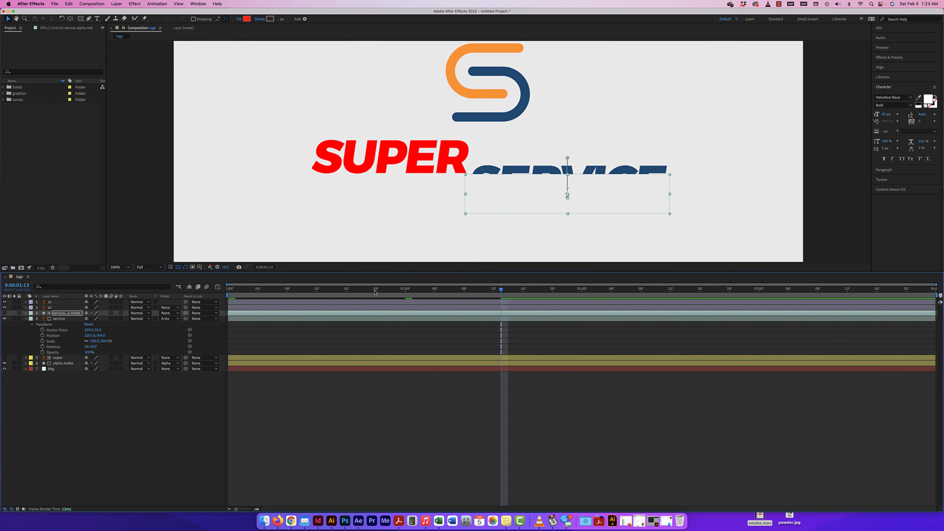
pyautogui.moveTo(501, 293); pyautogui.dragTo(198, 290)
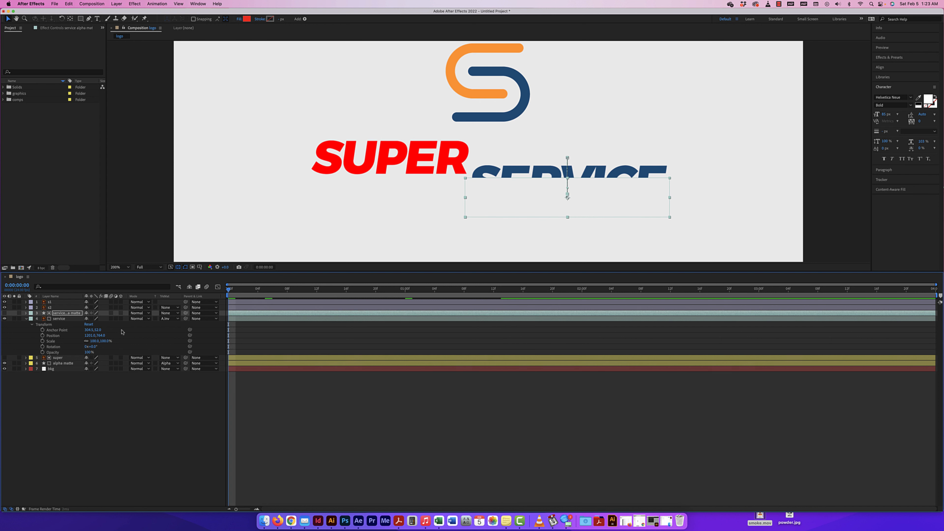
pyautogui.click(42, 335)
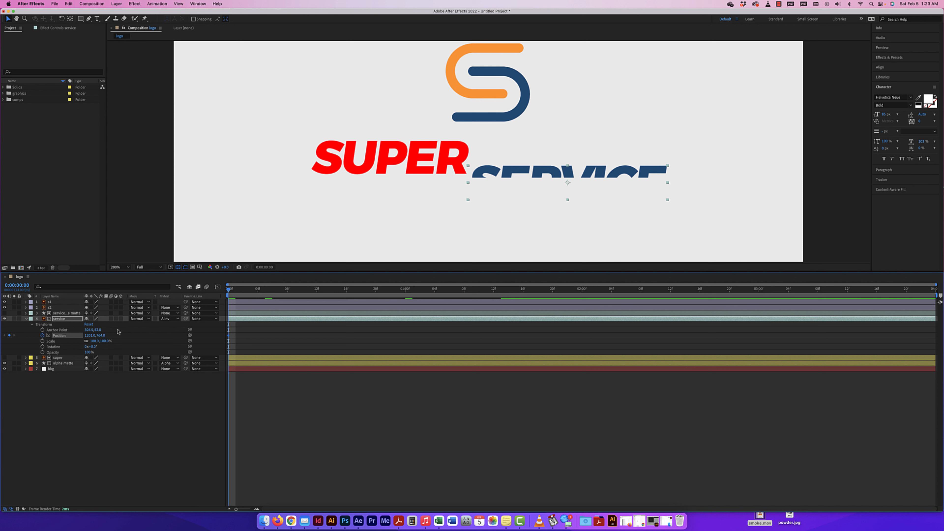
pyautogui.moveTo(100, 337); pyautogui.dragTo(115, 335)
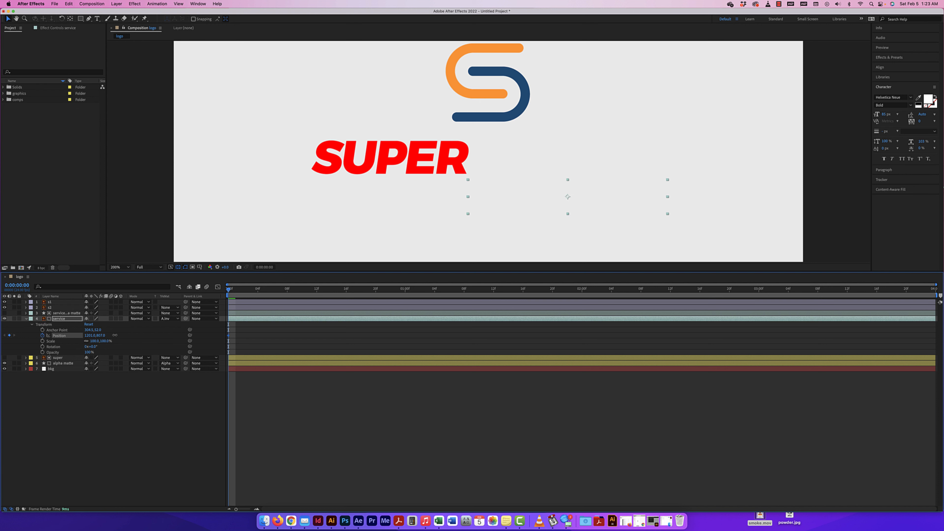
pyautogui.moveTo(230, 290); pyautogui.dragTo(288, 290)
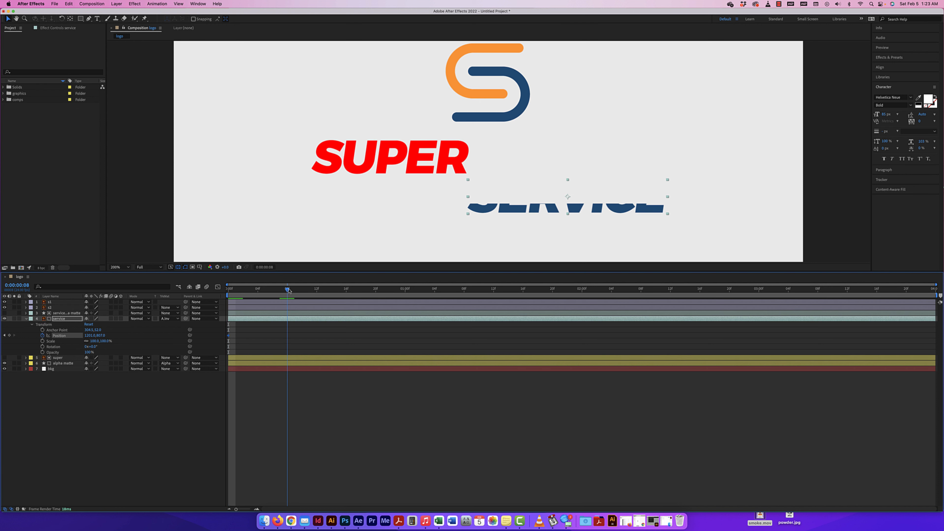
pyautogui.moveTo(100, 335); pyautogui.dragTo(64, 335)
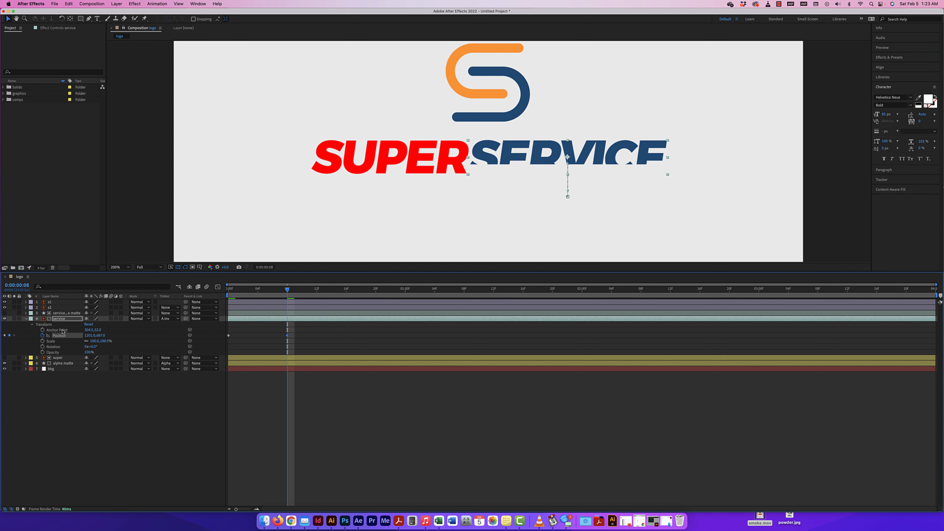
# Remove the service alpha matte's Position keyframes and lower its rectangle at the first frame so it fully covers the word SERVICE
pyautogui.click(26, 313)
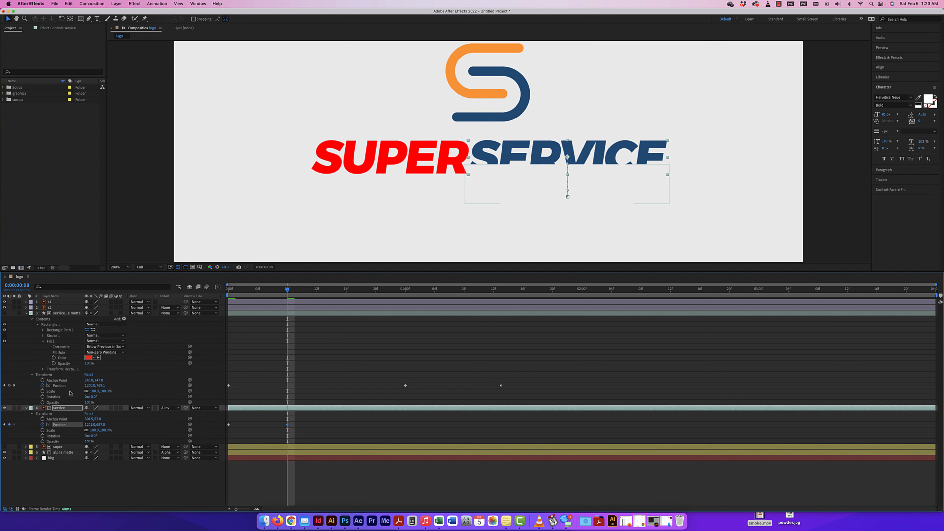
pyautogui.click(43, 386)
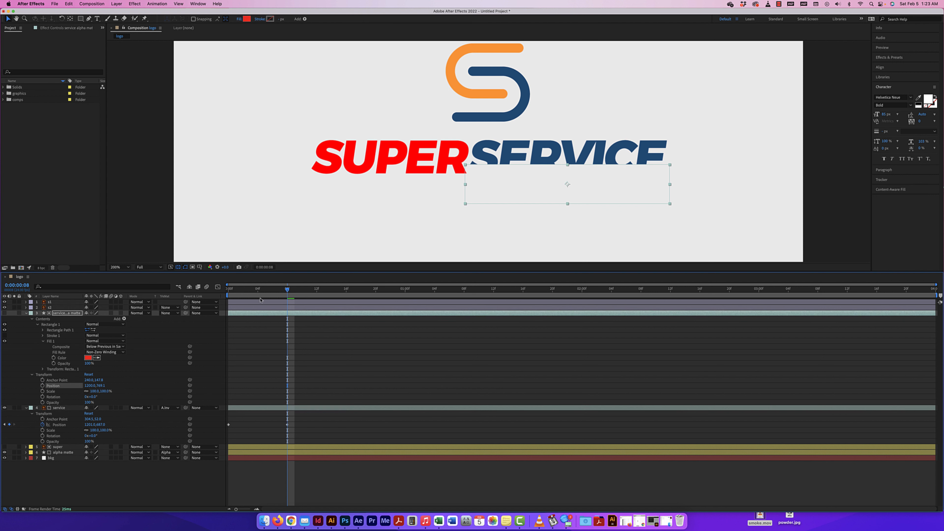
pyautogui.moveTo(248, 289); pyautogui.dragTo(214, 288)
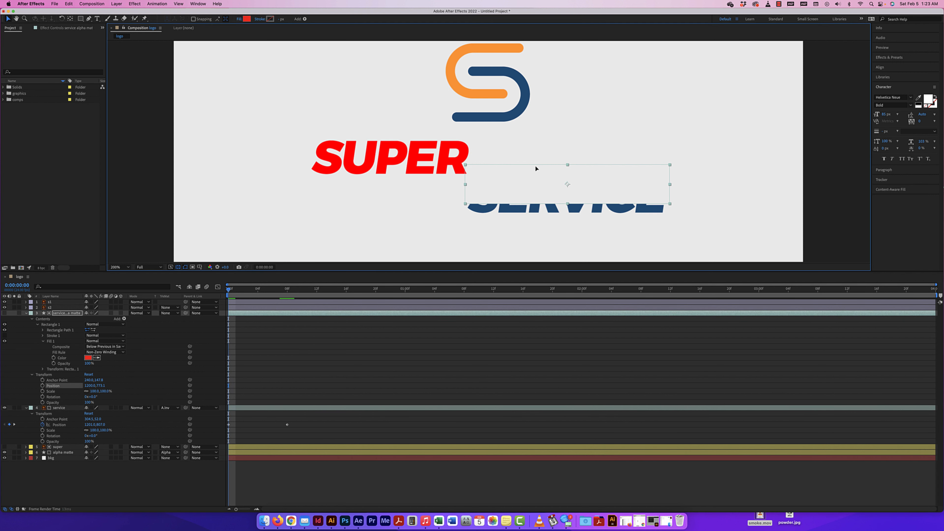
pyautogui.moveTo(535, 168); pyautogui.dragTo(534, 179)
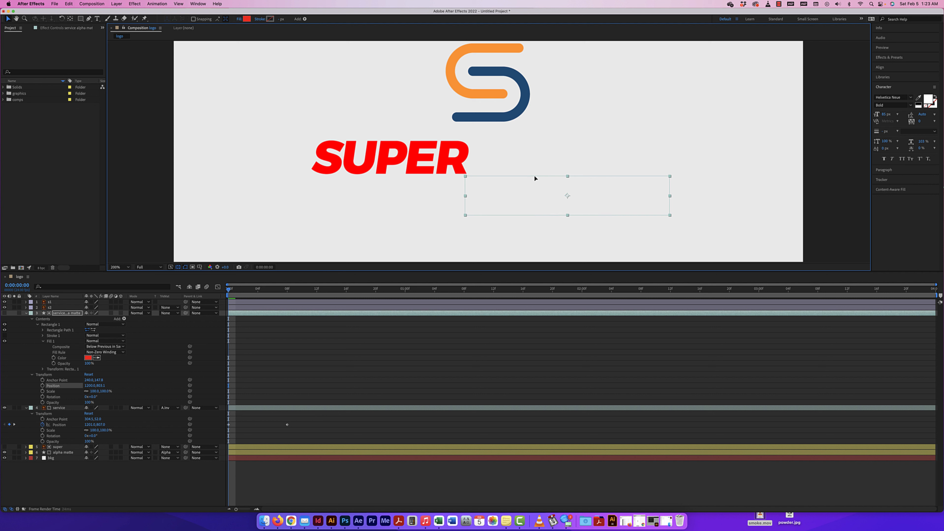
# Preview the SERVICE reveal from the first frame and inspect the service layer's track matte options
pyautogui.moveTo(229, 292); pyautogui.dragTo(208, 292)
pyautogui.press('space')
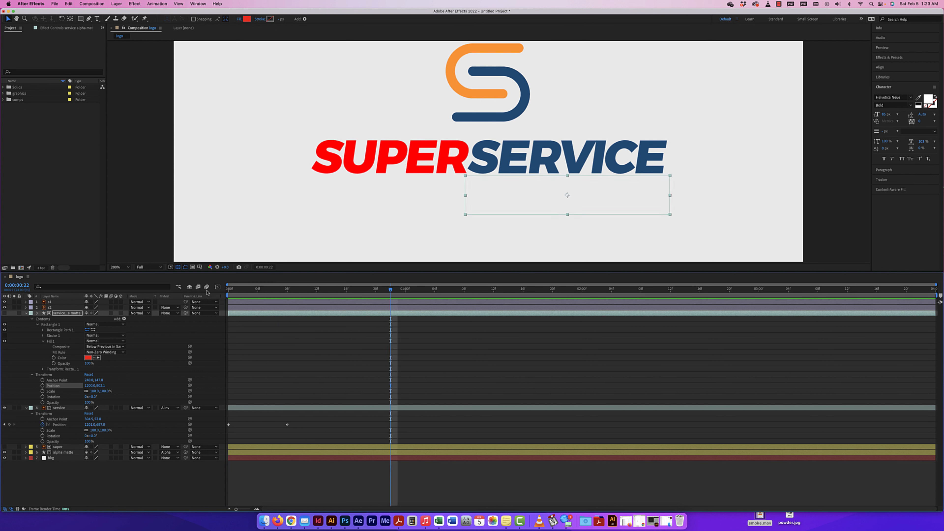
pyautogui.click(170, 408)
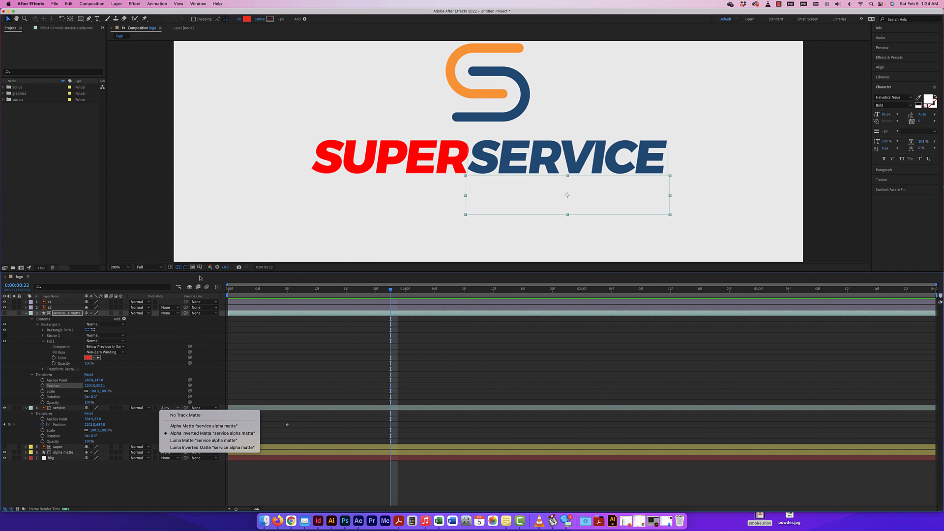
pyautogui.click(273, 221)
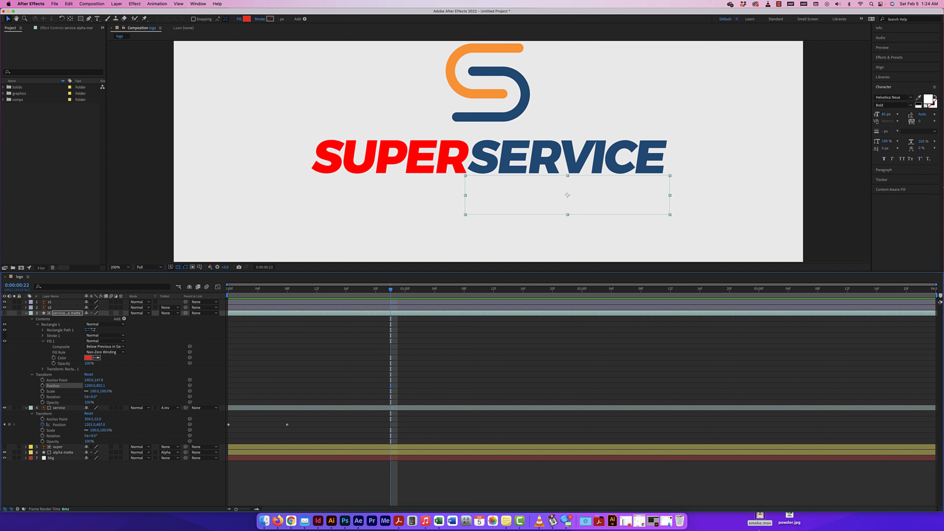
# Import smoke.mov from the desktop into the project, then collapse and hide all existing layers of the logo composition
pyautogui.moveTo(760, 528); pyautogui.dragTo(39, 128)
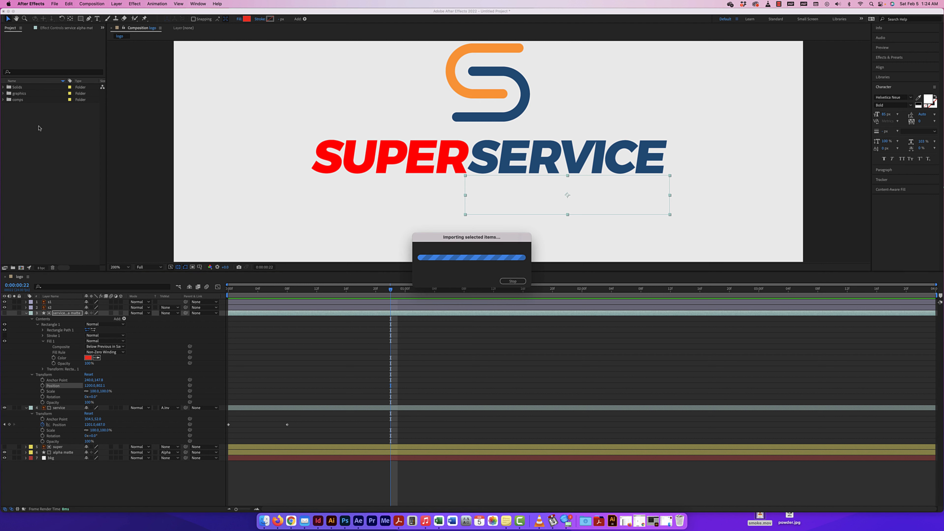
pyautogui.click(25, 313)
pyautogui.moveTo(4, 302); pyautogui.dragTo(4, 313)
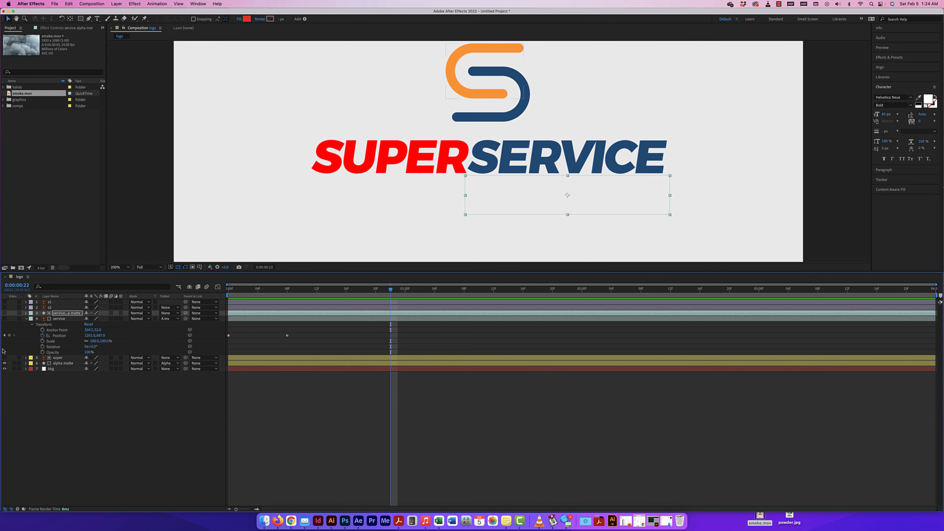
pyautogui.moveTo(4, 363); pyautogui.dragTo(4, 370)
pyautogui.click(26, 319)
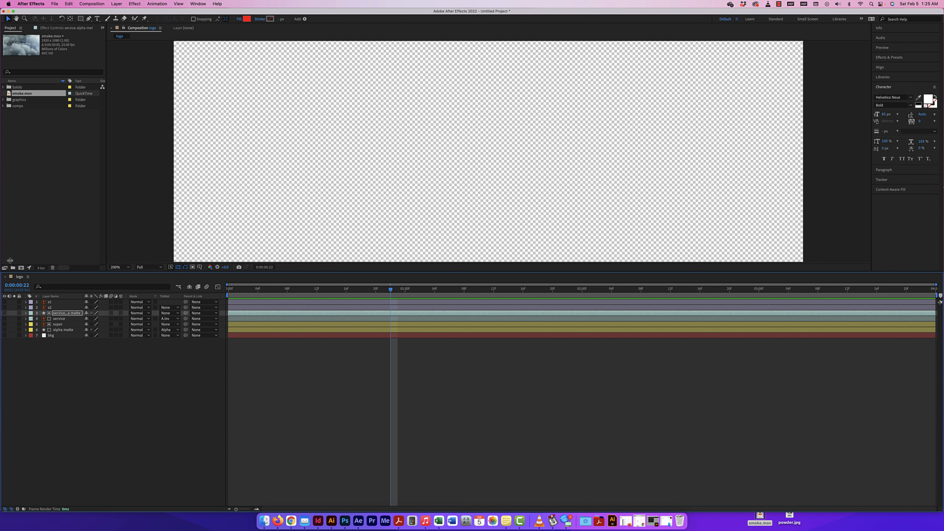
# Create a project folder named video, file smoke.mov in it, and add the footage as the top layer of the logo composition
pyautogui.click(12, 268)
pyautogui.write('video')
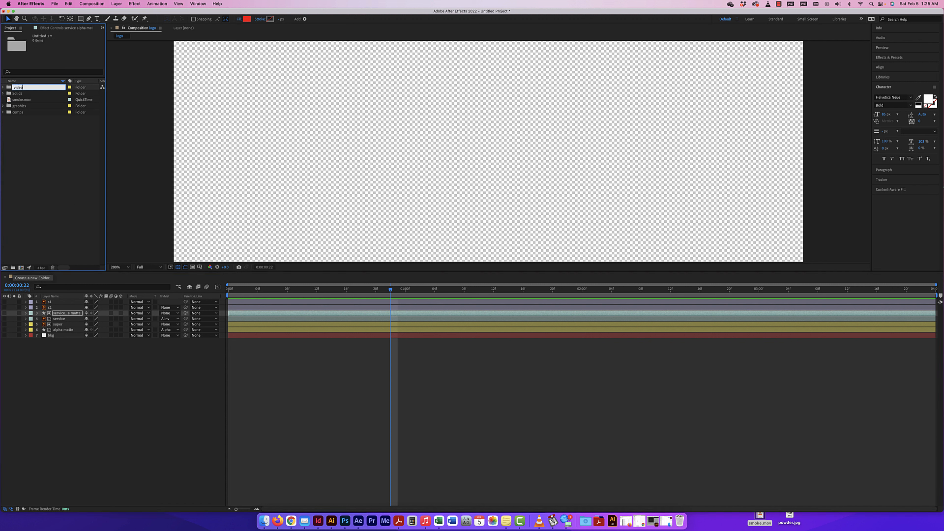
pyautogui.press('Return')
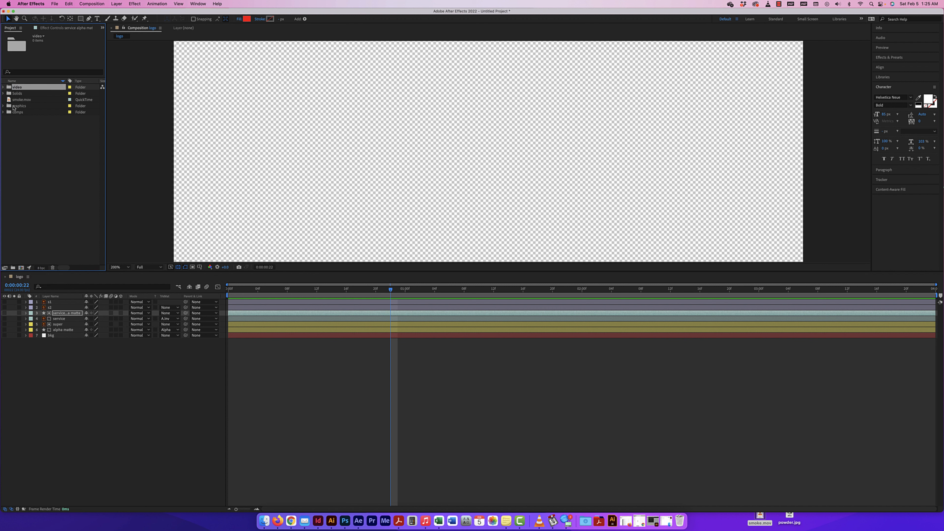
pyautogui.moveTo(13, 99); pyautogui.dragTo(64, 299)
pyautogui.click(3, 87)
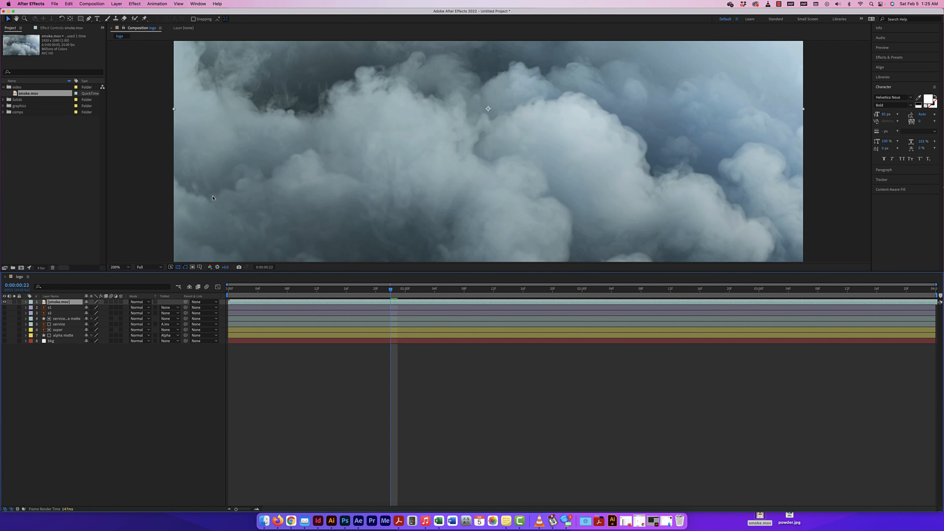
pyautogui.press(',')
pyautogui.press(',')
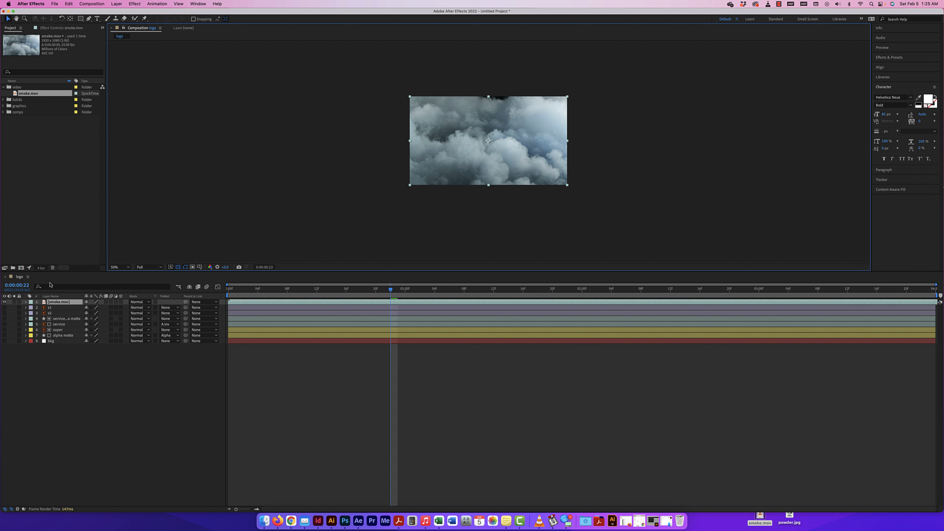
# Add the text SMOKE over the footage, scale it up to about 400%, and centre it in the frame
pyautogui.click(97, 18)
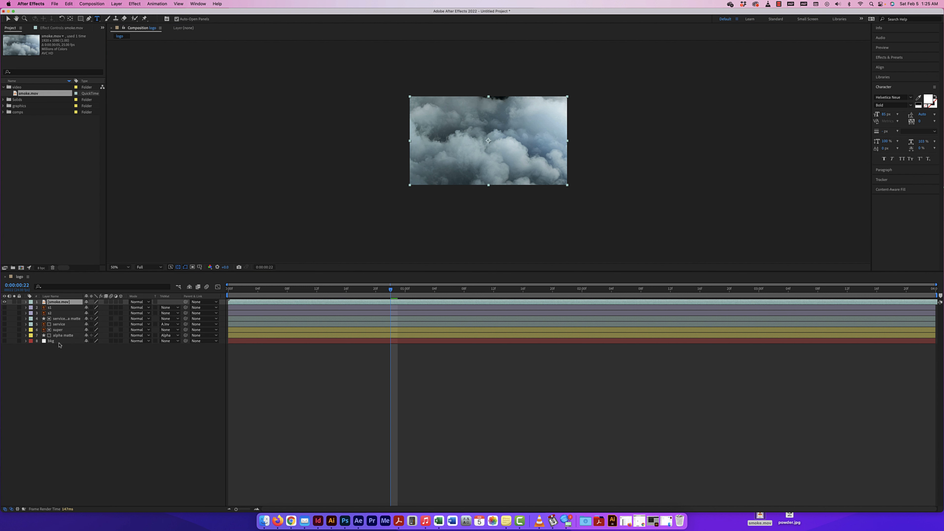
pyautogui.click(452, 140)
pyautogui.write('SMOKE')
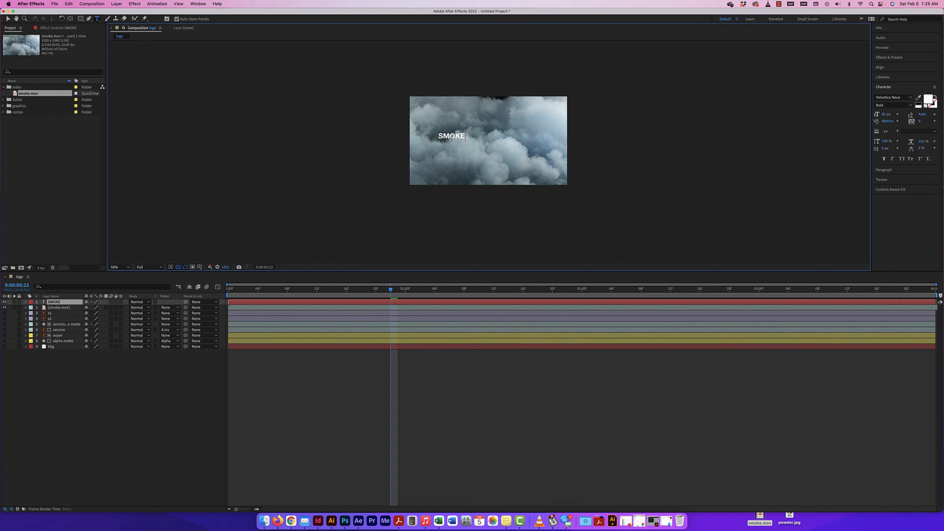
pyautogui.click(8, 18)
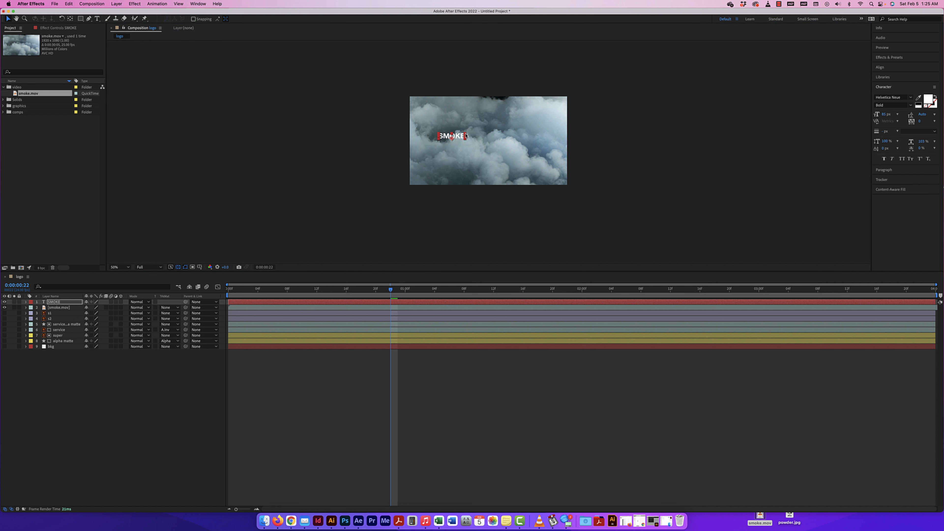
pyautogui.moveTo(466, 135); pyautogui.dragTo(513, 140)
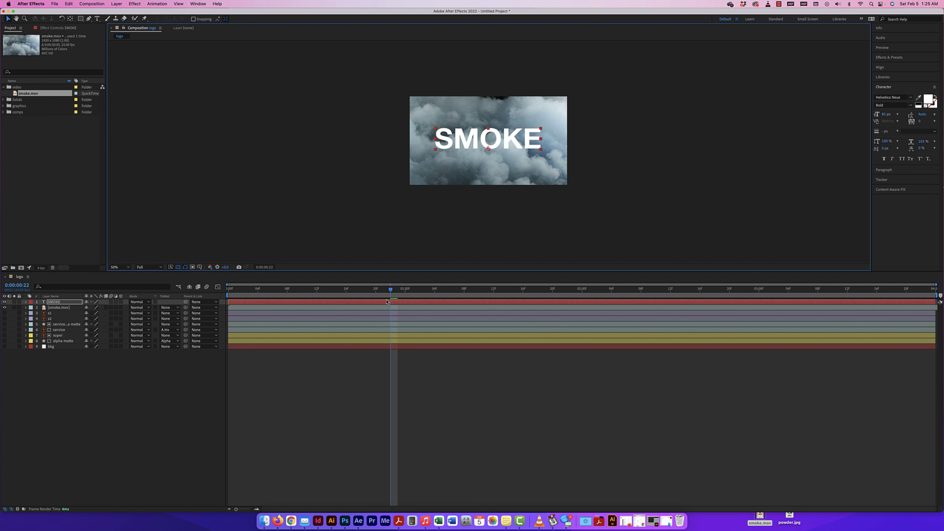
# Preview the moving smoke behind the SMOKE text and return to the first frame
pyautogui.moveTo(390, 290); pyautogui.dragTo(195, 285)
pyautogui.press('space')
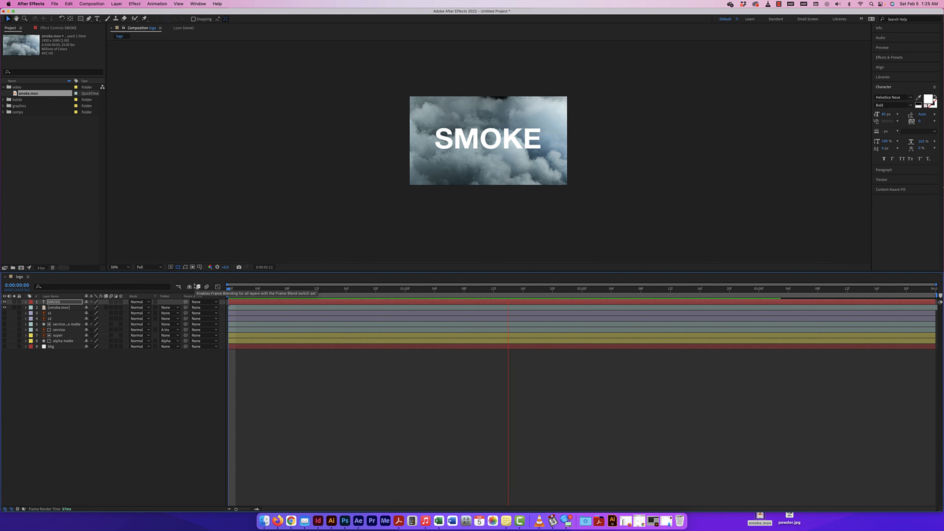
pyautogui.click(571, 293)
pyautogui.moveTo(568, 292); pyautogui.dragTo(225, 291)
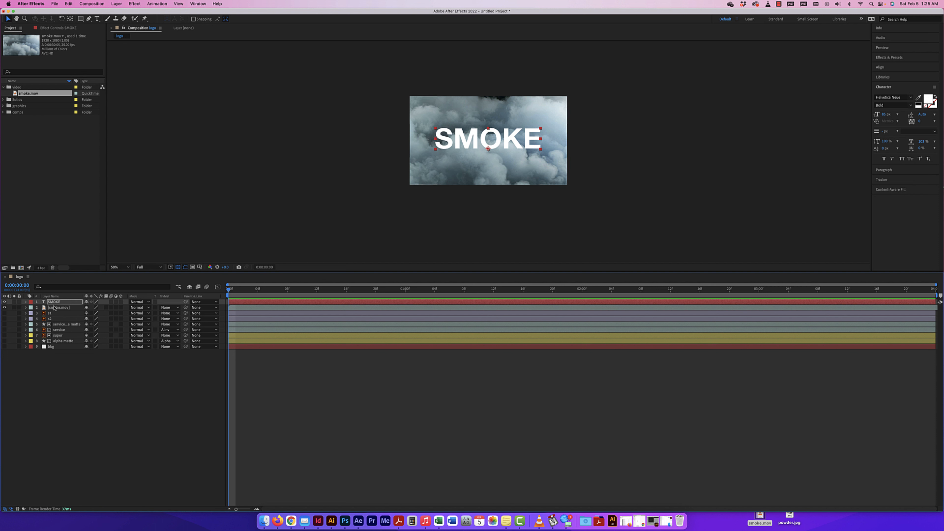
# Move the SMOKE text slightly down, set the smoke.mov layer's track matte to Alpha Matte "SMOKE", and preview it
pyautogui.moveTo(516, 137); pyautogui.dragTo(515, 143)
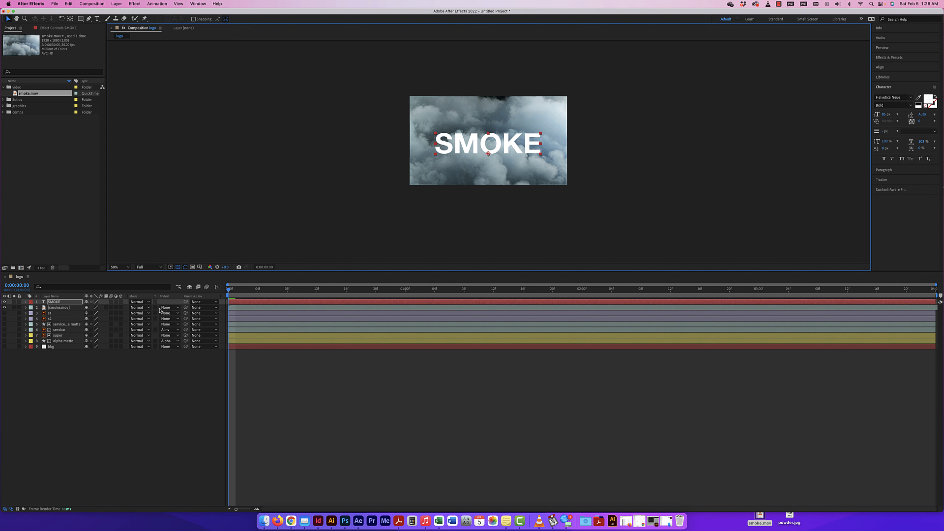
pyautogui.click(171, 310)
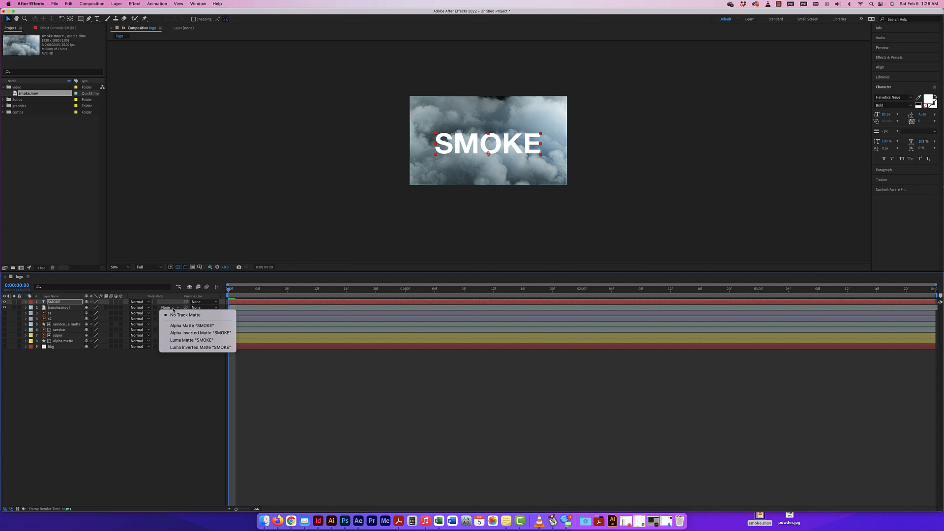
pyautogui.click(186, 326)
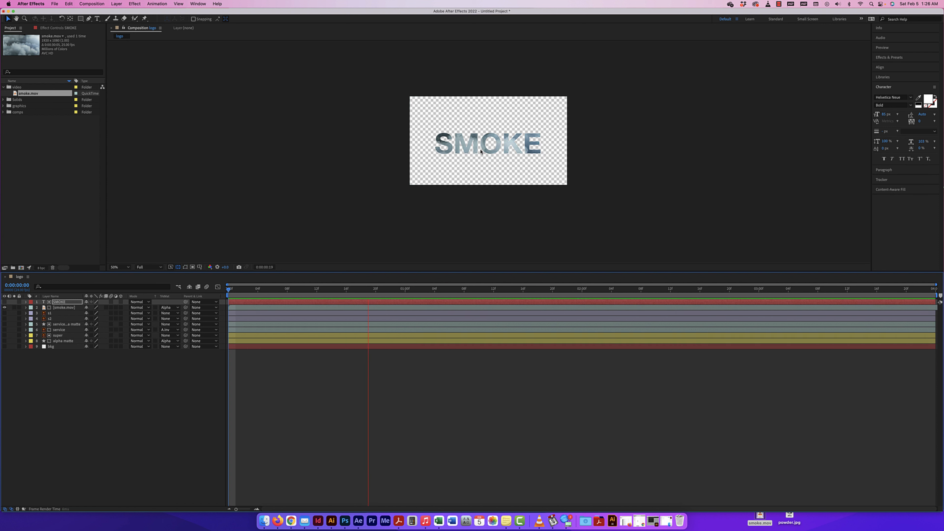
pyautogui.press('space')
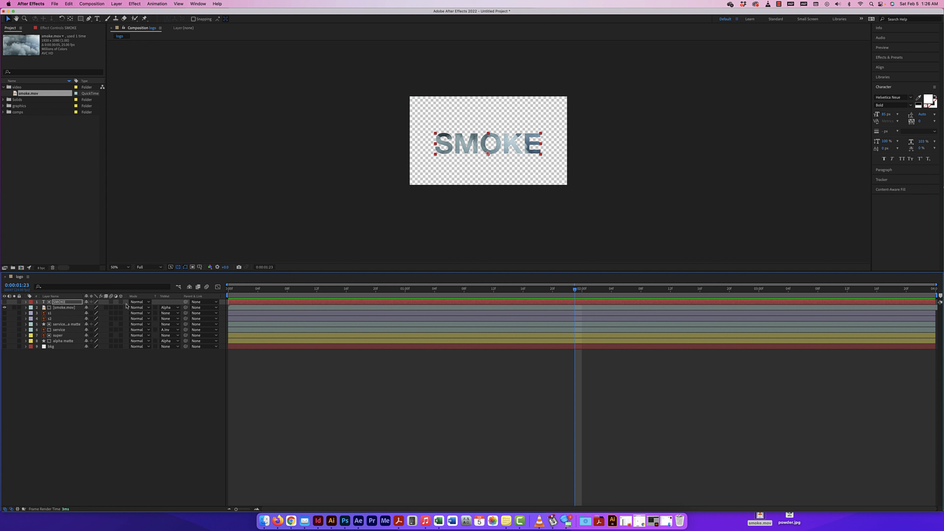
# Add a dark gray solid at composition size directly beneath the smoke.mov layer
pyautogui.click(55, 314)
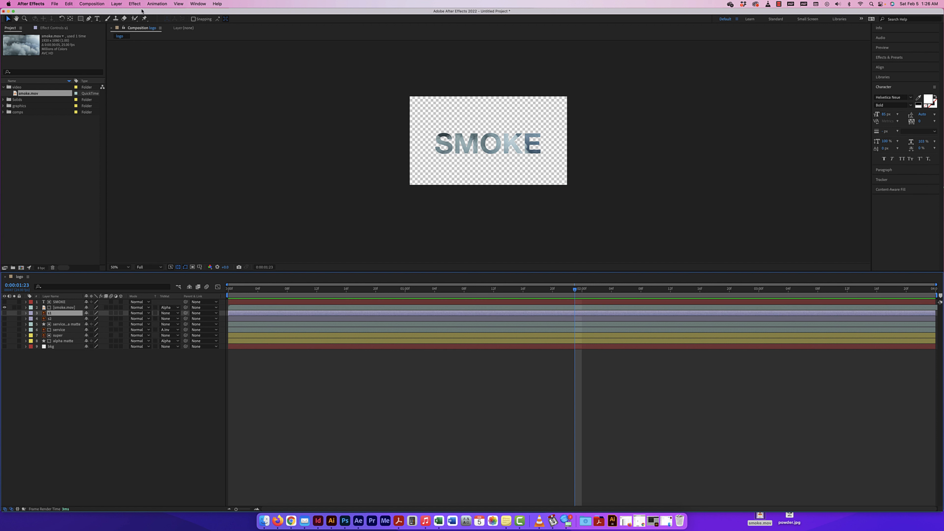
pyautogui.click(116, 4)
pyautogui.moveTo(125, 13)
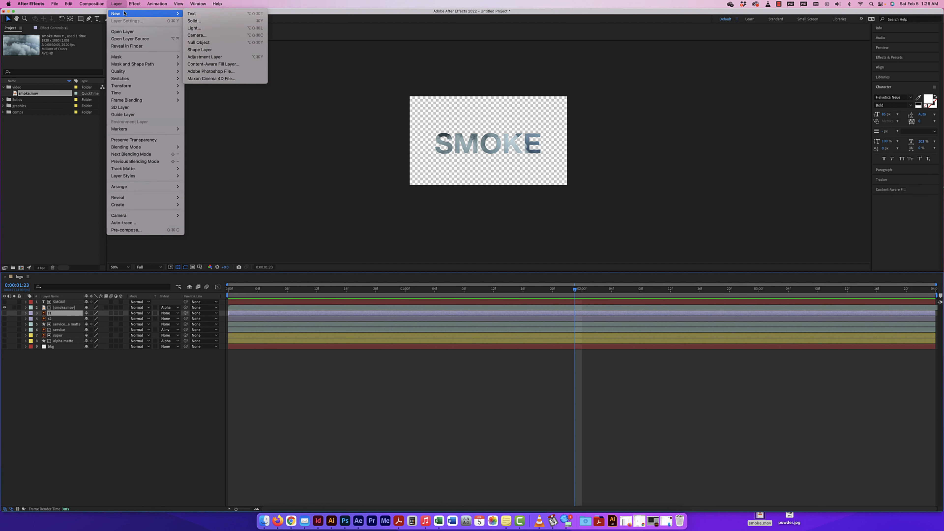
pyautogui.click(208, 21)
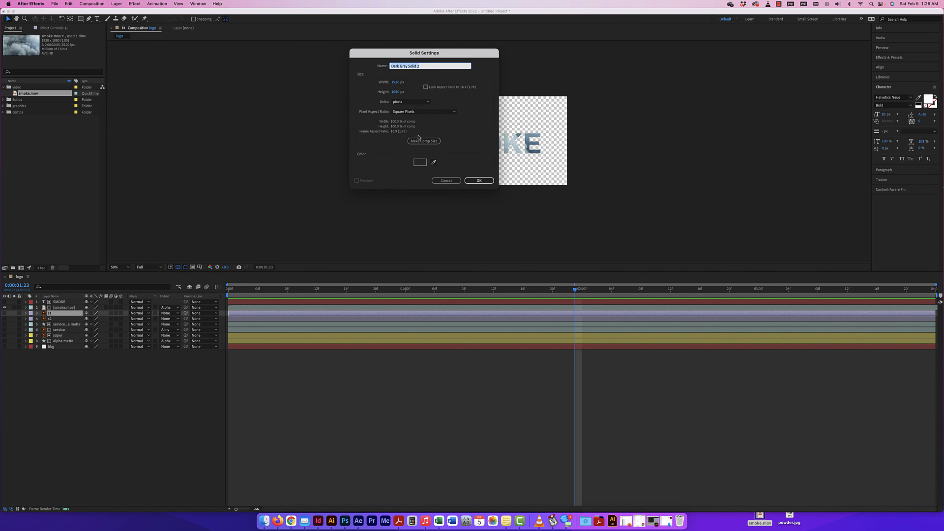
pyautogui.click(478, 181)
# Preview the smoke-filled text against the solid from the first frame and toggle the SMOKE layer's visibility on and off
pyautogui.moveTo(574, 294); pyautogui.dragTo(227, 294)
pyautogui.press('space')
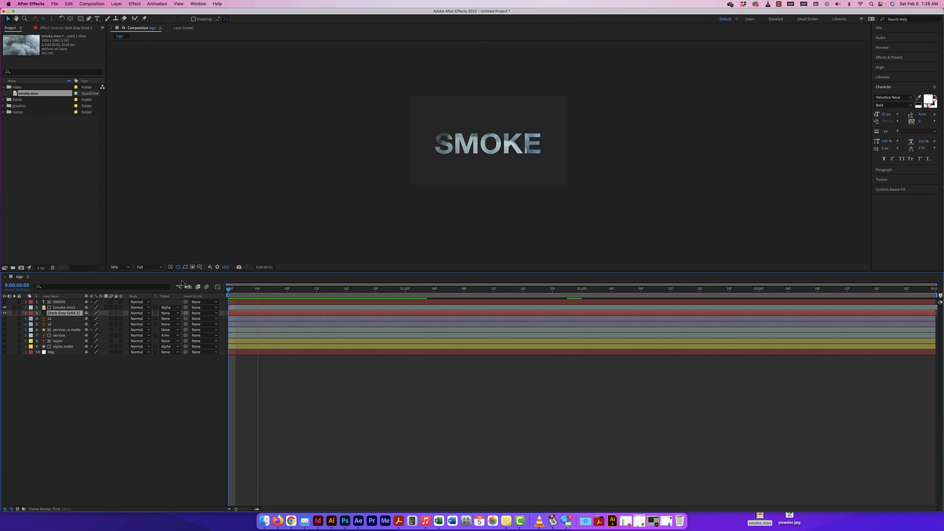
pyautogui.press('space')
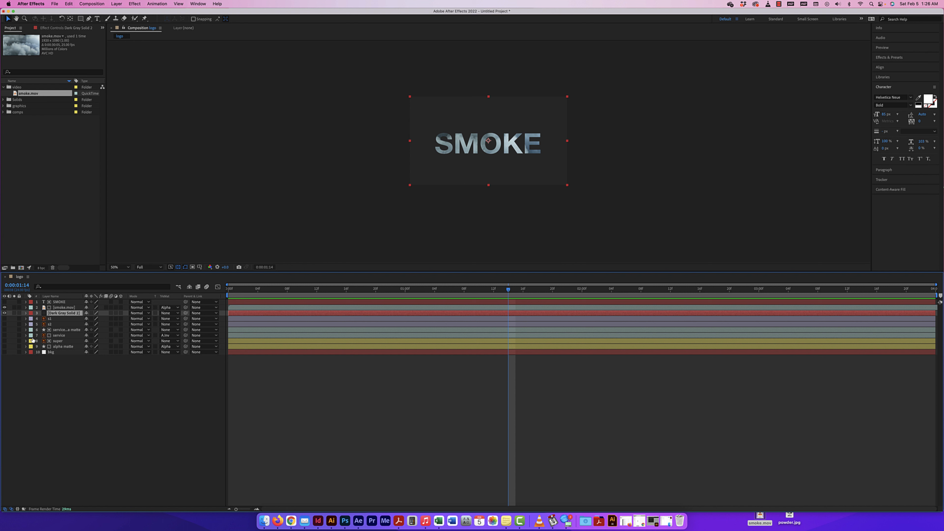
pyautogui.click(5, 302)
pyautogui.click(5, 302)
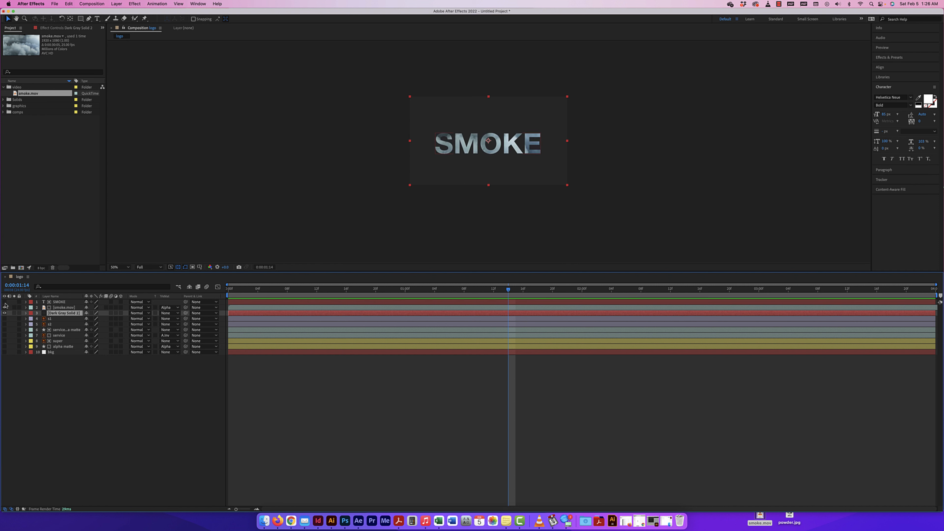
# Change the SMOKE matte text's fill colour to black (000000) and preview the smoke-filled text
pyautogui.doubleClick(59, 302)
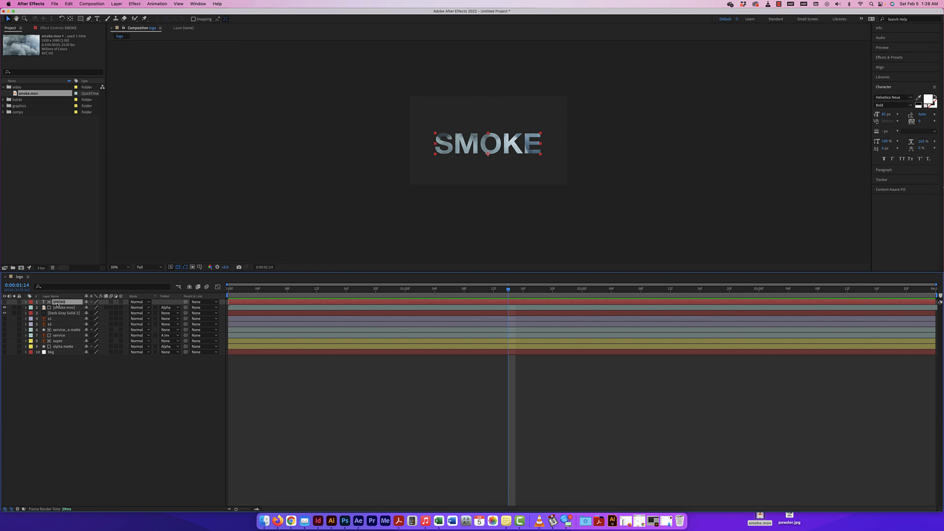
pyautogui.click(927, 101)
pyautogui.moveTo(570, 304); pyautogui.dragTo(680, 345)
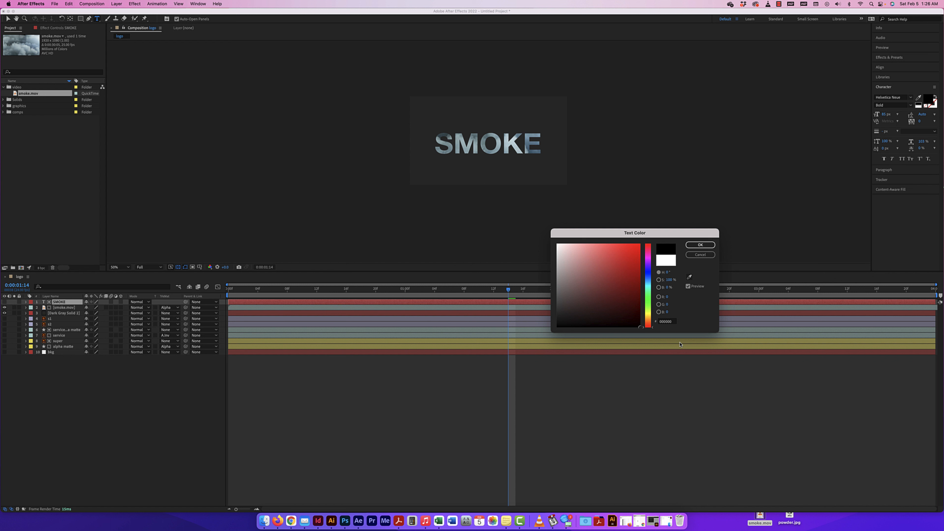
pyautogui.click(703, 244)
pyautogui.click(485, 140)
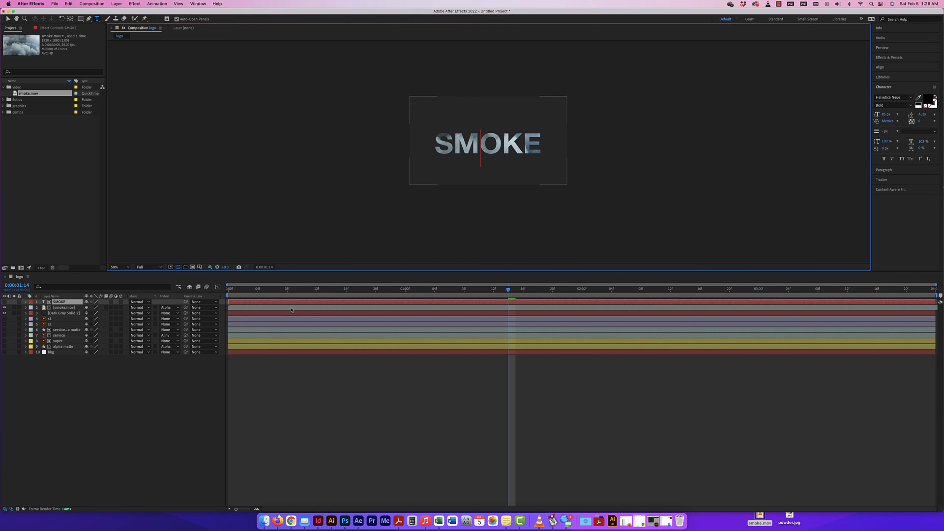
pyautogui.moveTo(506, 292); pyautogui.dragTo(242, 288)
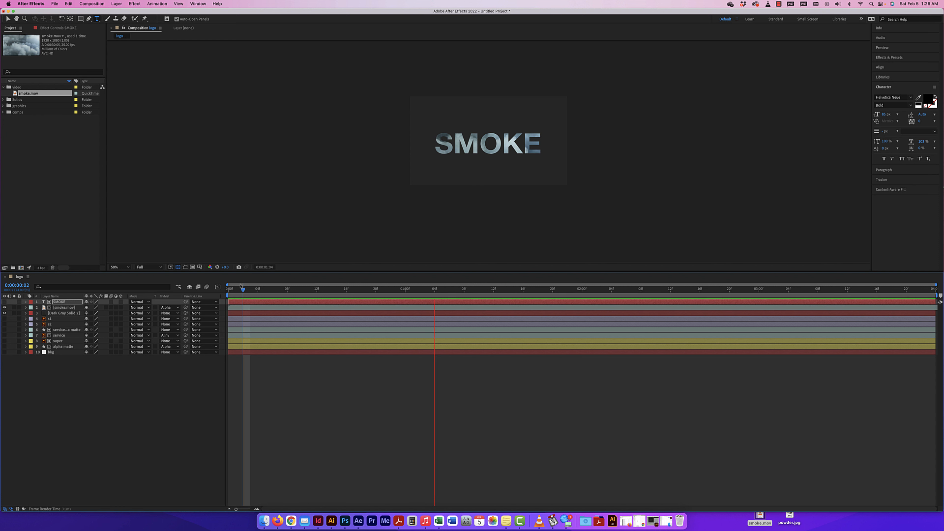
pyautogui.press('space')
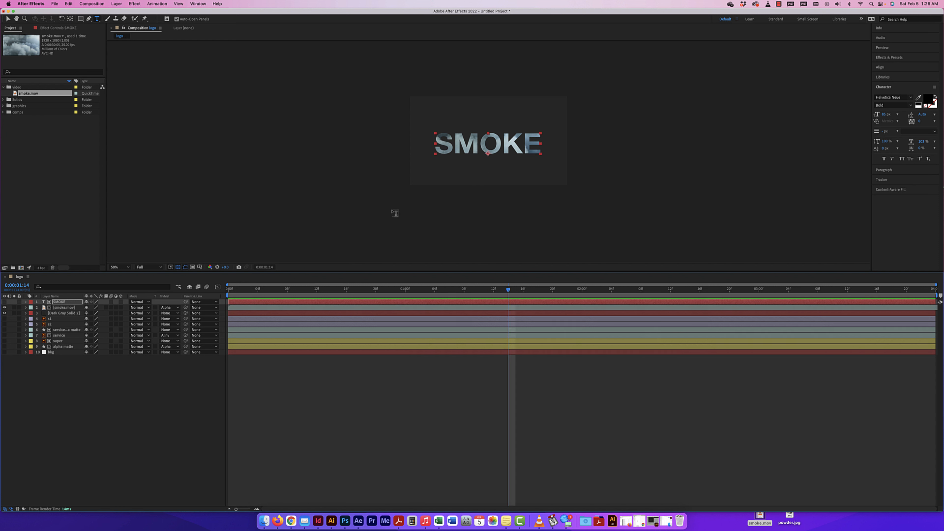
# Lower the SMOKE matte layer's Opacity to about 21% and preview the faded smoke text from the first frame
pyautogui.press('.')
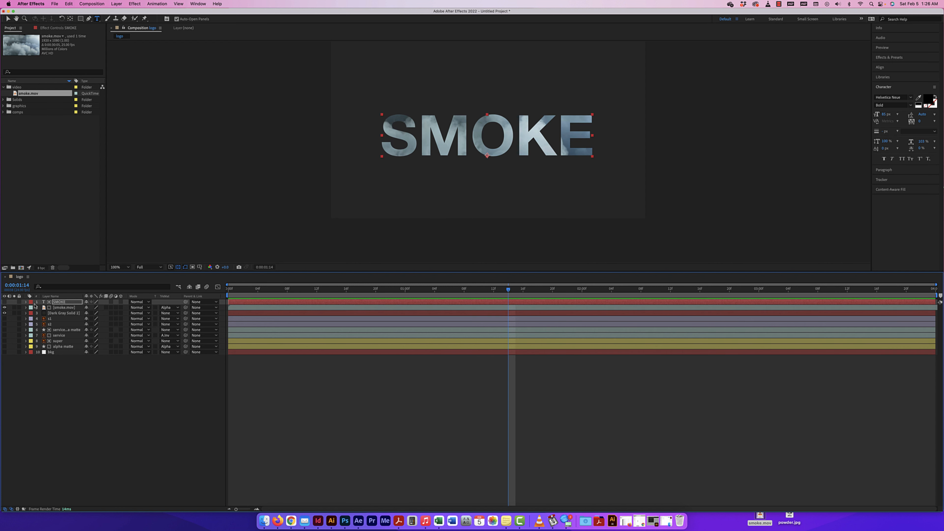
pyautogui.click(25, 302)
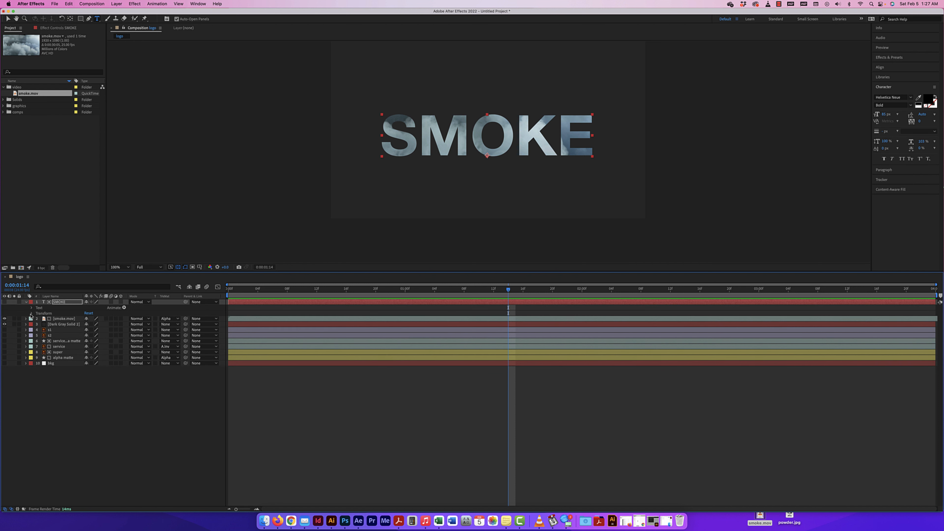
pyautogui.click(32, 314)
pyautogui.moveTo(88, 341); pyautogui.dragTo(62, 342)
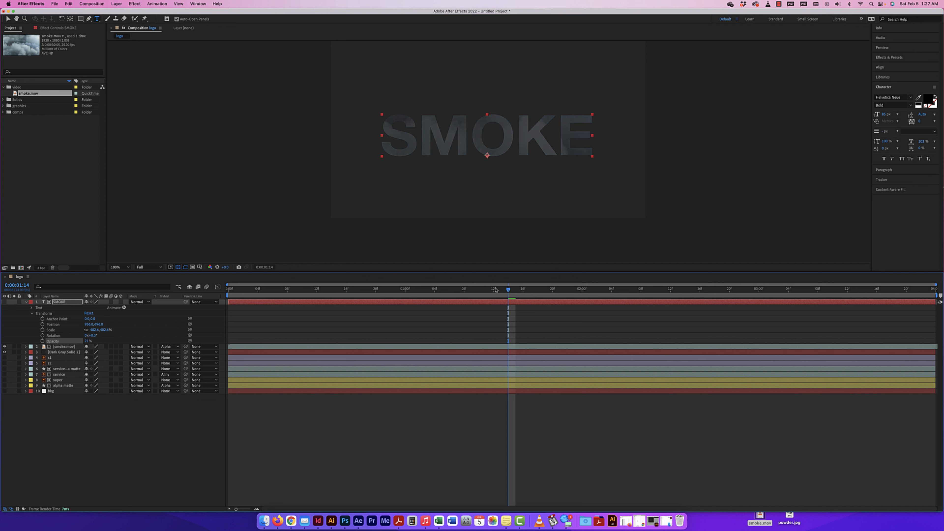
pyautogui.moveTo(512, 292); pyautogui.dragTo(209, 288)
pyautogui.press('space')
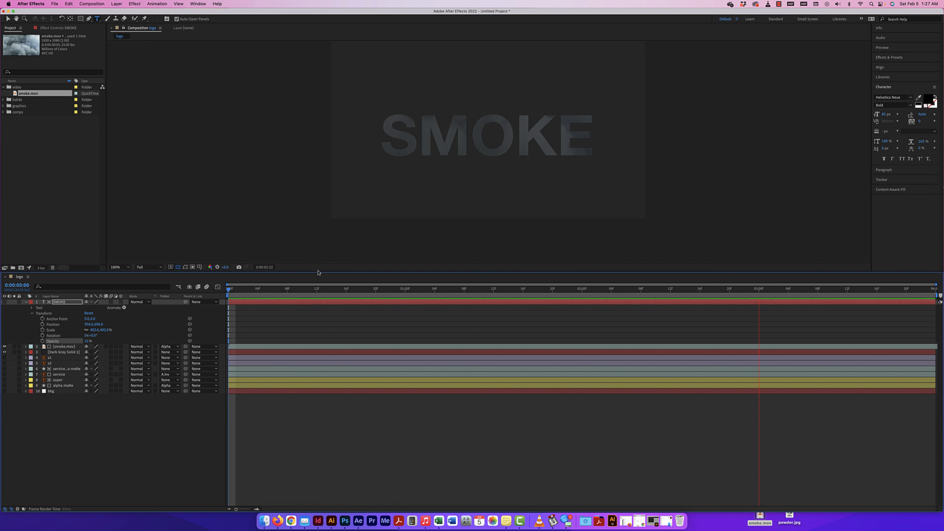
pyautogui.press('space')
pyautogui.moveTo(766, 290); pyautogui.dragTo(228, 290)
# Restore the SMOKE layer's Opacity to 100% and switch the smoke.mov layer's track matte to Alpha Inverted Matte
pyautogui.moveTo(86, 341); pyautogui.dragTo(190, 327)
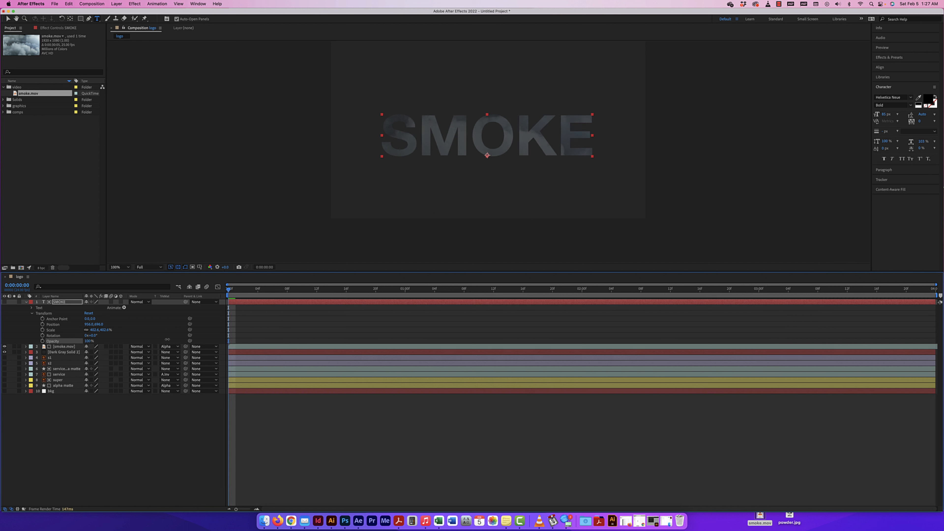
pyautogui.click(167, 347)
pyautogui.click(182, 371)
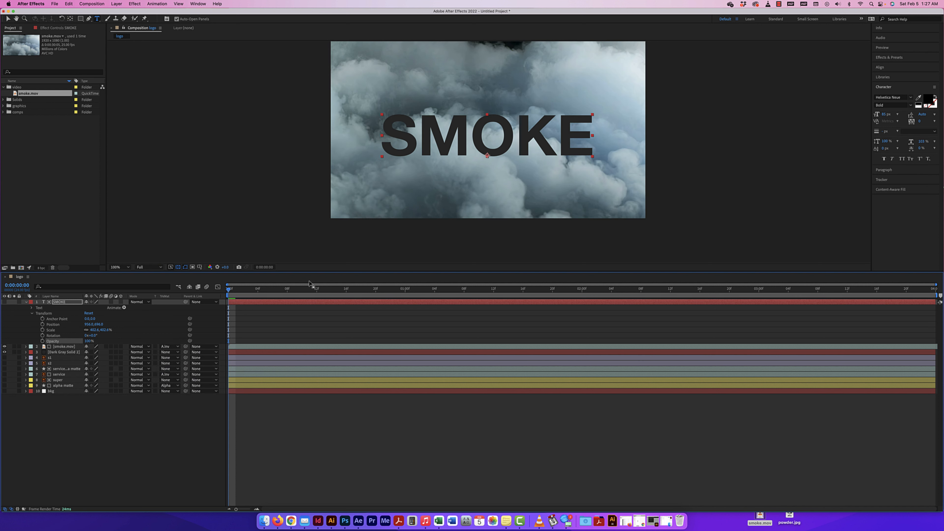
pyautogui.press(',')
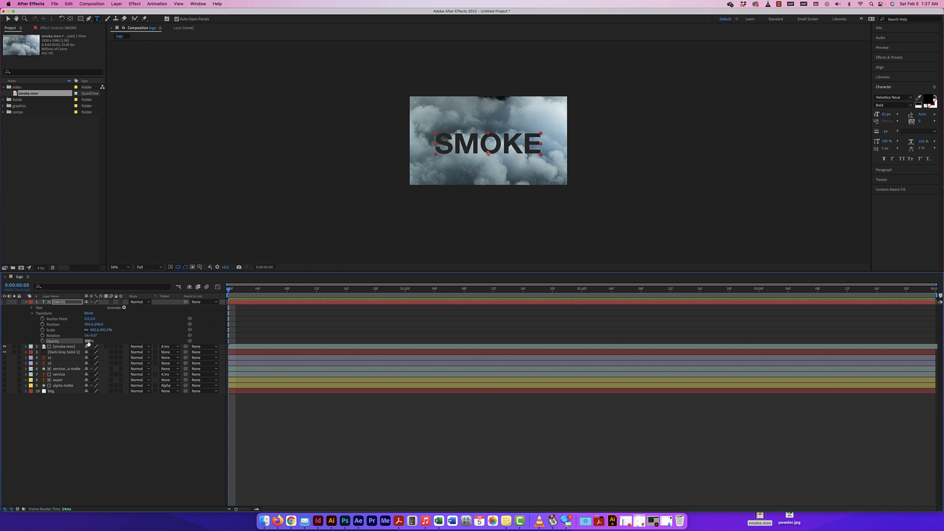
# Switch the smoke.mov layer's track matte to Luma Matte using the SMOKE text and collapse the text layer's Transform properties
pyautogui.moveTo(90, 341); pyautogui.dragTo(136, 341)
pyautogui.click(175, 347)
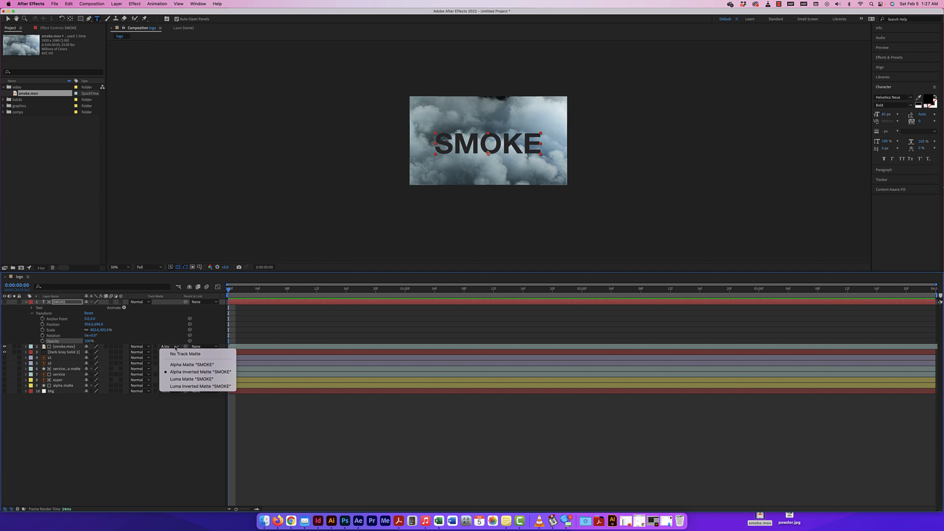
pyautogui.click(187, 379)
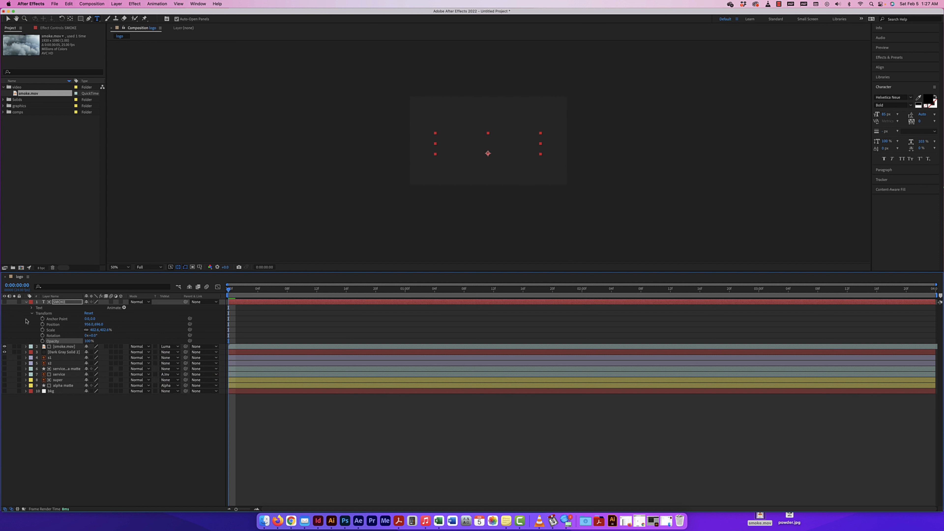
pyautogui.click(32, 314)
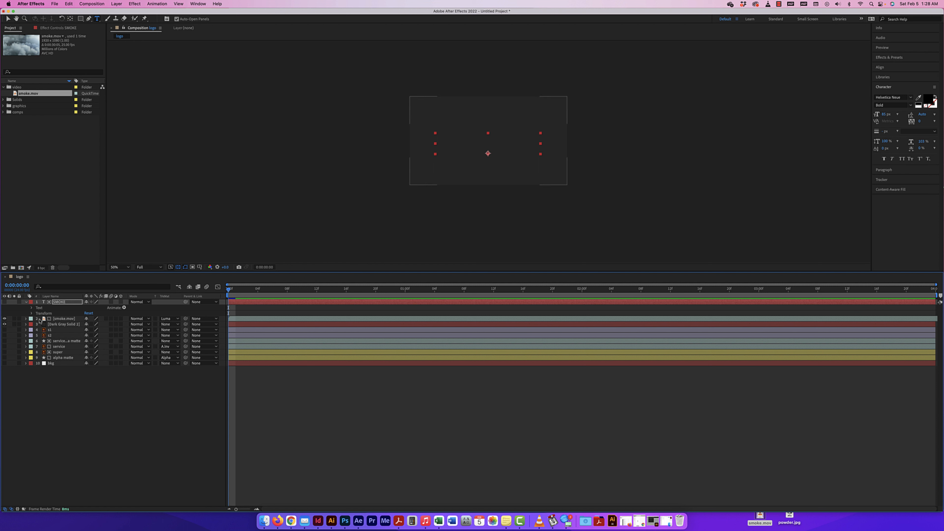
# Try white and dark red fills on the SMOKE matte text, then return its fill colour to black (000000)
pyautogui.doubleClick(58, 302)
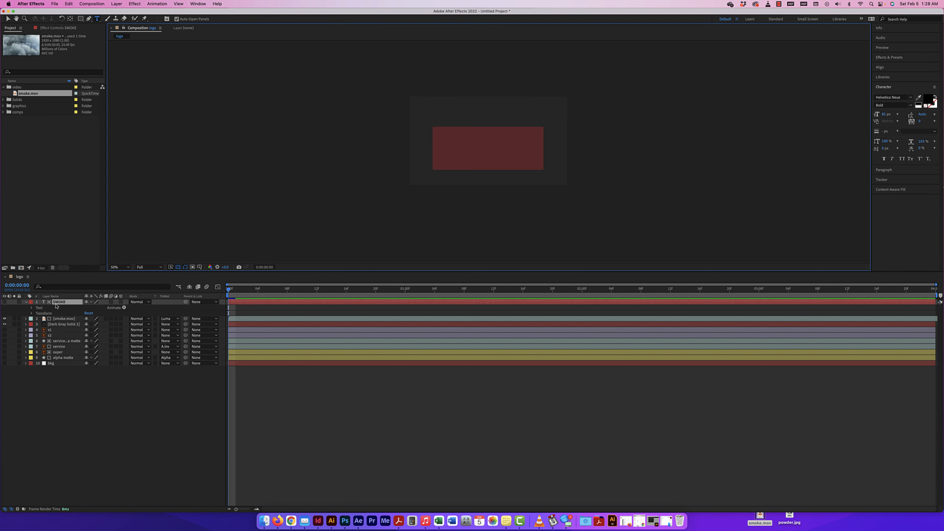
pyautogui.click(32, 314)
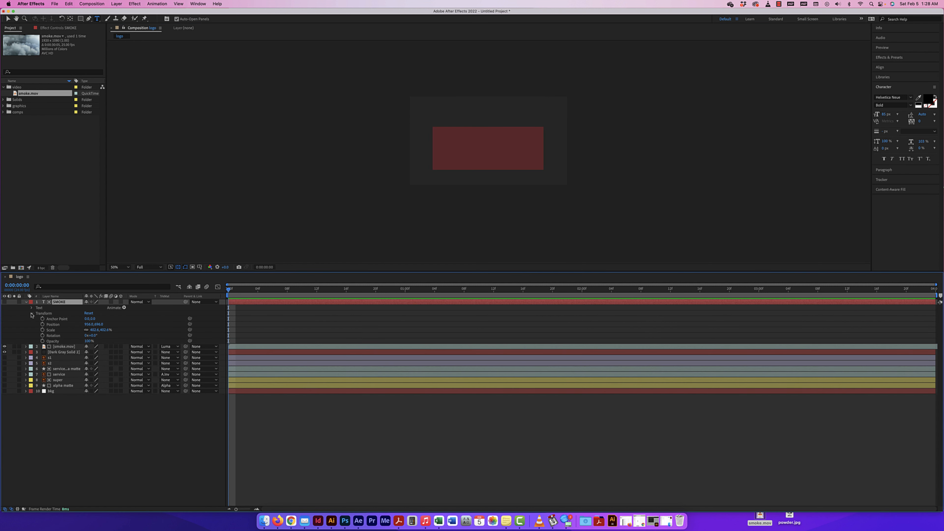
pyautogui.click(32, 314)
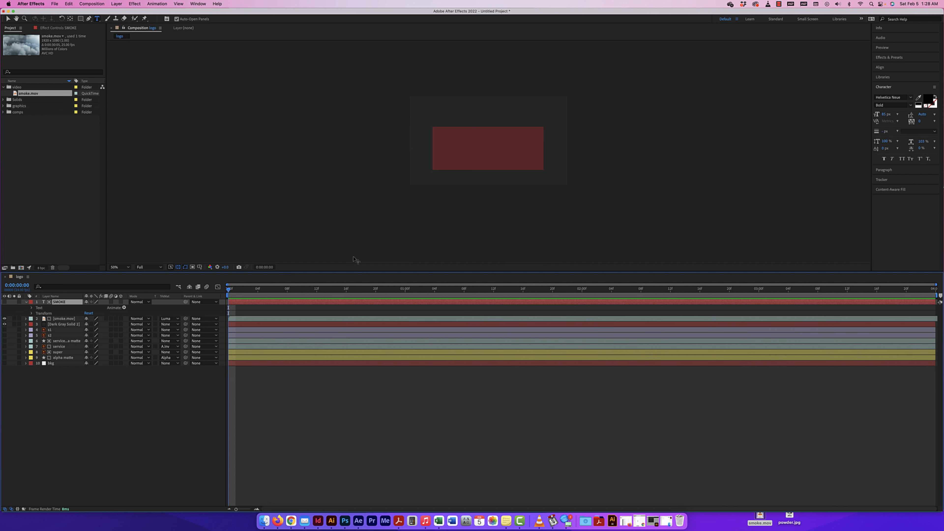
pyautogui.click(928, 101)
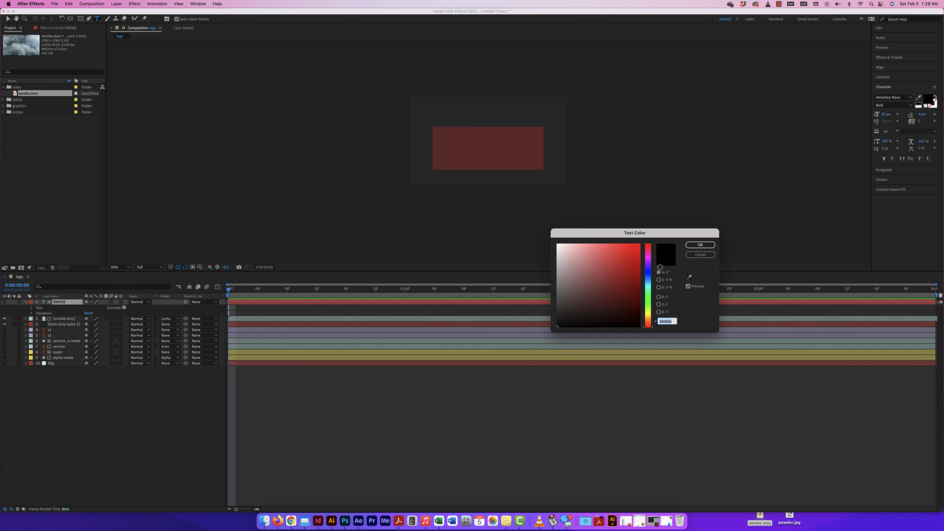
pyautogui.moveTo(565, 320); pyautogui.dragTo(557, 242)
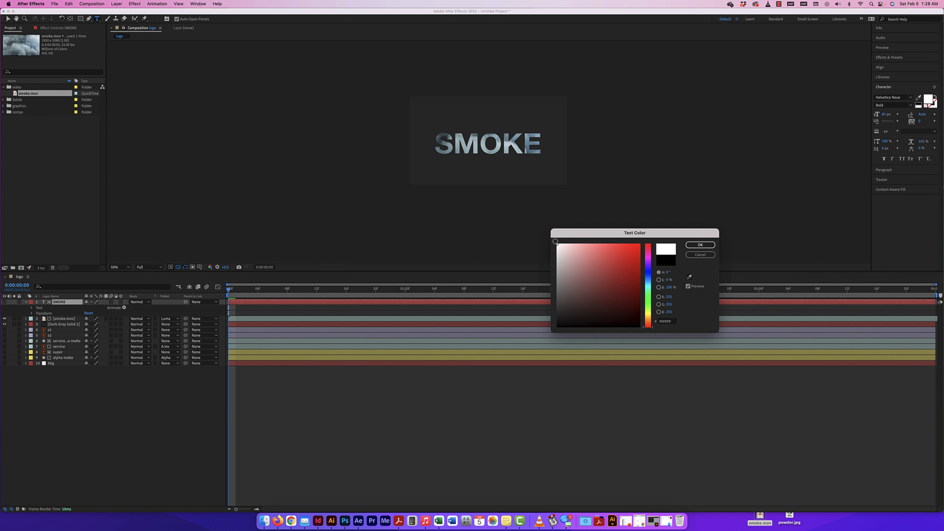
pyautogui.moveTo(556, 242)
pyautogui.mouseDown()
pyautogui.moveTo(564, 260)
pyautogui.moveTo(546, 239)
pyautogui.moveTo(598, 263)
pyautogui.moveTo(595, 273)
pyautogui.moveTo(628, 272)
pyautogui.mouseUp()
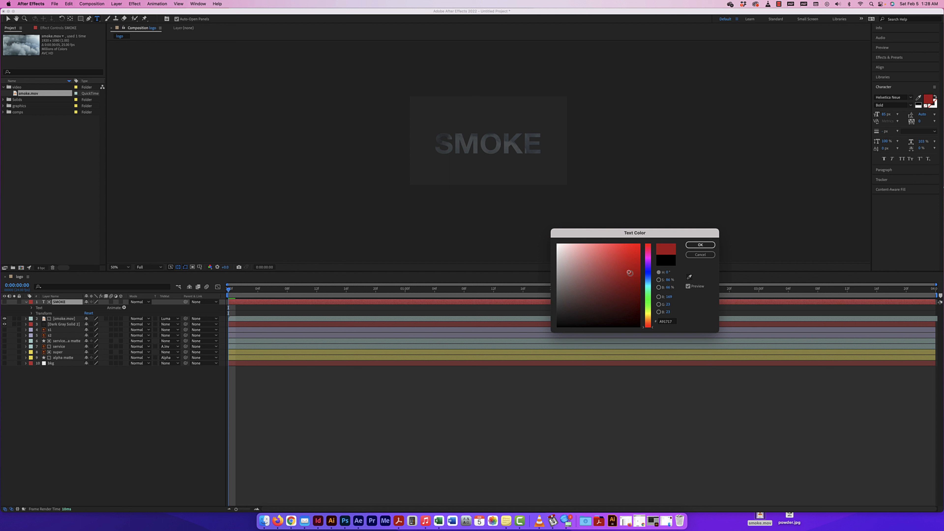
pyautogui.moveTo(629, 272)
pyautogui.mouseDown()
pyautogui.moveTo(629, 329)
pyautogui.moveTo(650, 335)
pyautogui.mouseUp()
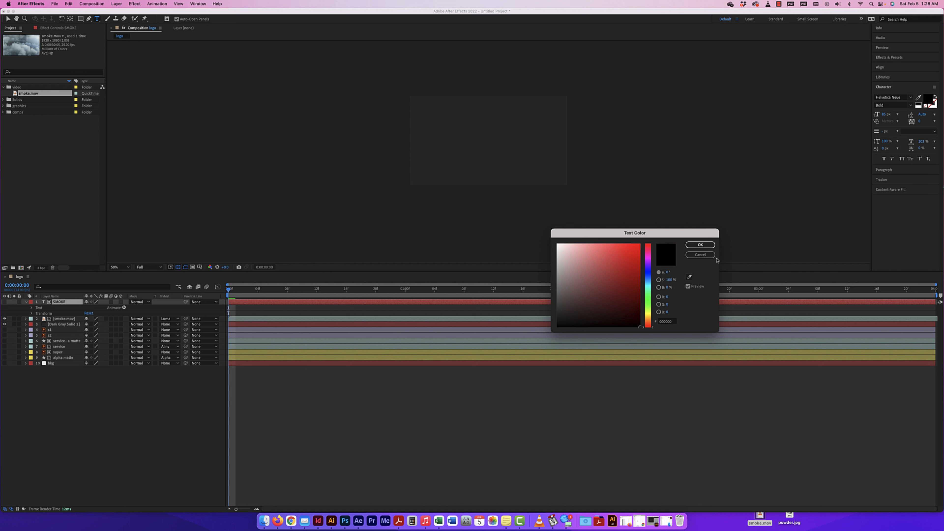
pyautogui.click(699, 244)
# Switch smoke.mov's track matte to Luma Inverted Matte and change the SMOKE text's fill from black through white to grey (A6A6A6)
pyautogui.click(171, 319)
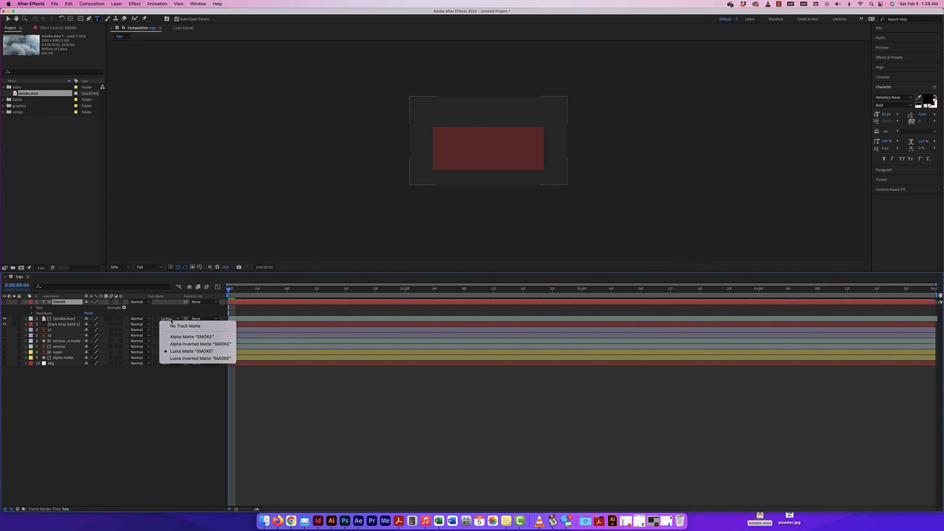
pyautogui.click(201, 358)
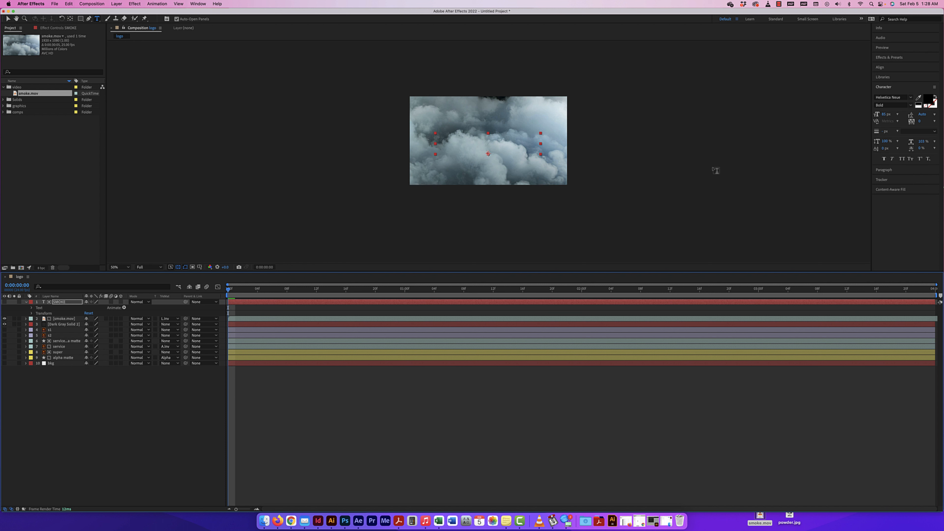
pyautogui.click(929, 99)
pyautogui.click(564, 302)
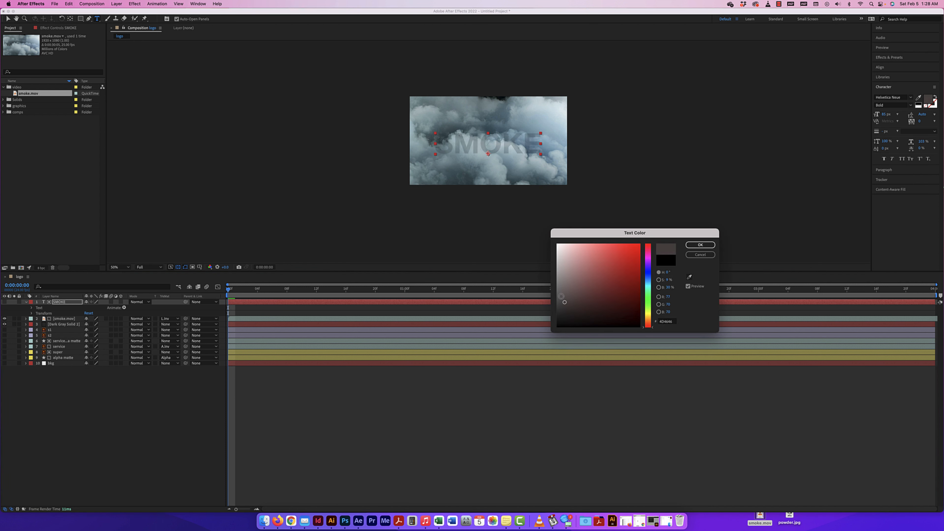
pyautogui.moveTo(561, 297); pyautogui.dragTo(551, 245)
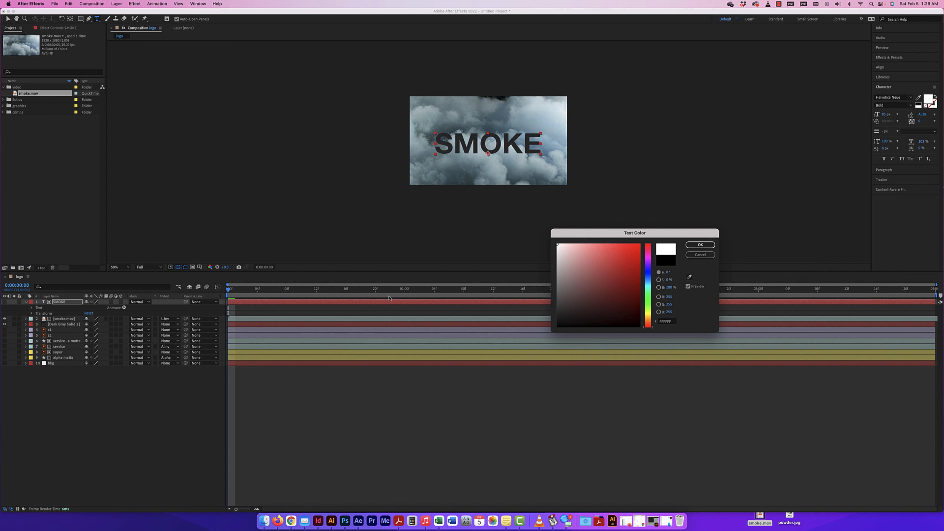
pyautogui.moveTo(587, 265)
pyautogui.mouseDown()
pyautogui.moveTo(596, 269)
pyautogui.moveTo(559, 248)
pyautogui.moveTo(552, 313)
pyautogui.moveTo(552, 264)
pyautogui.moveTo(552, 273)
pyautogui.mouseUp()
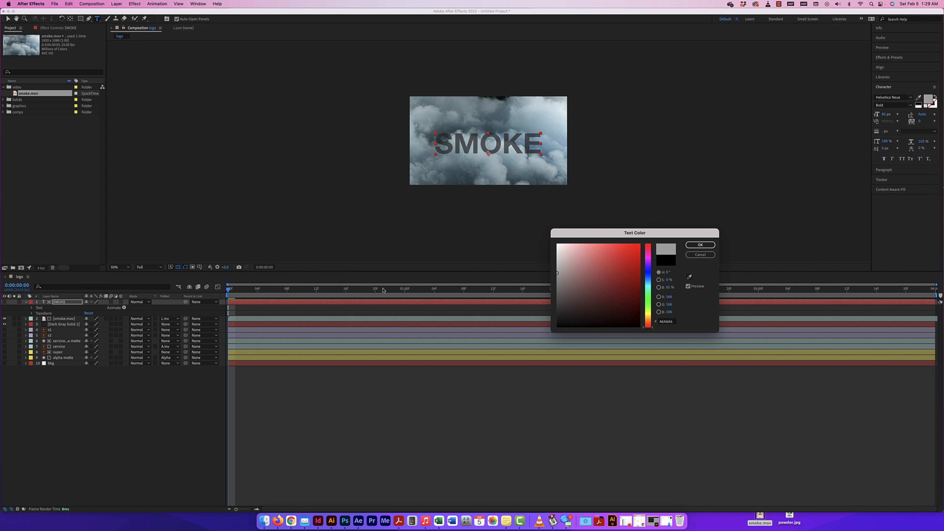
pyautogui.click(700, 245)
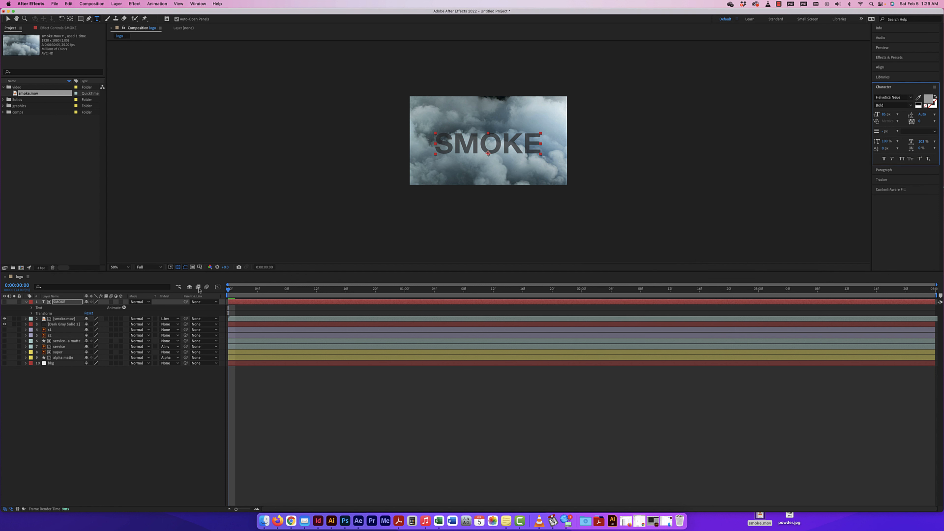
# Set smoke.mov's track matte back to Luma Matte and try other grey shades for the SMOKE text's fill
pyautogui.click(170, 321)
pyautogui.click(178, 351)
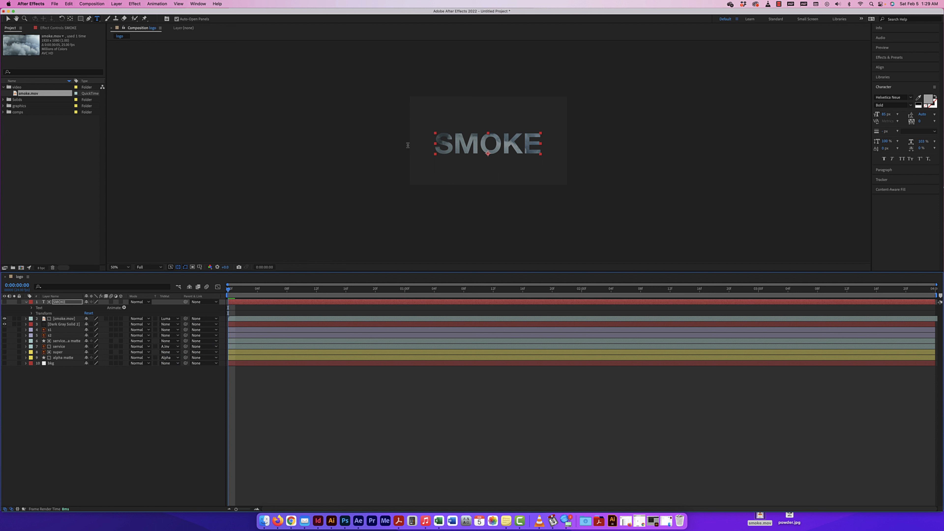
pyautogui.click(928, 99)
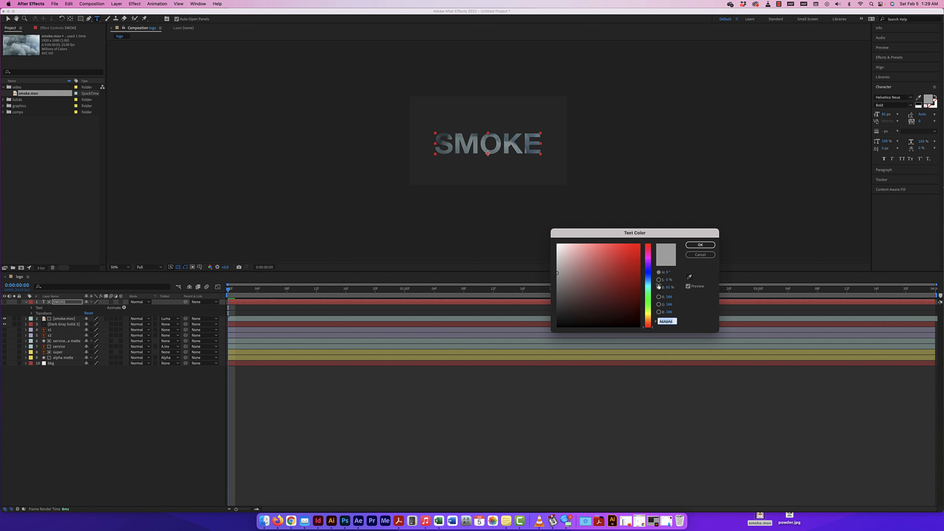
pyautogui.moveTo(574, 323)
pyautogui.mouseDown()
pyautogui.moveTo(559, 312)
pyautogui.moveTo(546, 258)
pyautogui.moveTo(545, 271)
pyautogui.mouseUp()
pyautogui.moveTo(558, 270)
pyautogui.mouseDown()
pyautogui.moveTo(556, 260)
pyautogui.moveTo(556, 277)
pyautogui.mouseUp()
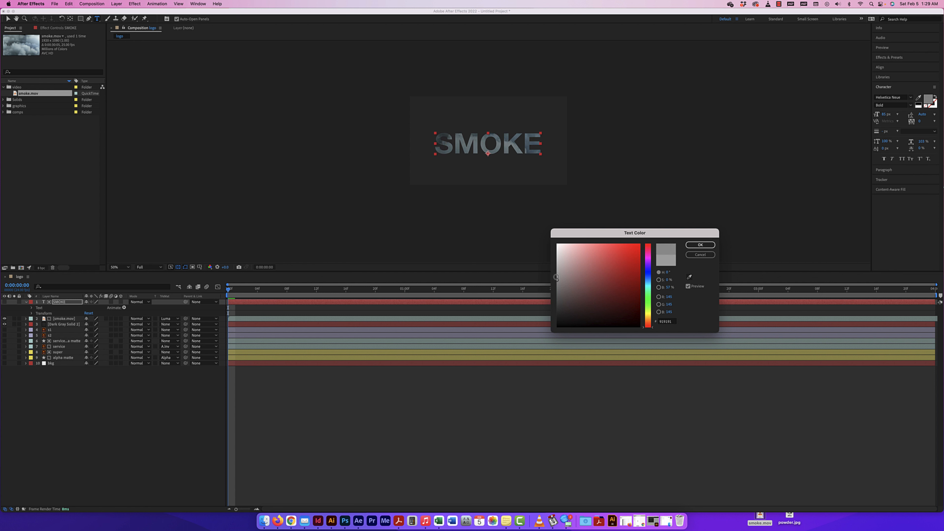
pyautogui.click(699, 246)
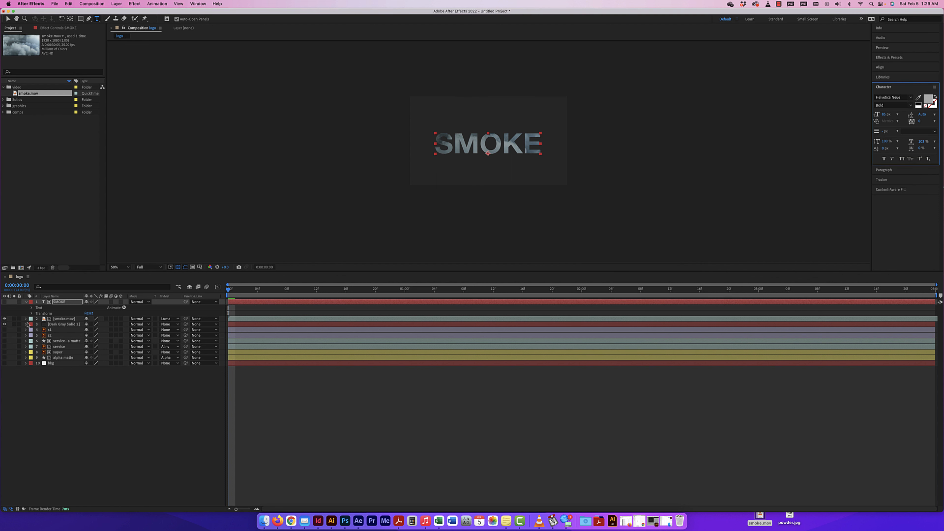
# Try adjusting the SMOKE layer's Opacity, leave it at 100%, and collapse the layer's properties
pyautogui.click(32, 313)
pyautogui.moveTo(88, 341); pyautogui.dragTo(123, 342)
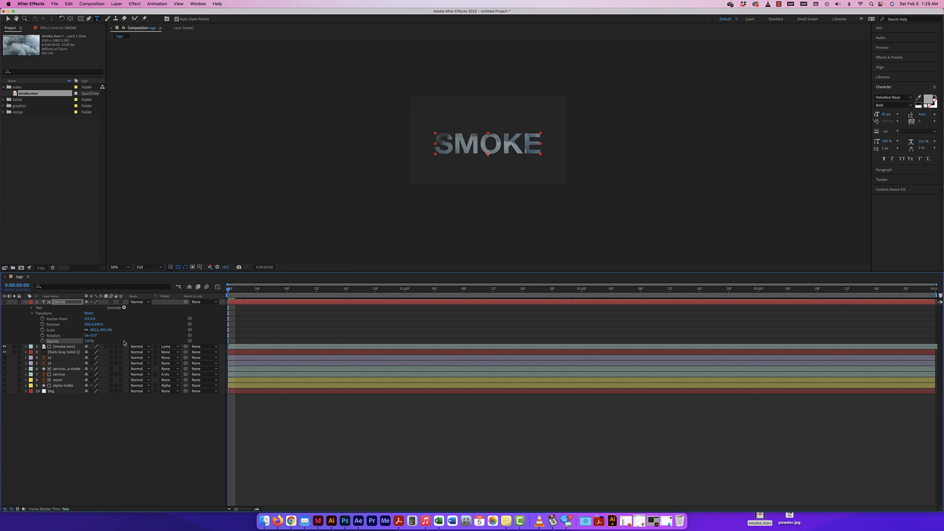
pyautogui.click(32, 314)
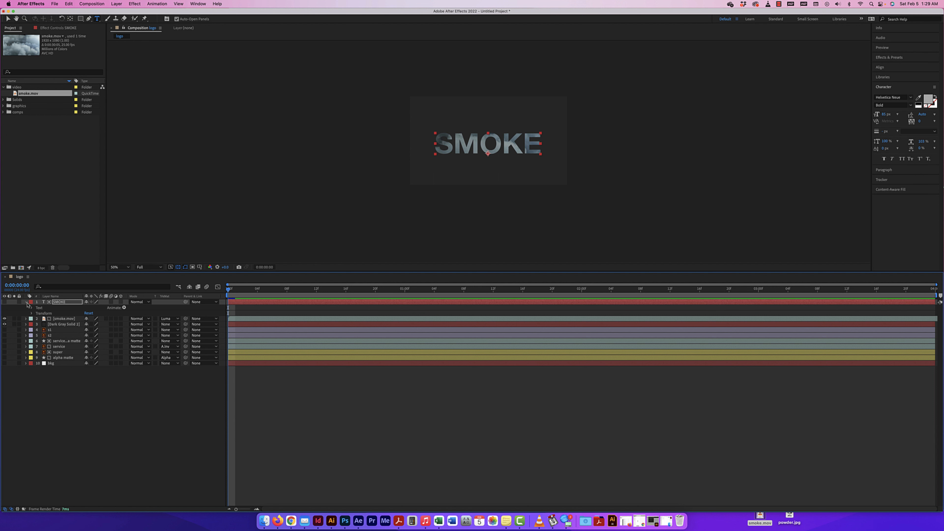
pyautogui.click(26, 302)
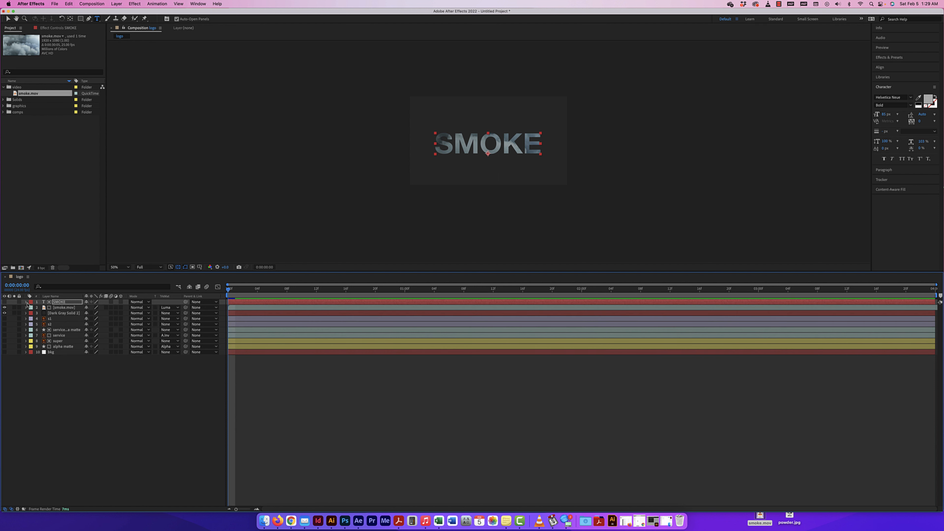
# Remove the track matte from smoke.mov and review the blending mode and track matte options without choosing one
pyautogui.click(173, 309)
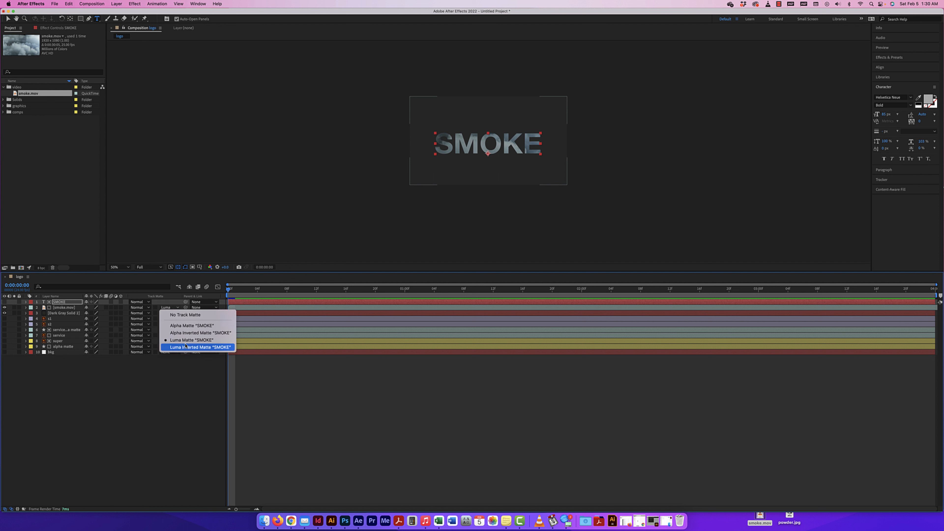
pyautogui.click(185, 314)
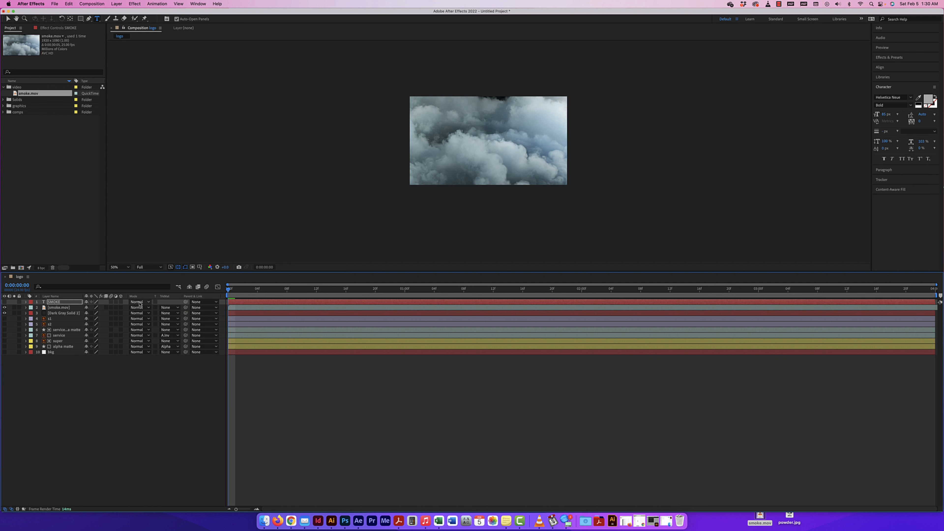
pyautogui.click(140, 303)
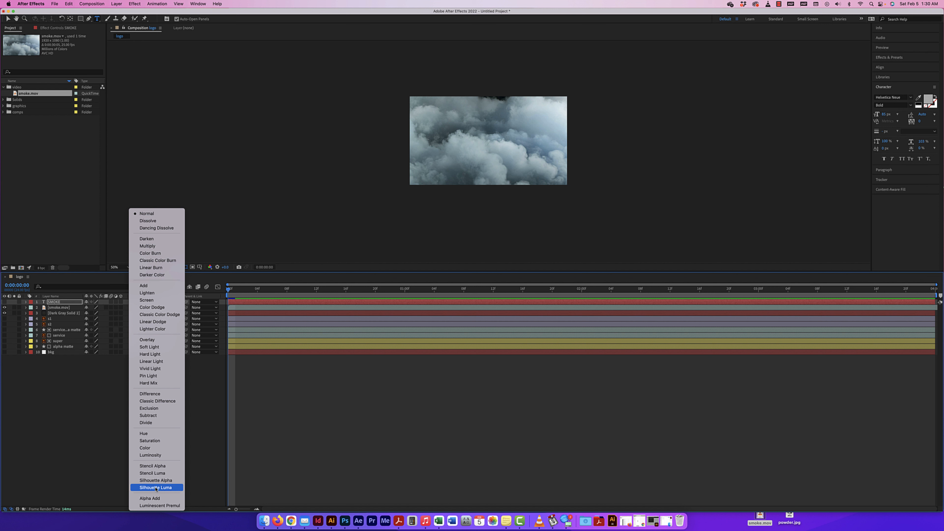
pyautogui.press('Escape')
pyautogui.click(169, 307)
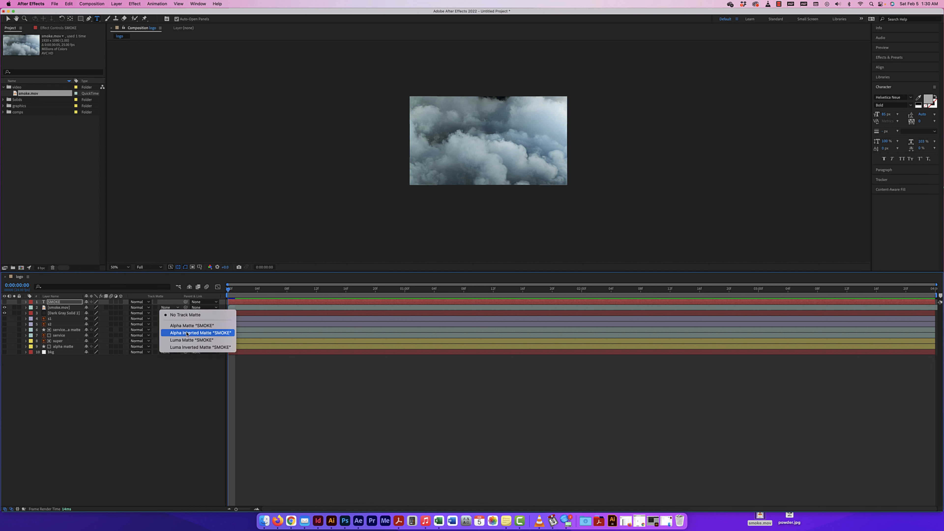
pyautogui.click(176, 374)
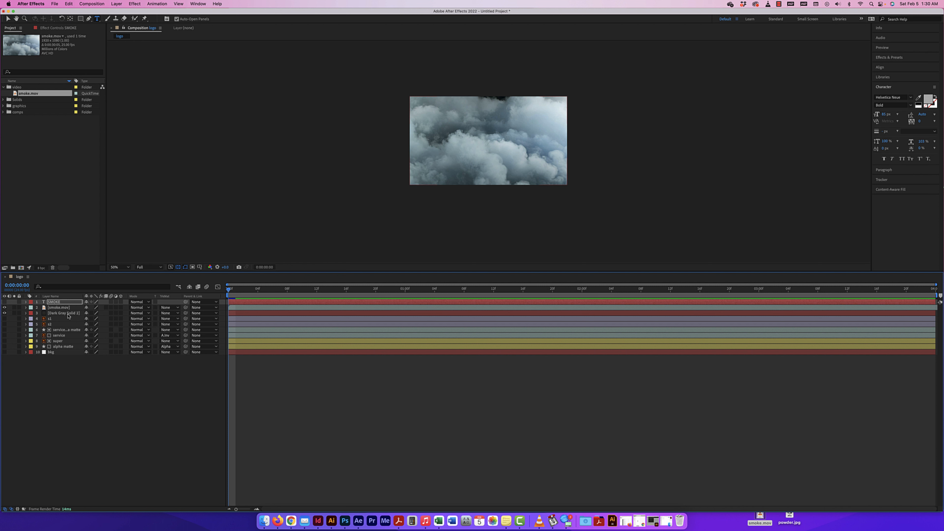
# Set the SMOKE text layer's blending mode to Stencil Alpha and turn on the layer's visibility
pyautogui.click(137, 301)
pyautogui.click(156, 467)
pyautogui.click(5, 302)
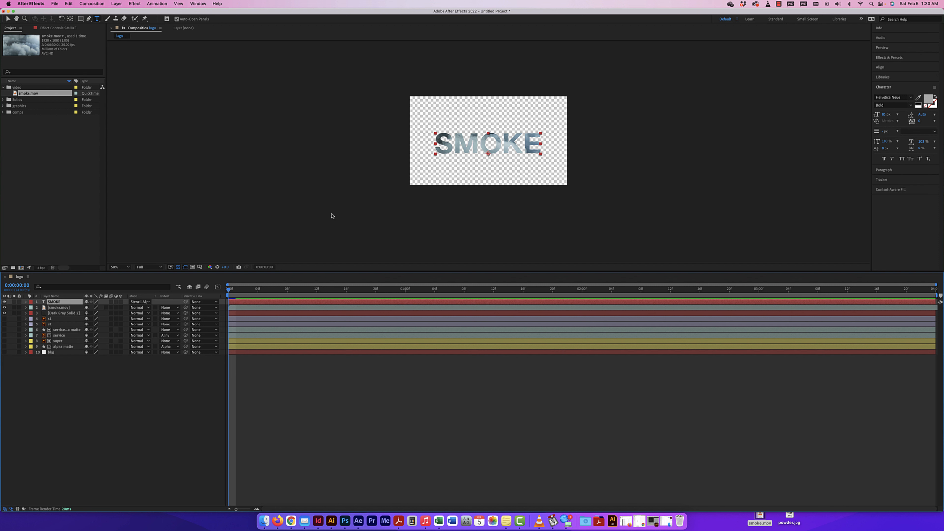
# Activate the Selection tool and select the smoke.mov and Dark Gray Solid 2 layers beneath the SMOKE stencil
pyautogui.click(56, 310)
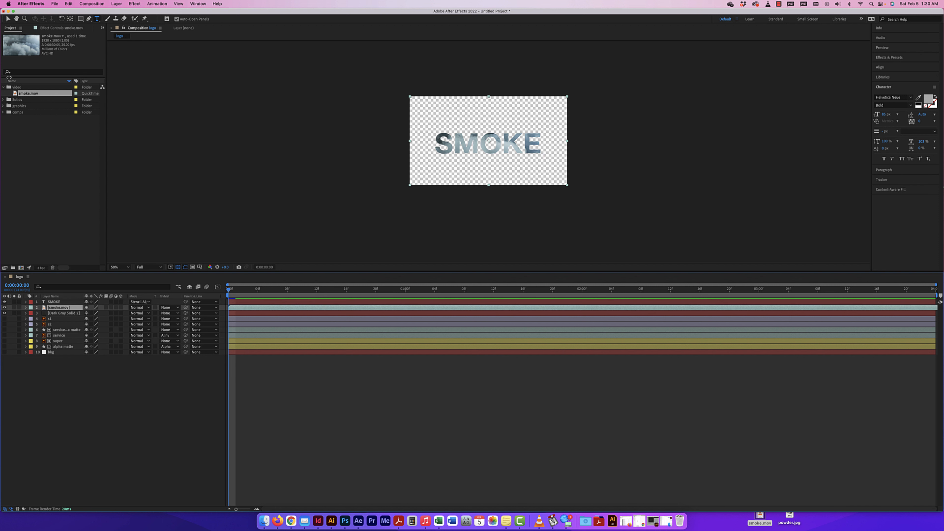
pyautogui.click(8, 19)
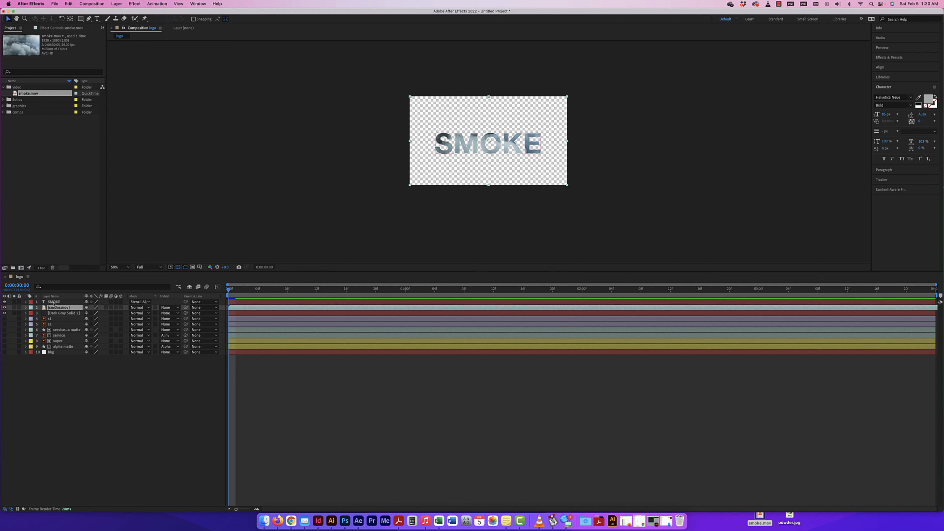
pyautogui.click(411, 178)
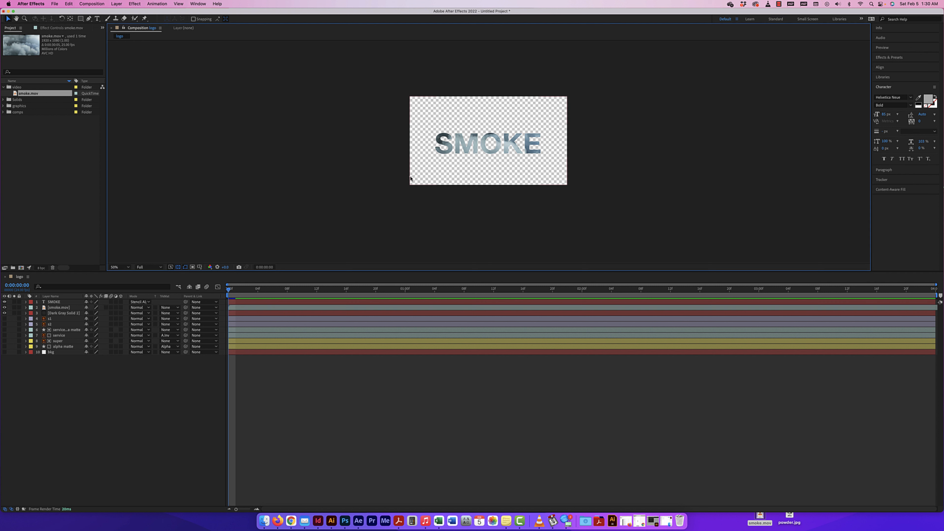
pyautogui.click(431, 179)
pyautogui.moveTo(411, 178)
pyautogui.mouseDown()
pyautogui.moveTo(483, 177)
pyautogui.moveTo(405, 175)
pyautogui.mouseUp()
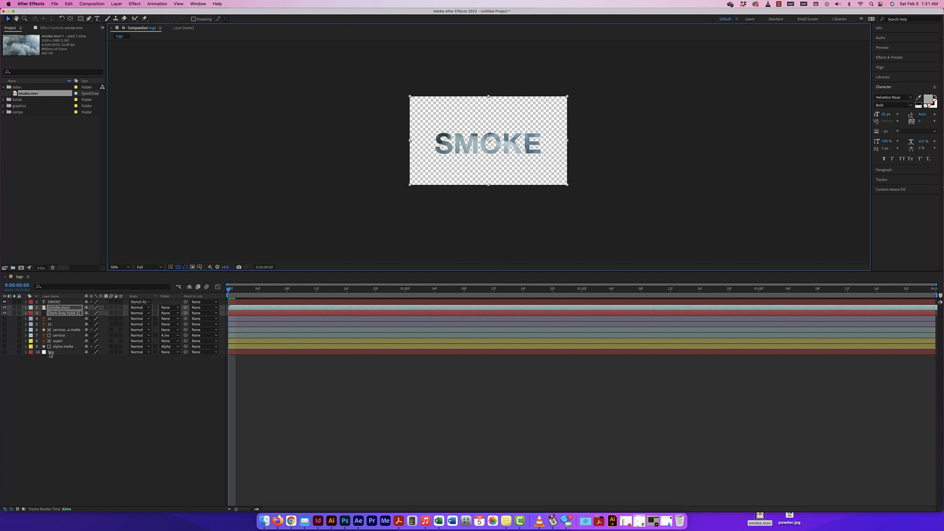
# Turn on the visibility of layers 4 to 8 beneath the dark gray solid and select the smoke.mov layer
pyautogui.moveTo(5, 318); pyautogui.dragTo(9, 347)
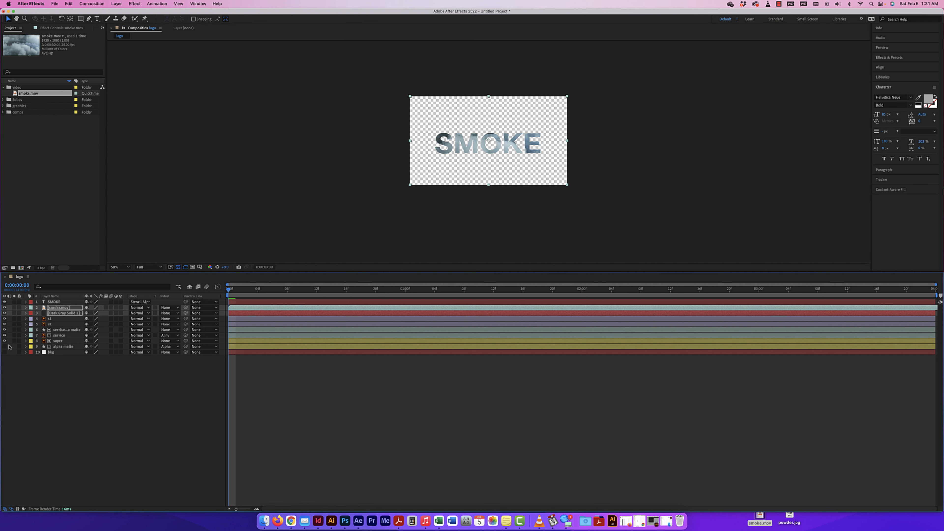
pyautogui.click(58, 309)
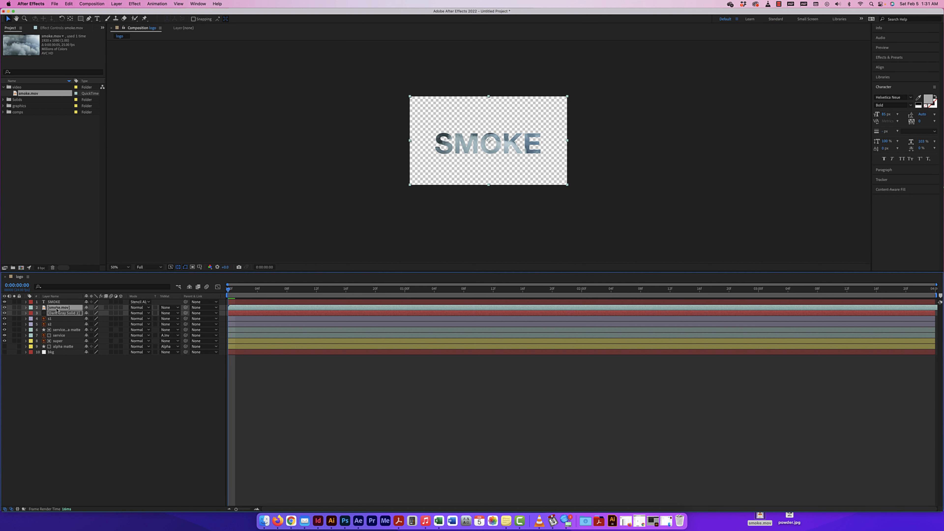
# Remove the track mattes from the service and alpha matte layers
pyautogui.click(170, 335)
pyautogui.click(175, 343)
pyautogui.click(167, 352)
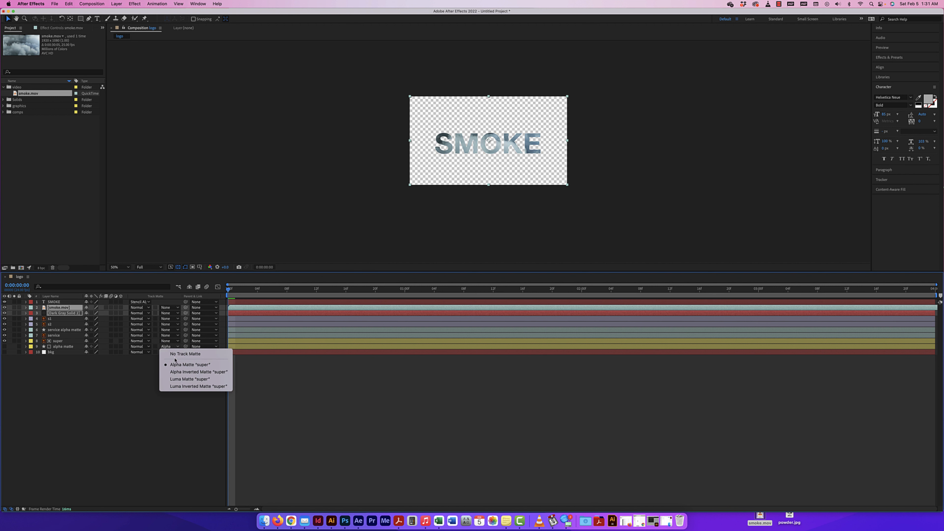
pyautogui.click(369, 222)
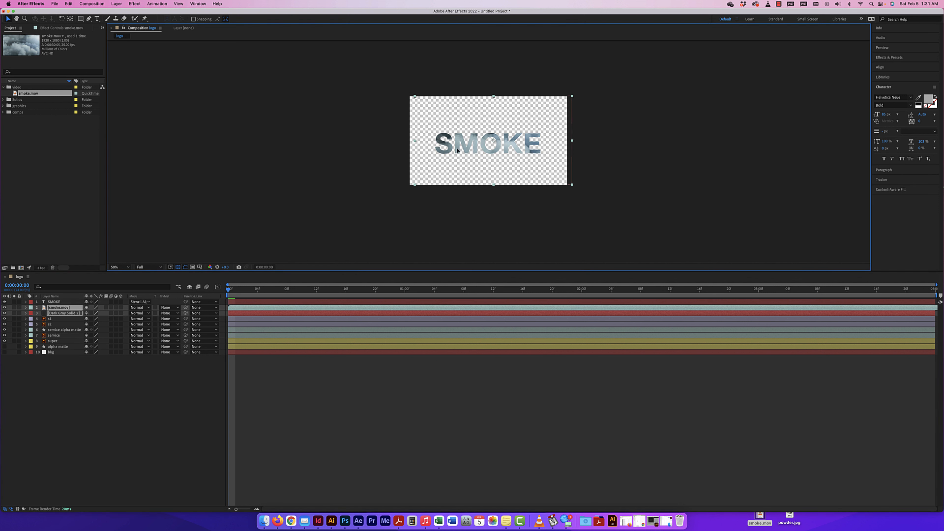
# Try shifting the smoke.mov and Dark Gray Solid 2 layers sideways to expose the stenciled logo, and undo the changes
pyautogui.moveTo(454, 151); pyautogui.dragTo(570, 149)
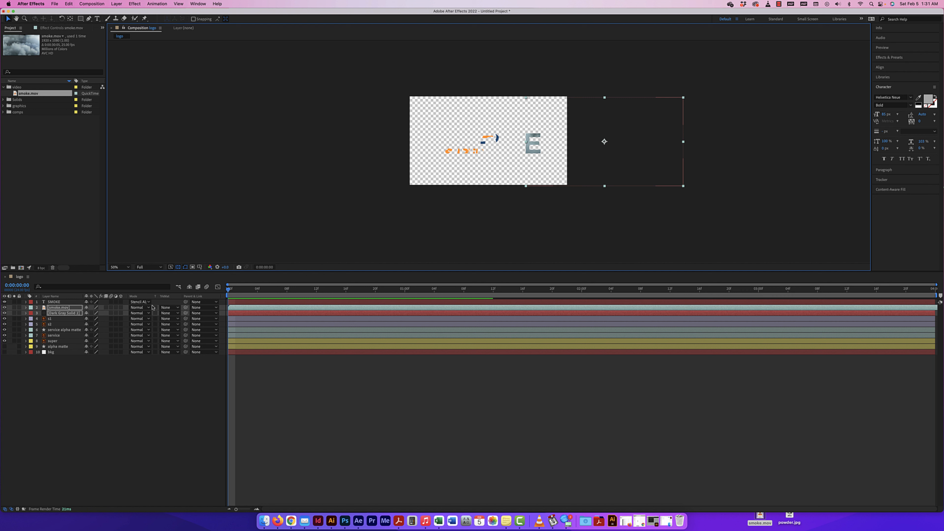
pyautogui.click(141, 302)
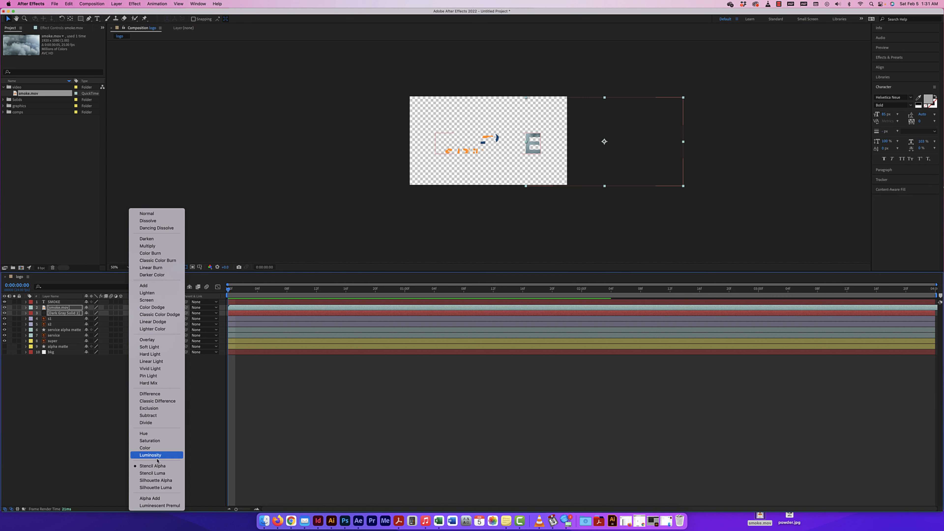
pyautogui.click(499, 223)
pyautogui.press('super+z')
pyautogui.press('super+z')
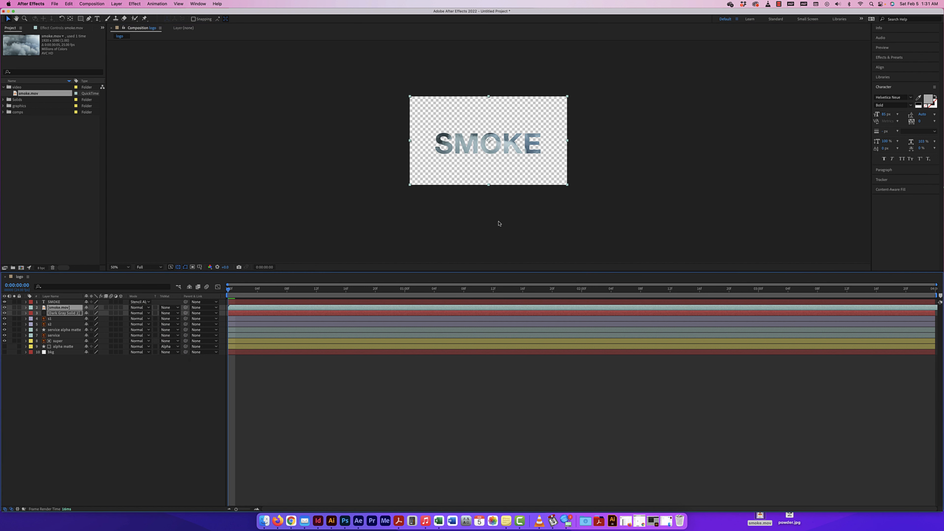
# Try the Stencil Luma and Silhouette Alpha blending modes on the SMOKE text layer
pyautogui.click(141, 301)
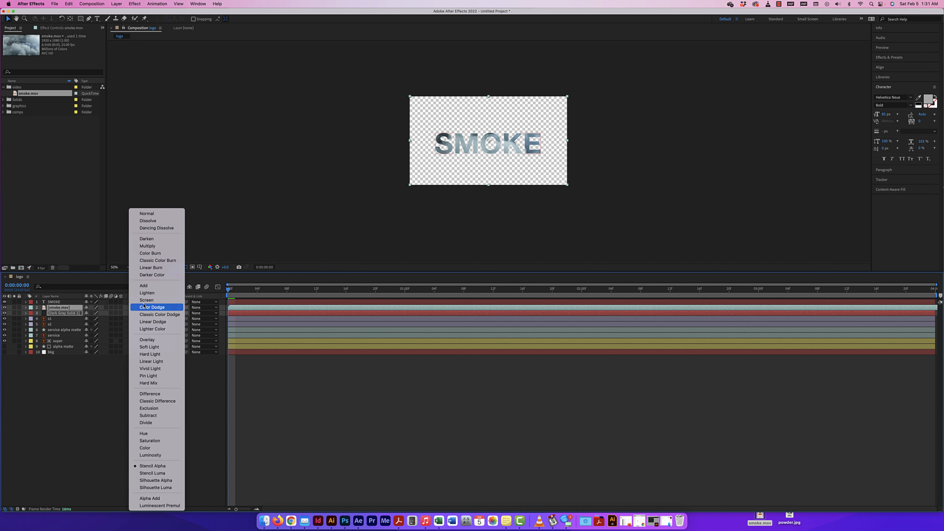
pyautogui.click(152, 473)
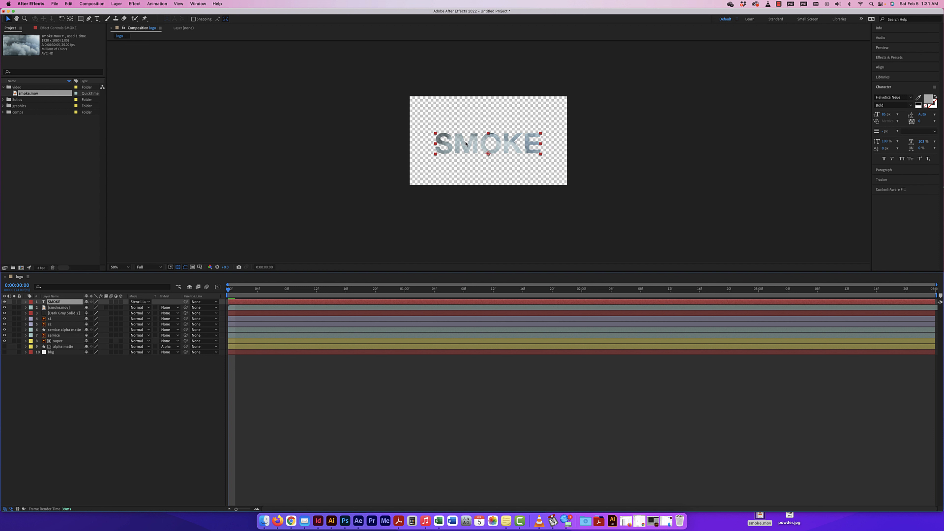
pyautogui.click(145, 302)
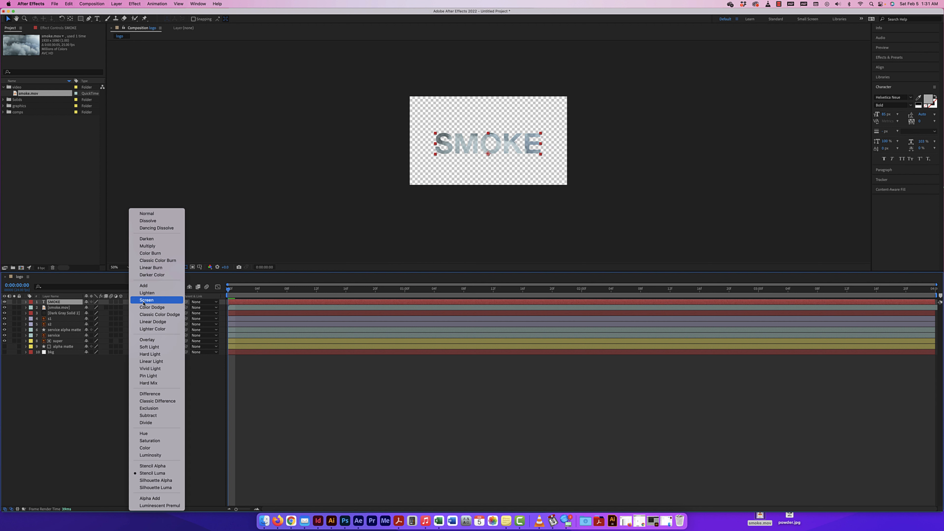
pyautogui.click(148, 481)
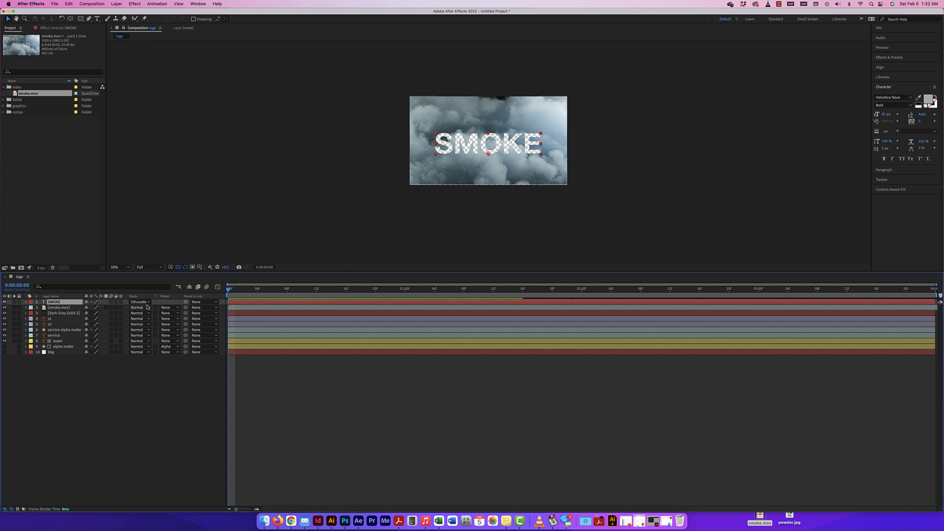
# Set the SMOKE layer's blending mode to Silhouette Luma and preview the composition
pyautogui.click(140, 302)
pyautogui.click(156, 488)
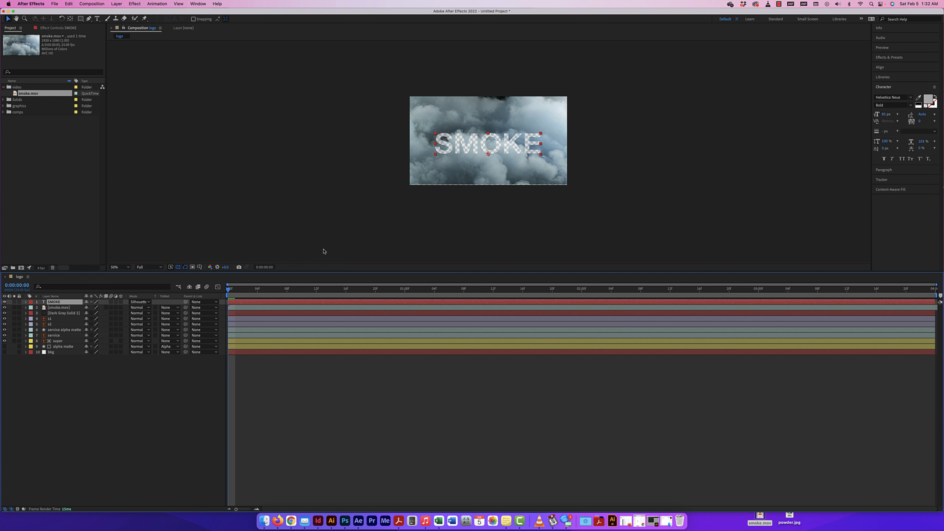
pyautogui.press('space')
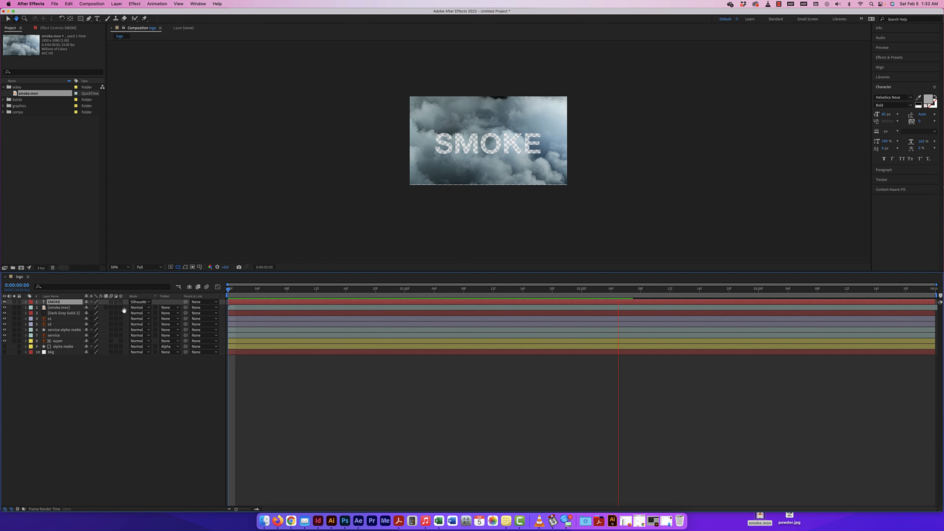
# Set the SMOKE layer's blending mode to Stencil Alpha and preview the composition from the first frame
pyautogui.click(139, 302)
pyautogui.click(140, 301)
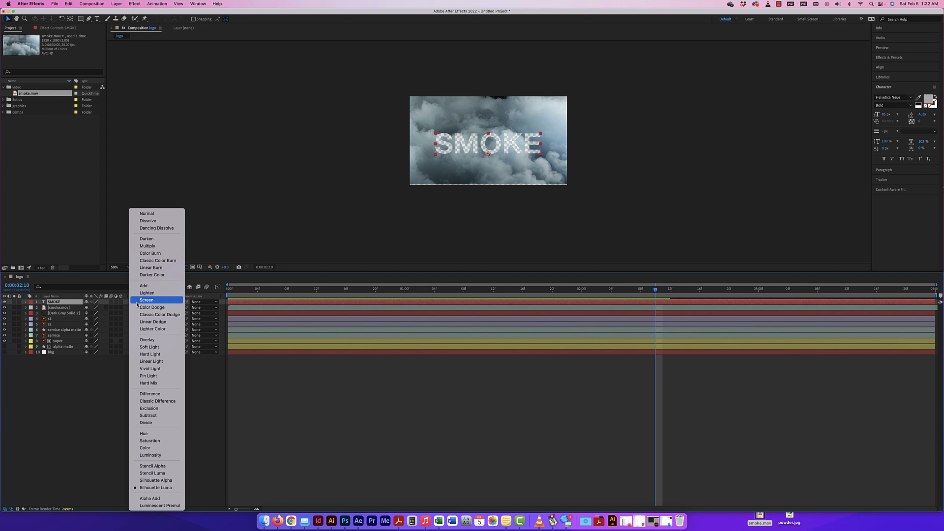
pyautogui.click(147, 466)
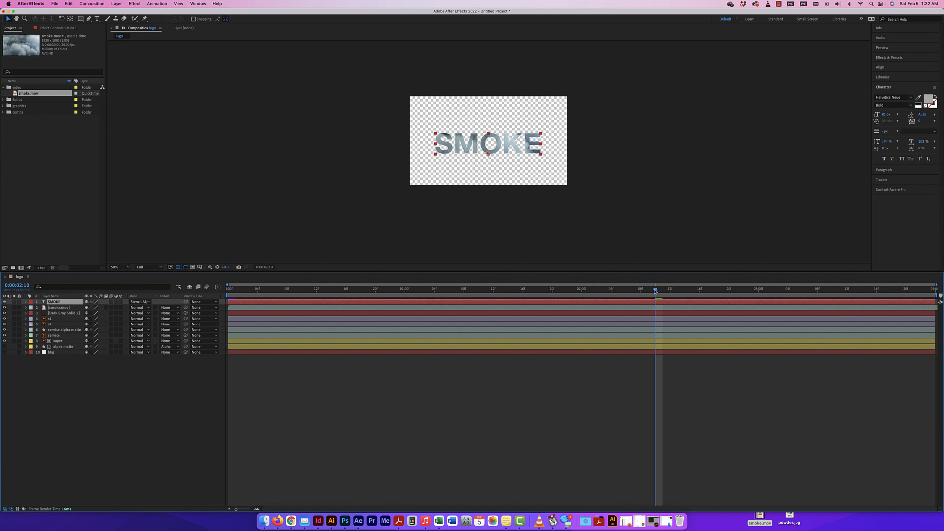
pyautogui.moveTo(655, 291); pyautogui.dragTo(221, 292)
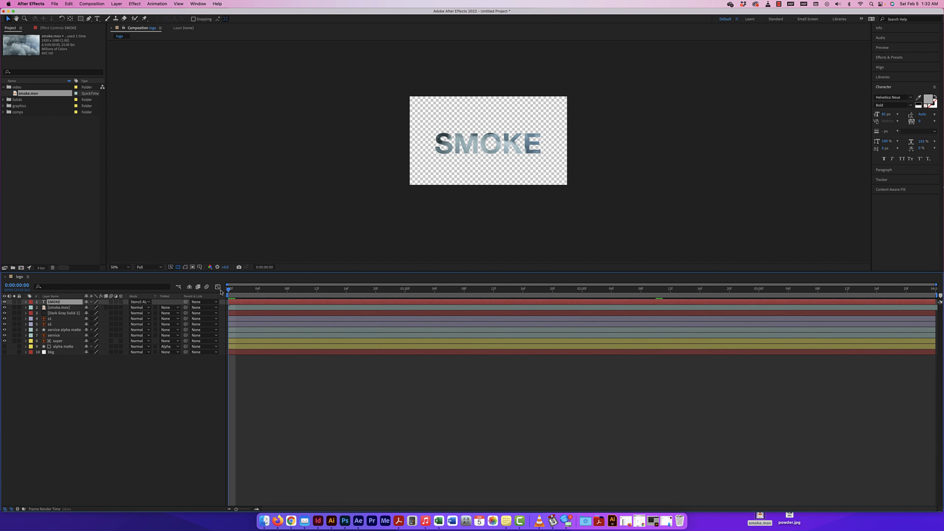
pyautogui.press('space')
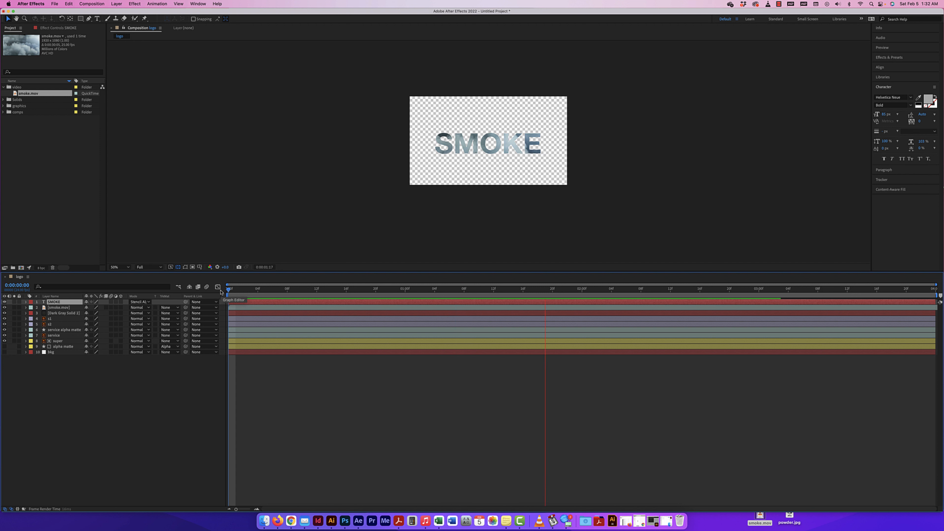
pyautogui.press('space')
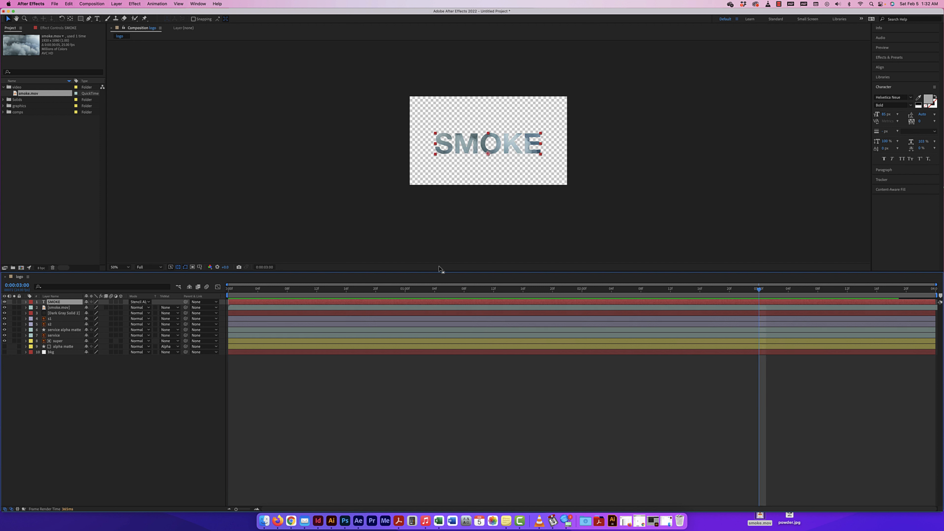
# At the first frame, hide the SMOKE, smoke.mov and Dark Gray Solid 2 layers and show the alpha matte and bkg layers
pyautogui.moveTo(759, 289); pyautogui.dragTo(302, 289)
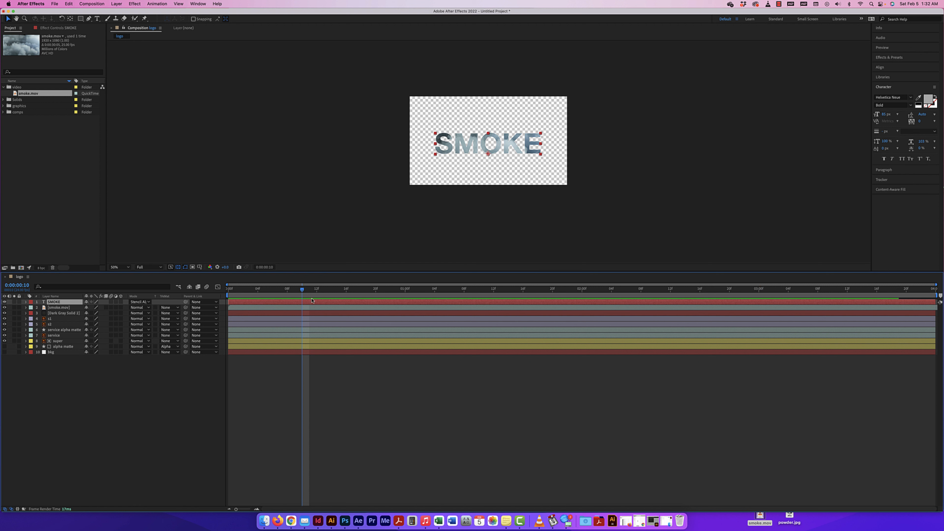
pyautogui.moveTo(301, 290); pyautogui.dragTo(228, 290)
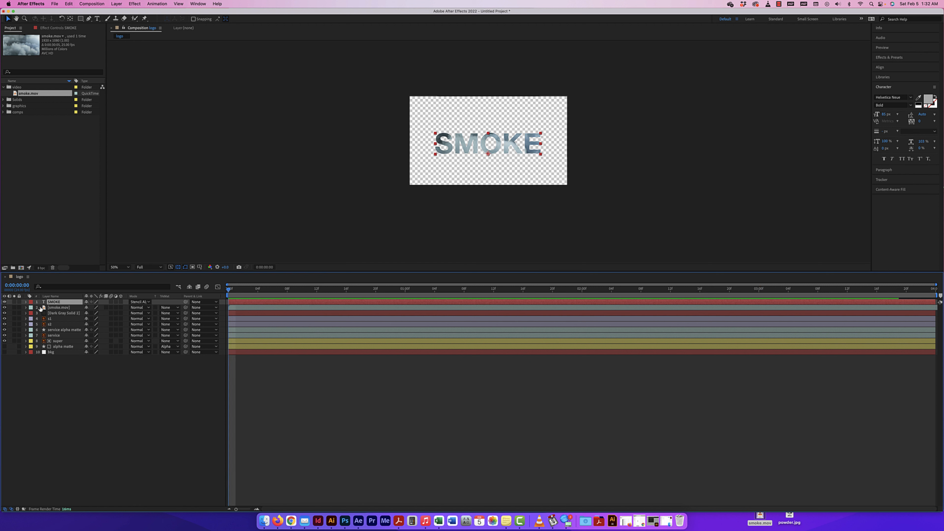
pyautogui.moveTo(6, 303); pyautogui.dragTo(4, 312)
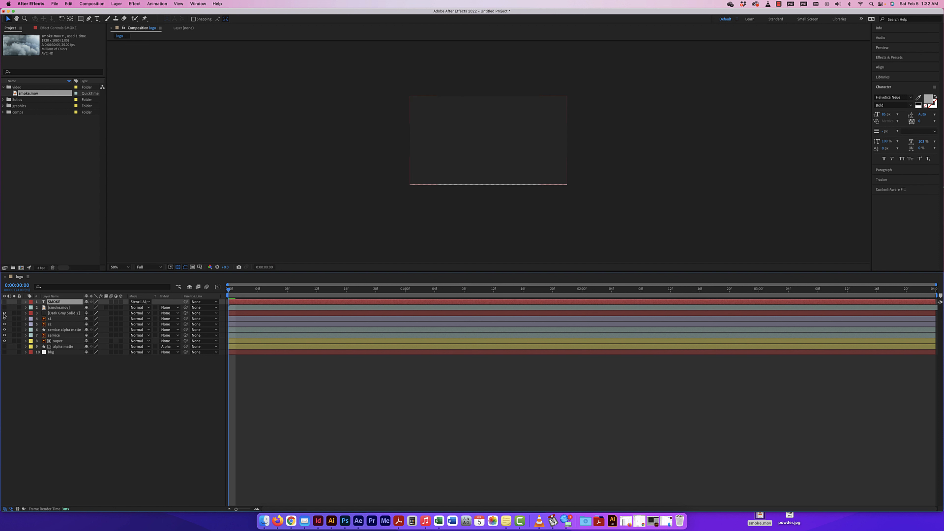
pyautogui.moveTo(4, 347); pyautogui.dragTo(5, 351)
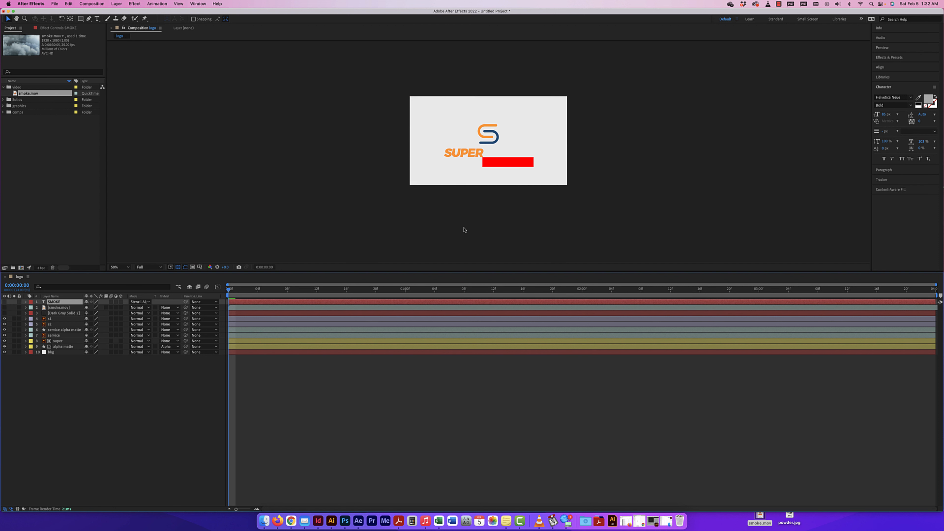
# Expand the Transform properties of the super and service layers and preview the logo animation up to frame 13
pyautogui.click(26, 341)
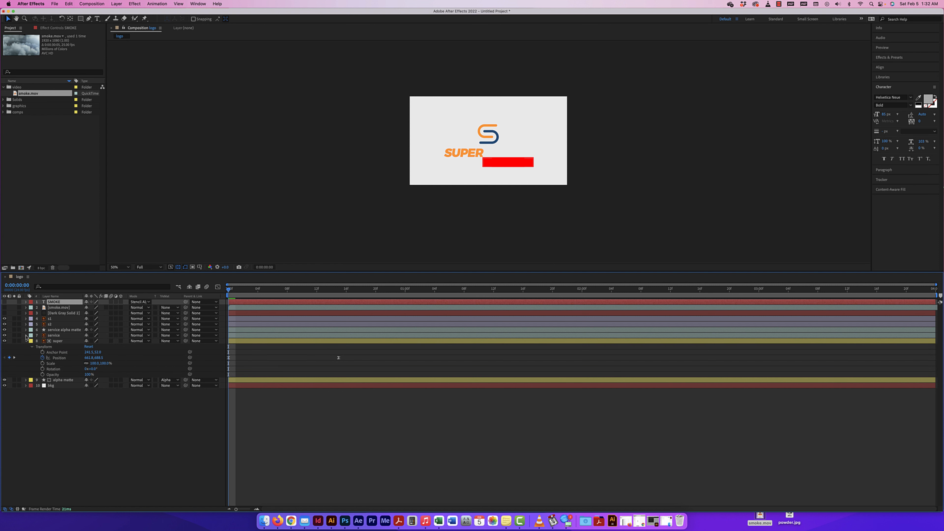
pyautogui.click(25, 335)
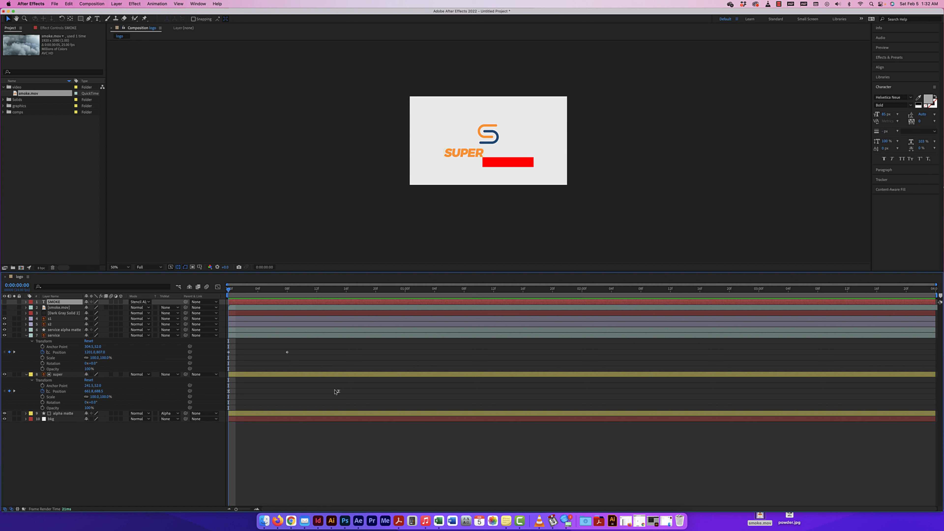
pyautogui.press('space')
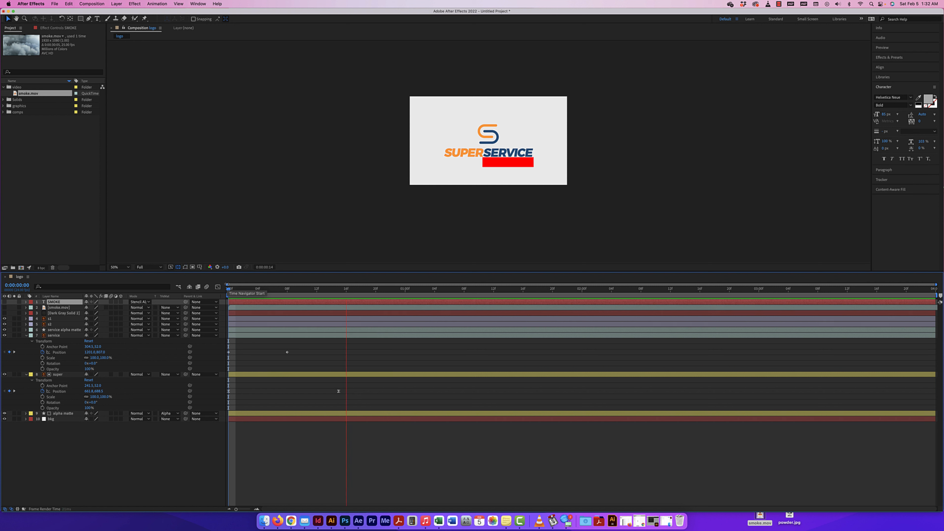
pyautogui.click(443, 290)
pyautogui.moveTo(442, 290); pyautogui.dragTo(324, 290)
# Hide the service alpha matte layer with the red rectangle and return the playhead to the first frame
pyautogui.click(520, 160)
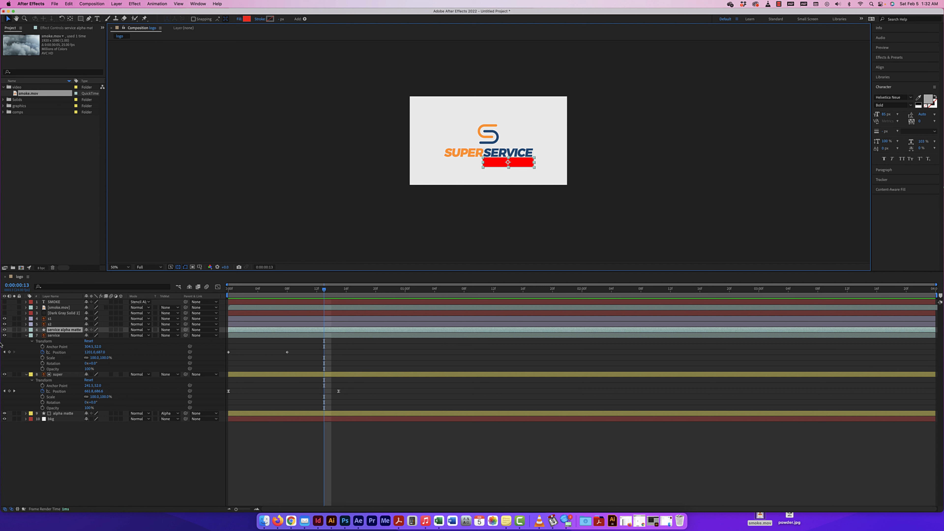
pyautogui.click(4, 330)
pyautogui.moveTo(324, 290); pyautogui.dragTo(219, 290)
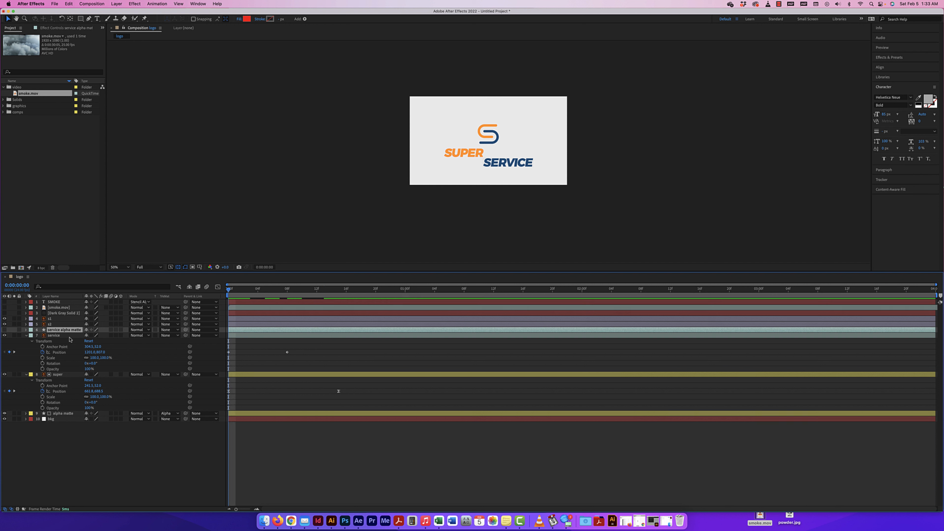
# Try Alpha Matte as the service layer's track matte and switch it to Alpha Inverted Matte
pyautogui.click(170, 336)
pyautogui.click(186, 354)
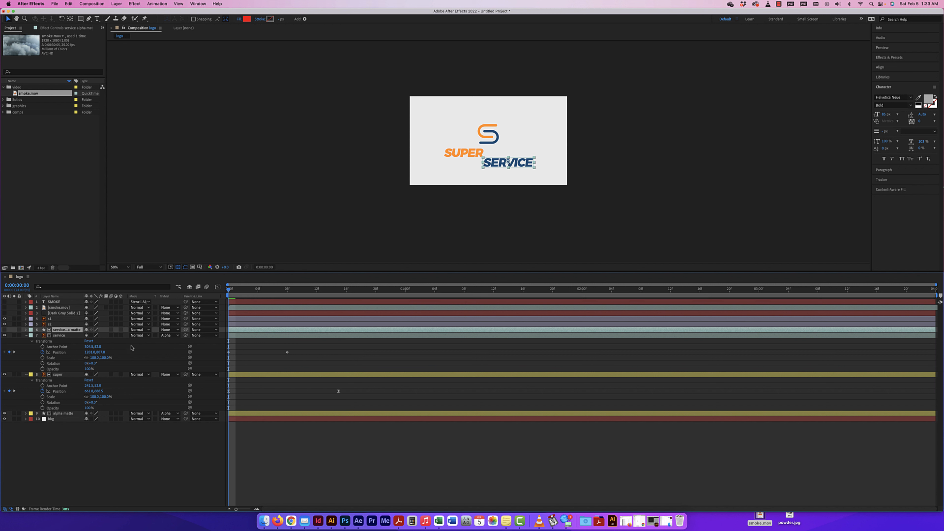
pyautogui.click(172, 335)
pyautogui.click(186, 360)
# Preview the SERVICE text reveal, scrub to frame 9 and view the composition at 100%
pyautogui.press('space')
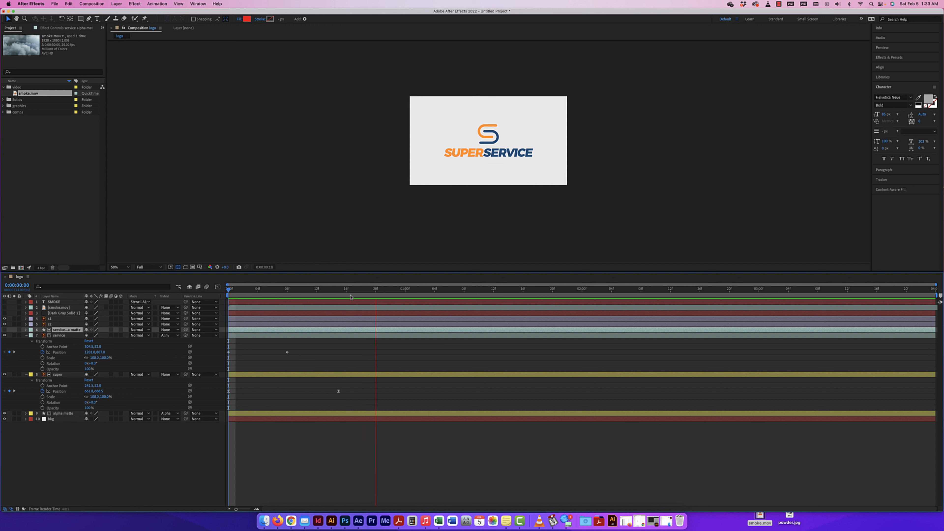
pyautogui.press('space')
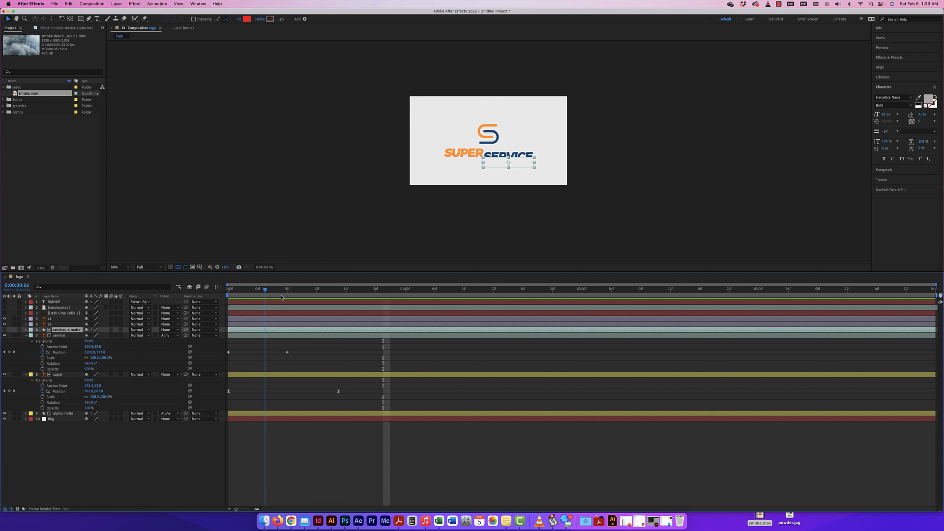
pyautogui.press('/')
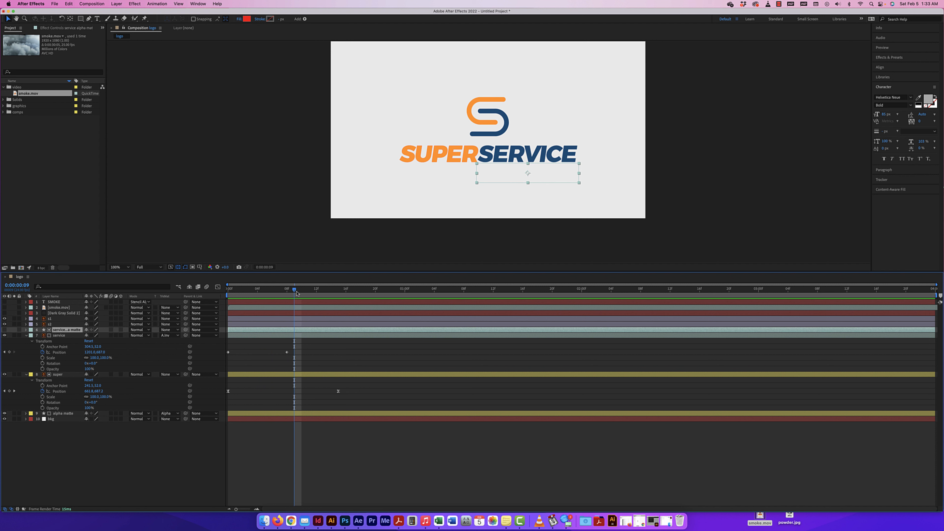